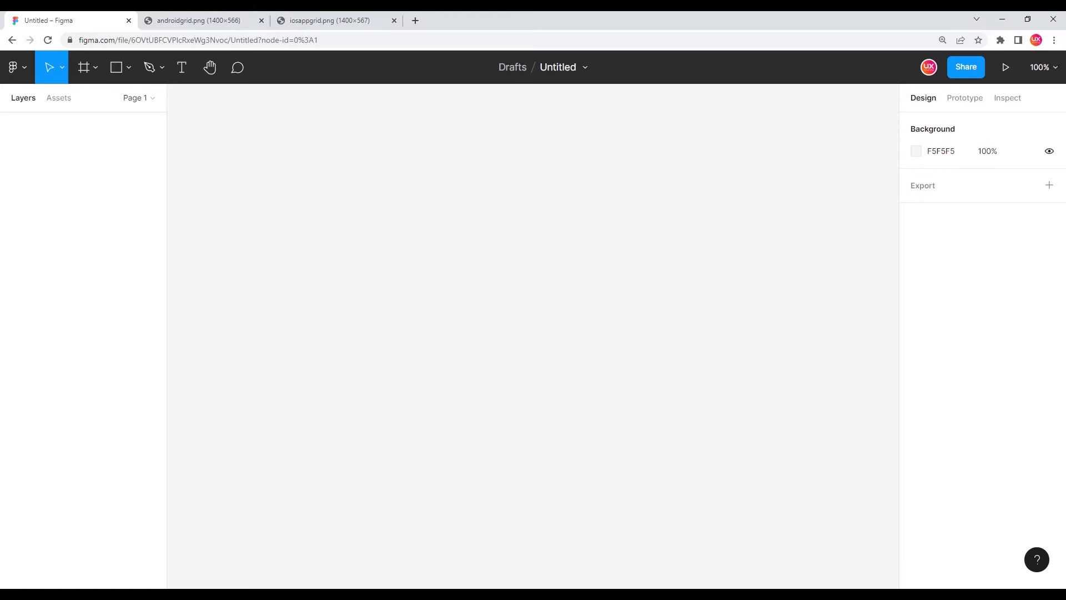
# - Rename the untitled design file as Icon
pyautogui.click(558, 67)
pyautogui.write('Icon')
pyautogui.press('Return')
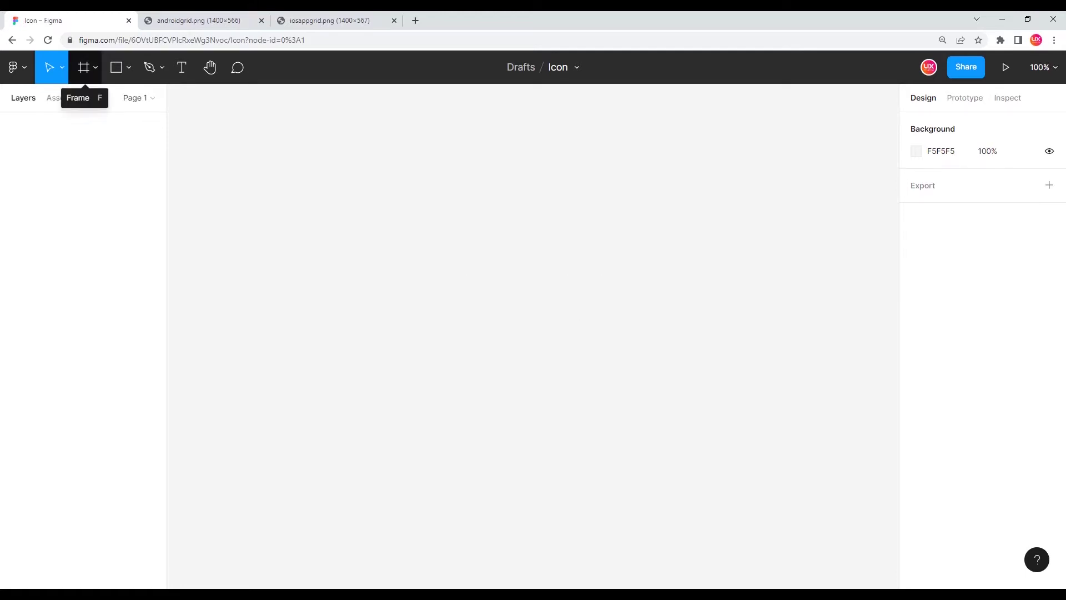
# - Create a frame on the empty canvas and set its width and height to 24
pyautogui.press('f')
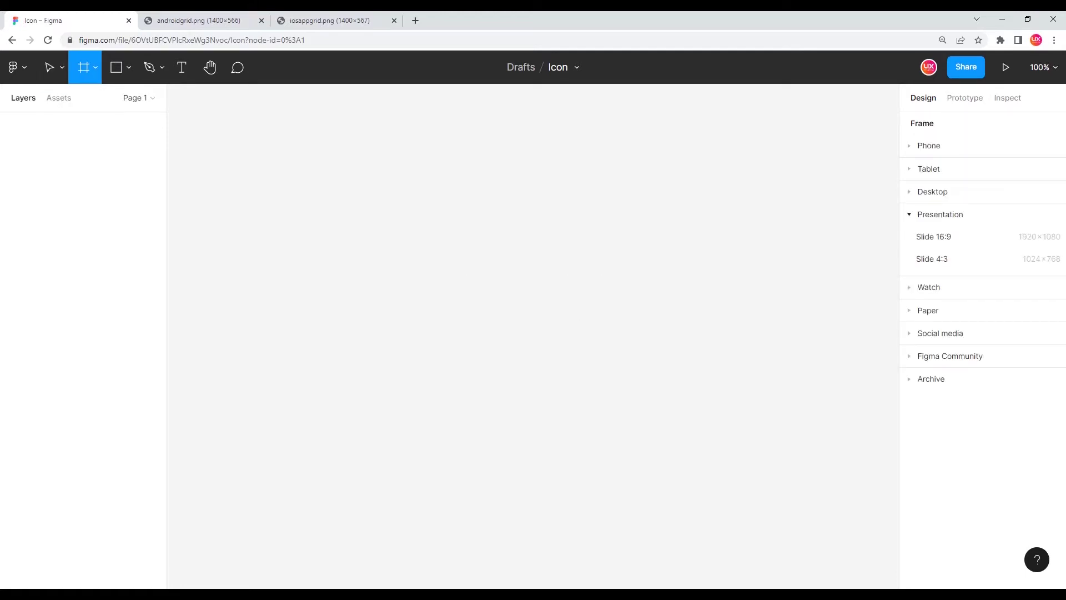
pyautogui.click(387, 259)
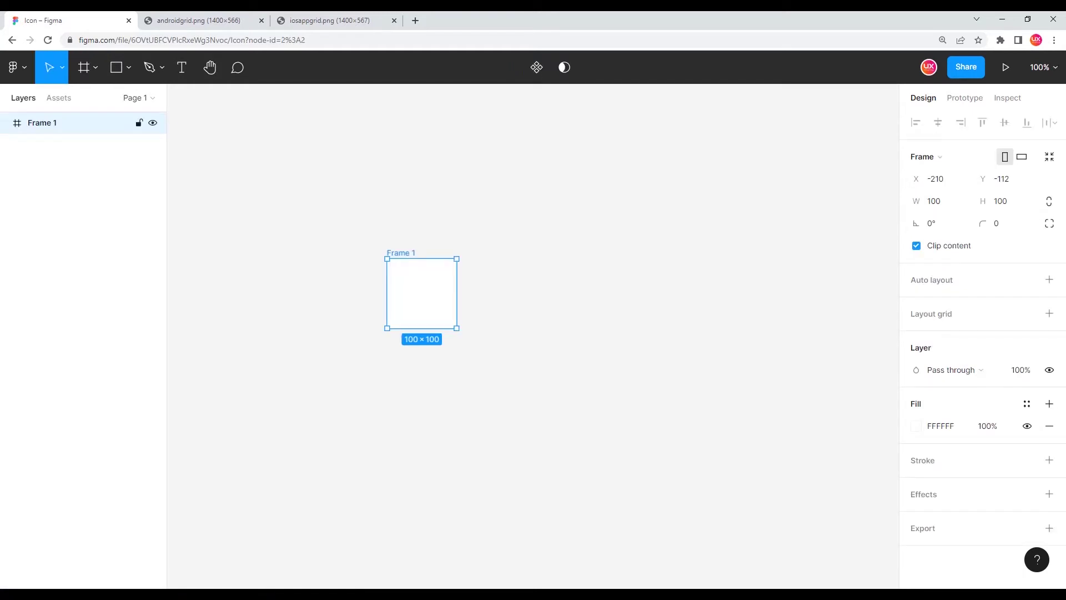
pyautogui.click(935, 201)
pyautogui.write('24')
pyautogui.press('Tab')
pyautogui.write('24')
pyautogui.press('Return')
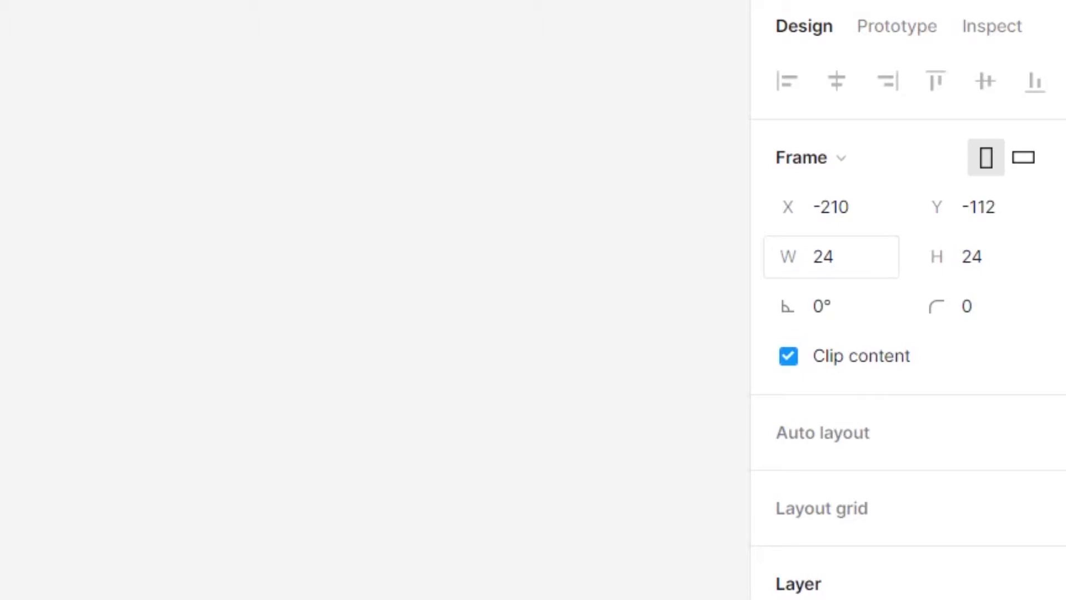
# - Move the frame to the canvas origin by setting its X and Y positions to 0
pyautogui.click(832, 207)
pyautogui.write('0')
pyautogui.press('Tab')
pyautogui.write('0')
pyautogui.press('Return')
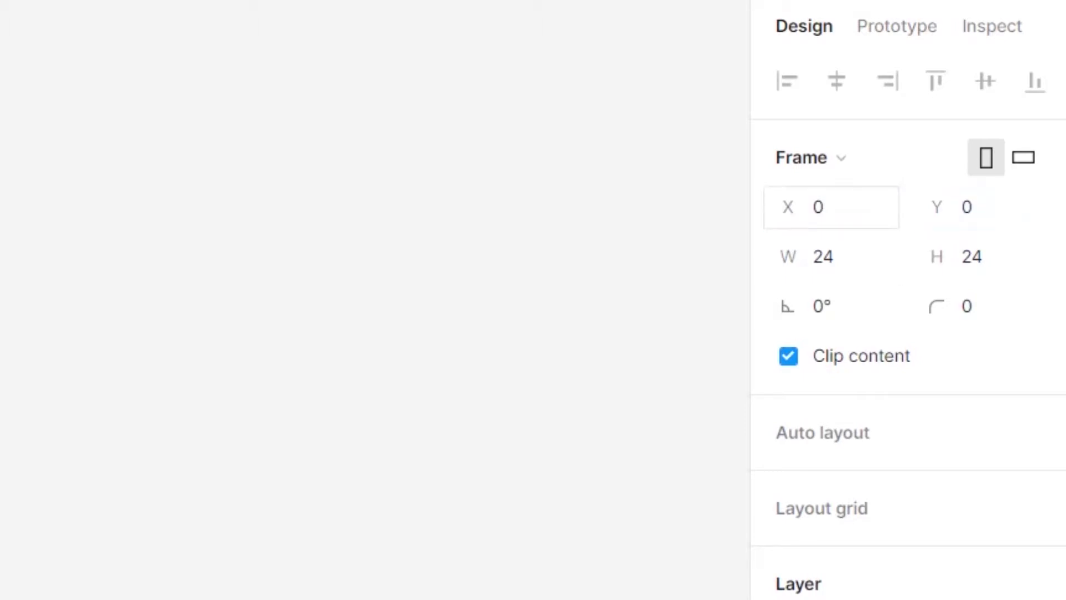
pyautogui.press('Escape')
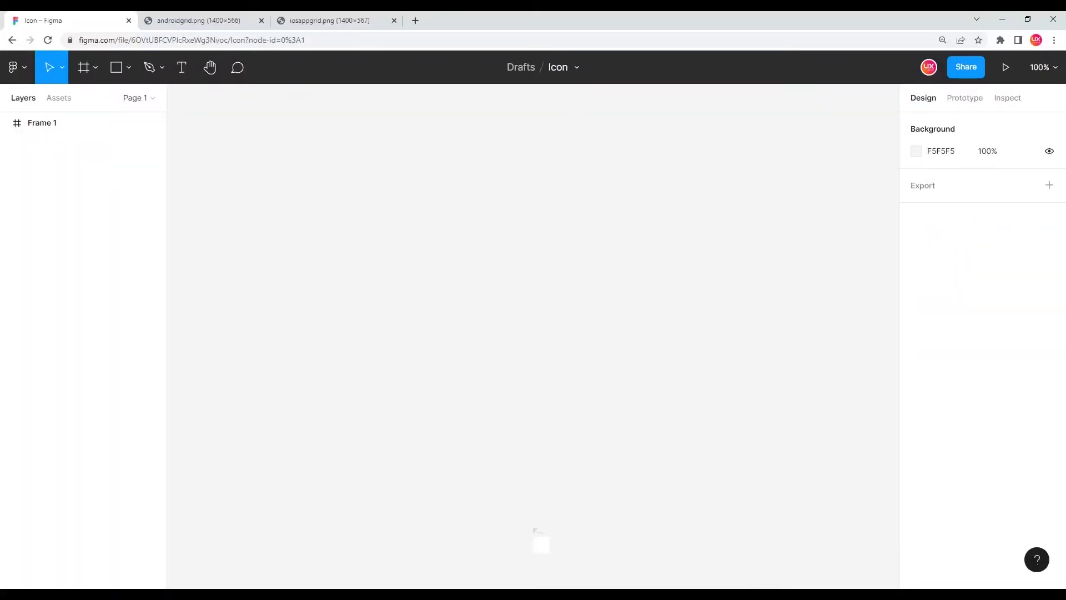
# - Rename the frame as 24x24
pyautogui.moveTo(542, 571); pyautogui.dragTo(465, 354)
pyautogui.scroll(3, 466, 354)
pyautogui.scroll(5, 510, 360)
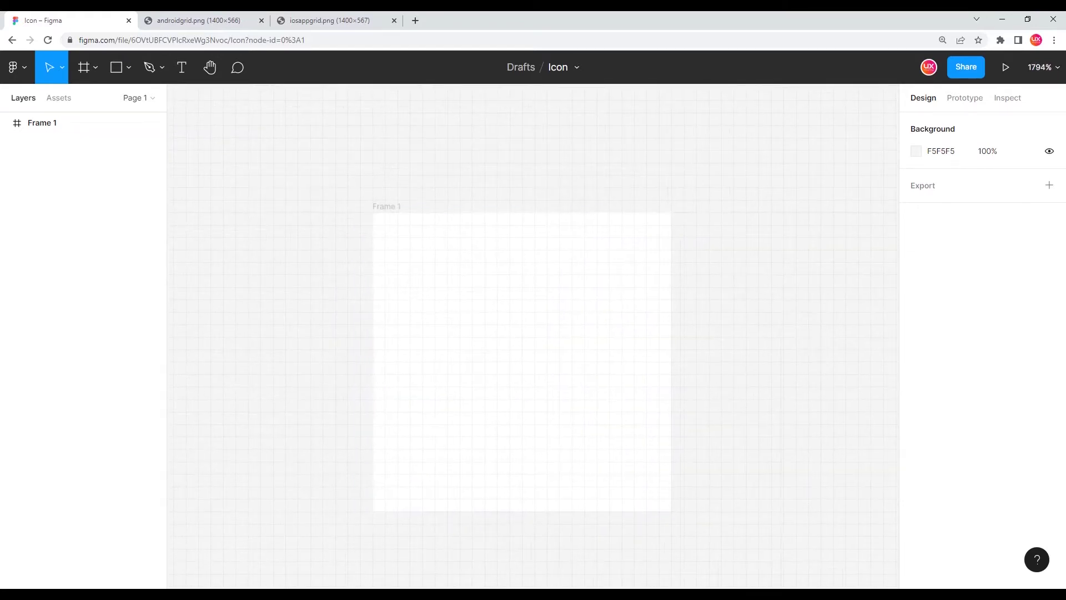
pyautogui.scroll(3, 461, 310)
pyautogui.moveTo(460, 309); pyautogui.dragTo(419, 252)
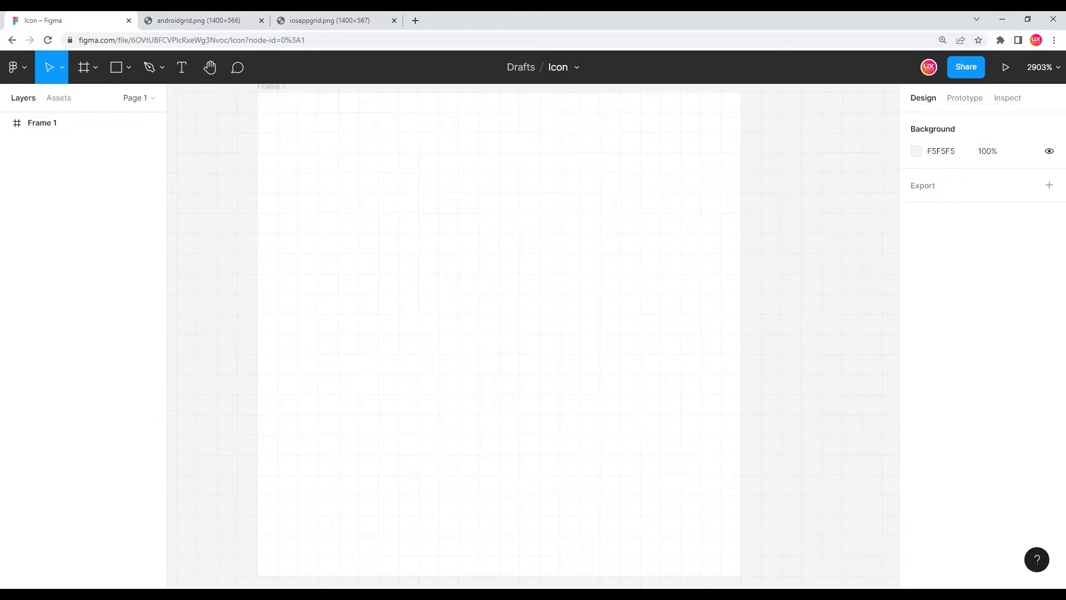
pyautogui.scroll(-2, 463, 275)
pyautogui.scroll(1, 463, 275)
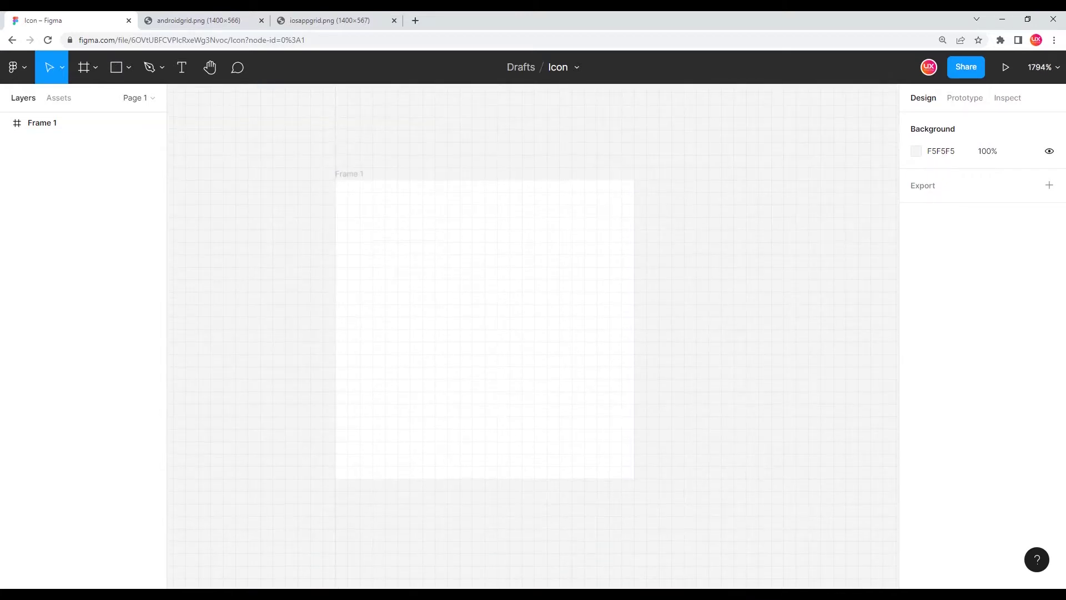
pyautogui.doubleClick(349, 173)
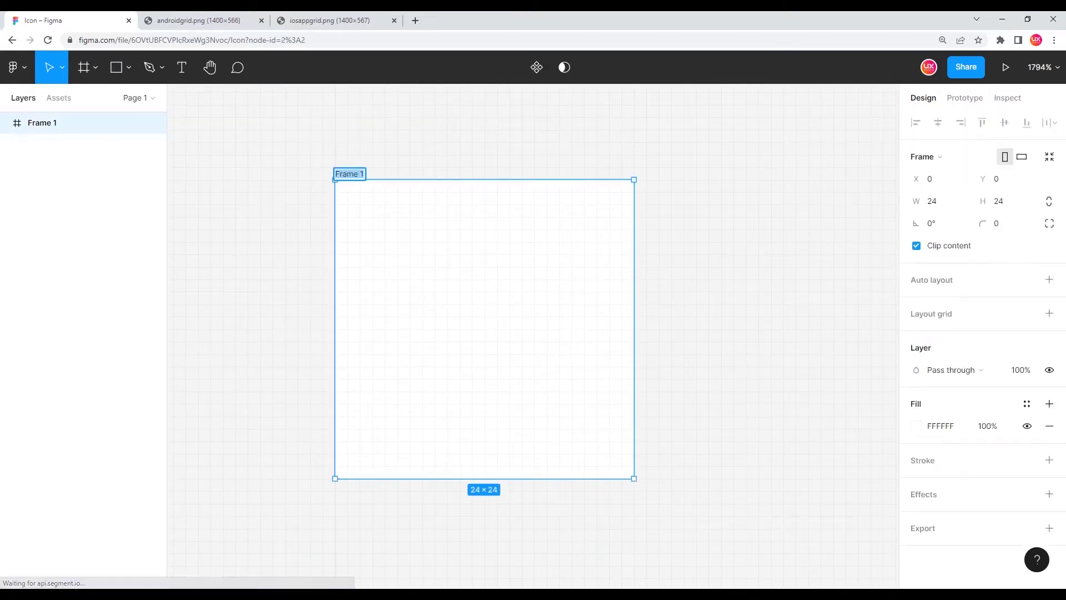
pyautogui.write('24x24')
pyautogui.press('Return')
pyautogui.press('Escape')
pyautogui.scroll(1, 533, 336)
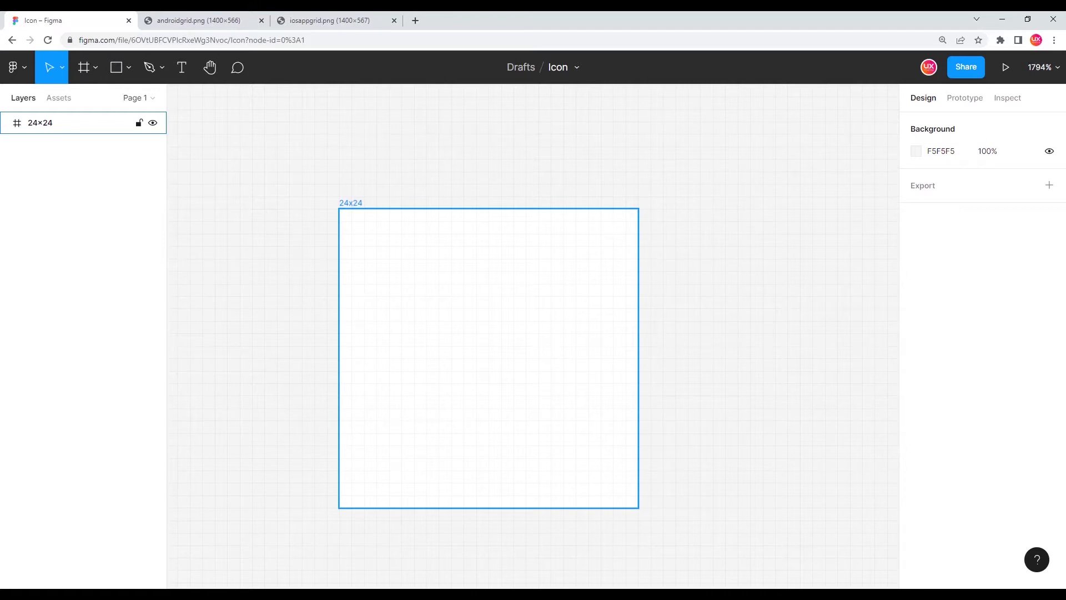
# - Add a layout grid to the 24x24 frame with a size of 1 px and 20% colour opacity
pyautogui.click(66, 122)
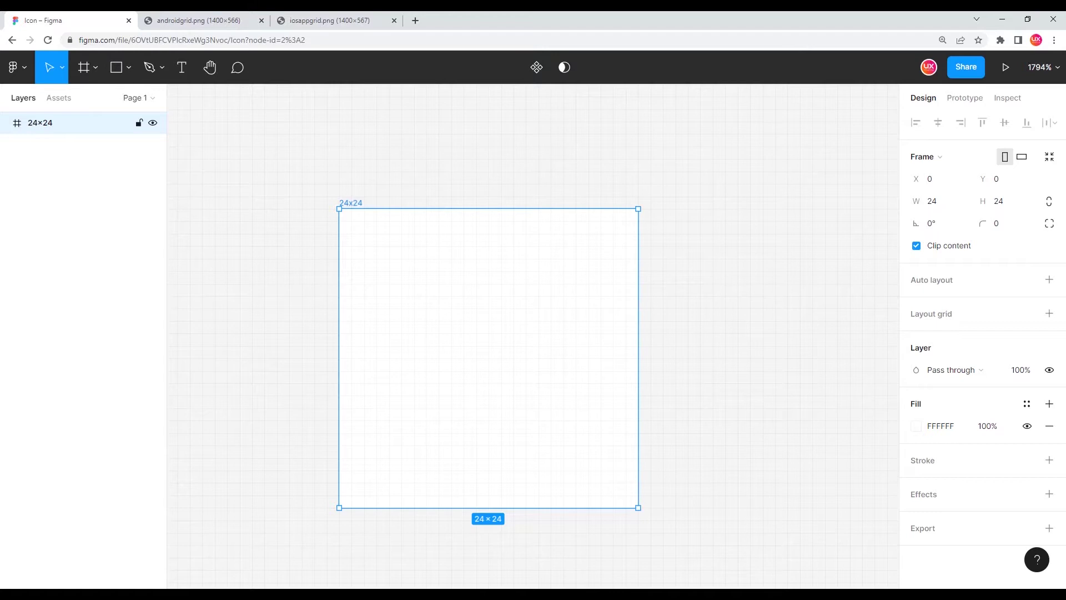
pyautogui.click(1049, 314)
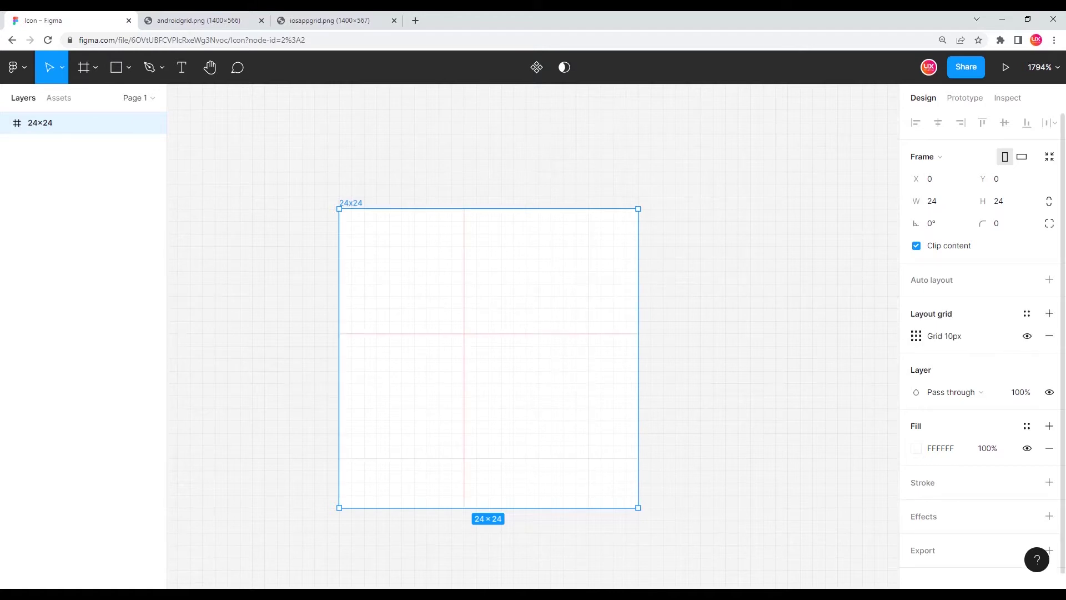
pyautogui.click(917, 336)
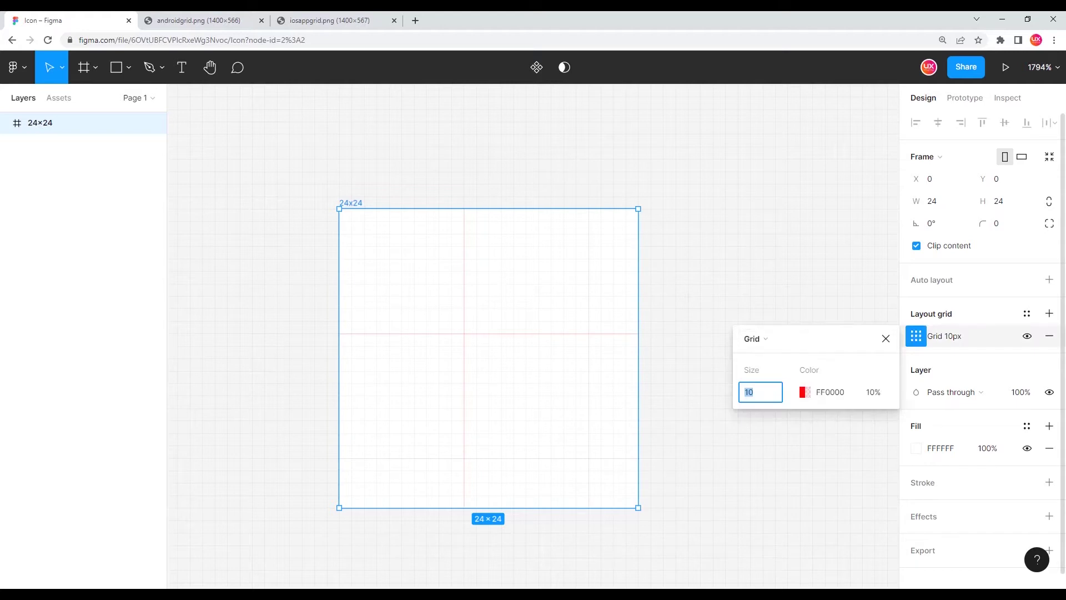
pyautogui.write('1')
pyautogui.press('Tab')
pyautogui.press('Tab')
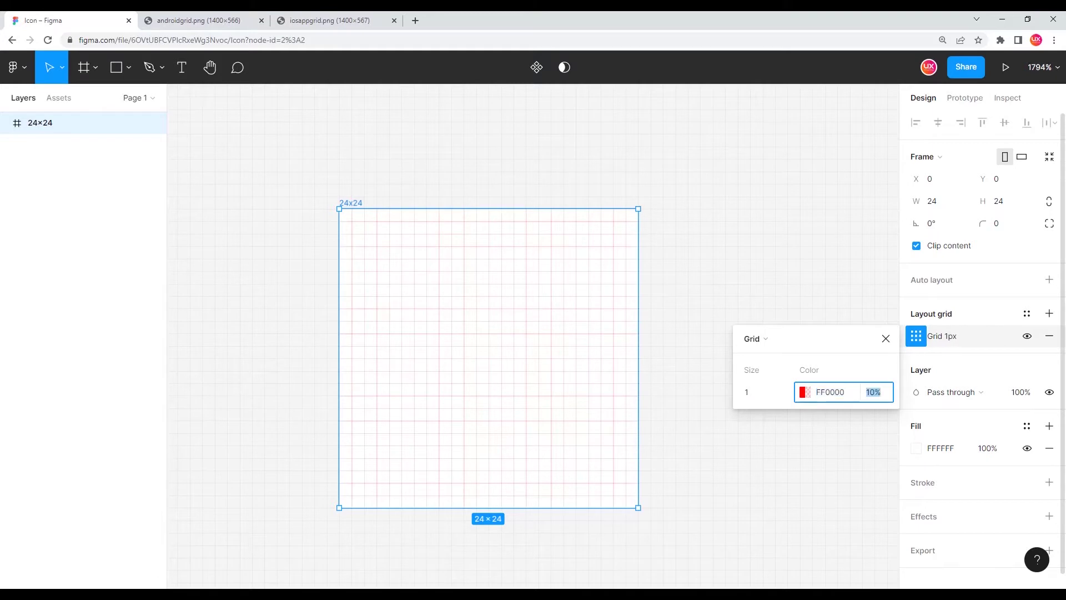
pyautogui.write('20')
pyautogui.press('Return')
pyautogui.click(692, 380)
# - Hide the 24x24 frame's 1 px layout grid
pyautogui.scroll(3, 501, 375)
pyautogui.moveTo(500, 375); pyautogui.dragTo(616, 420)
pyautogui.scroll(-1, 532, 396)
pyautogui.moveTo(532, 396); pyautogui.dragTo(480, 294)
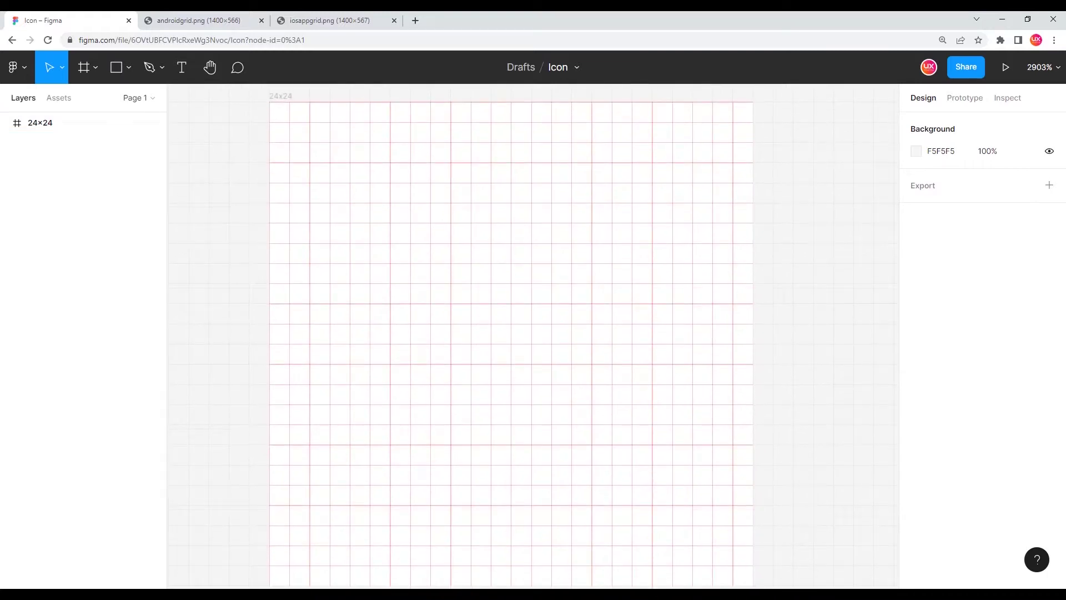
pyautogui.scroll(-1, 505, 328)
pyautogui.moveTo(505, 328); pyautogui.dragTo(496, 328)
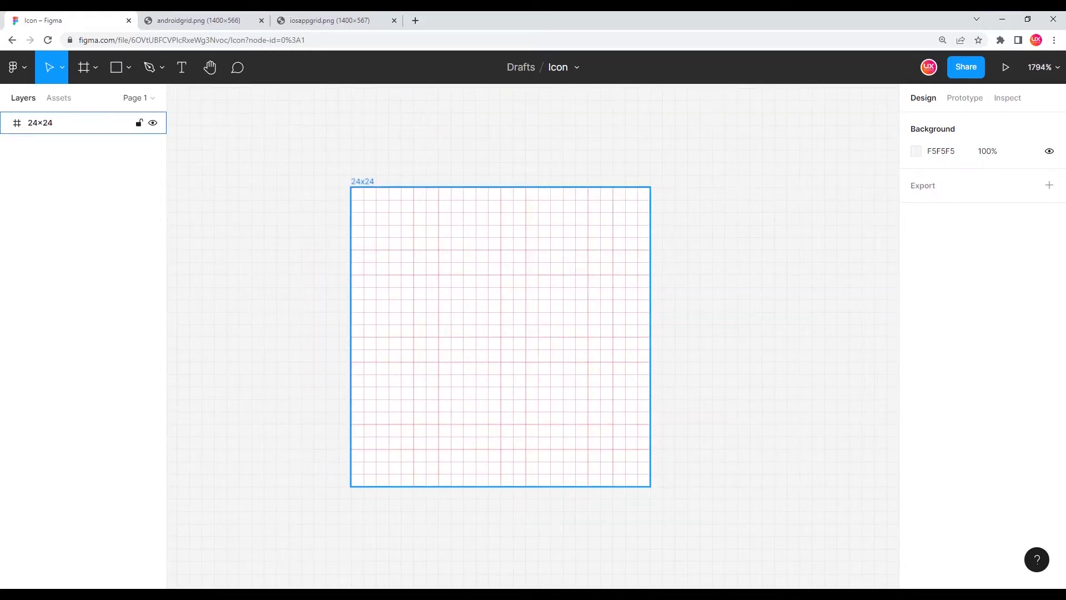
pyautogui.click(496, 328)
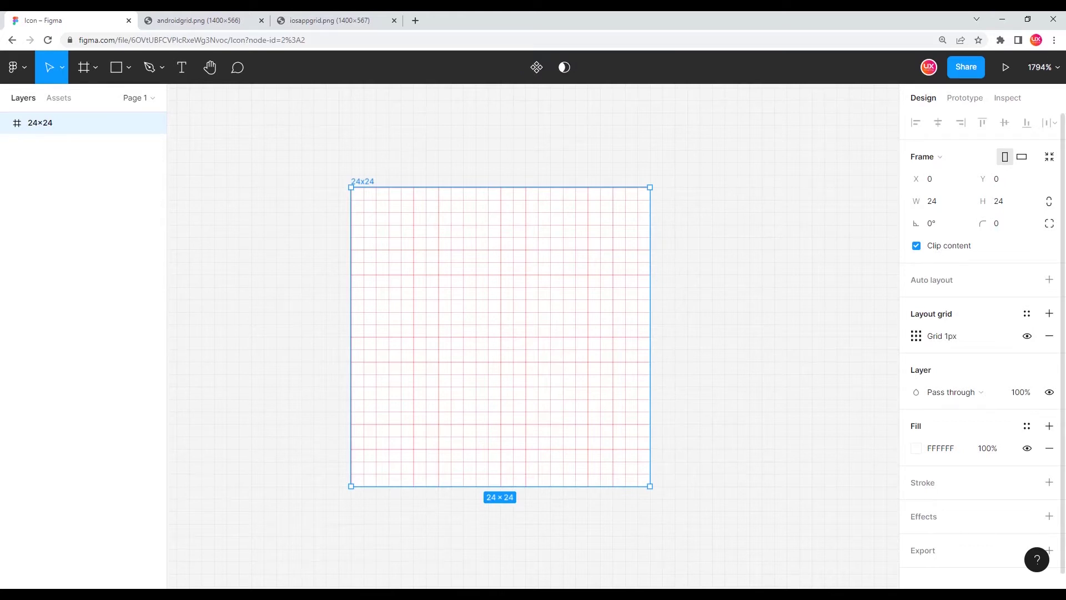
pyautogui.click(1028, 335)
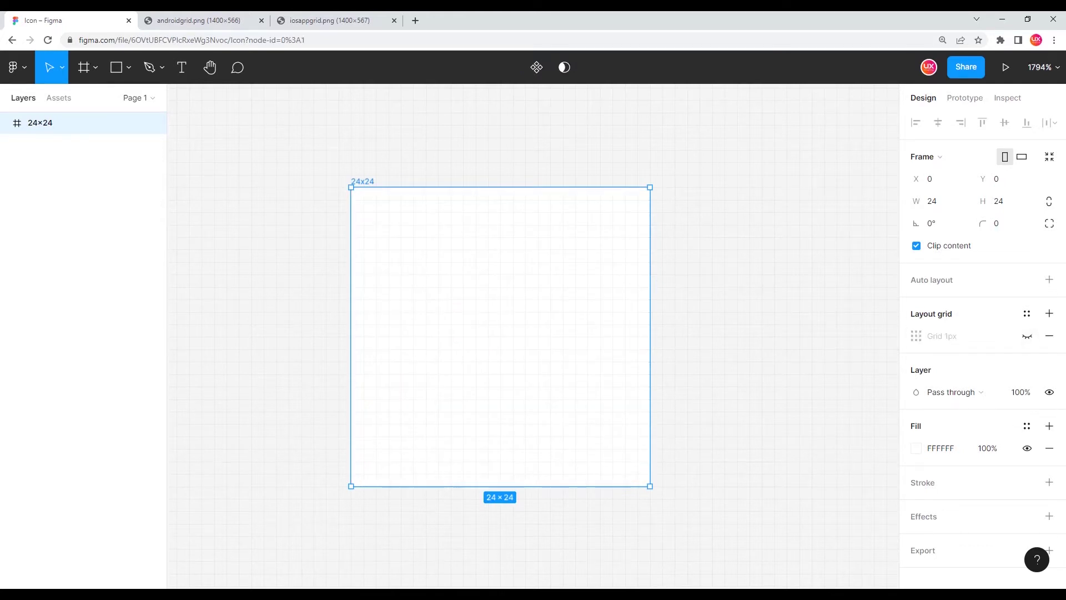
pyautogui.press('Escape')
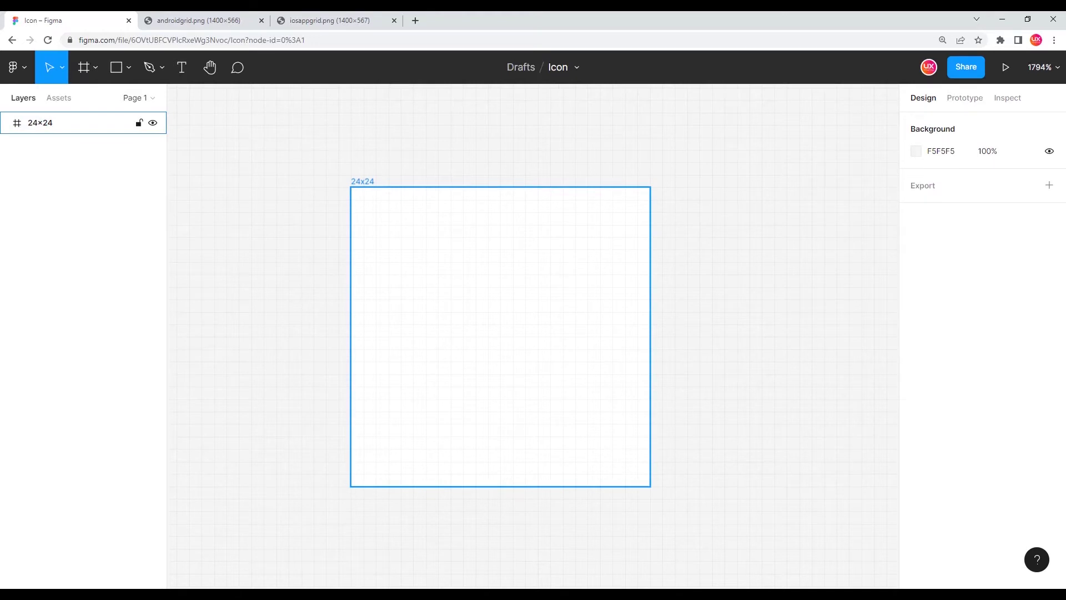
# - Draw a rectangle about 7 × 8 px inside the 24x24 frame
pyautogui.click(72, 123)
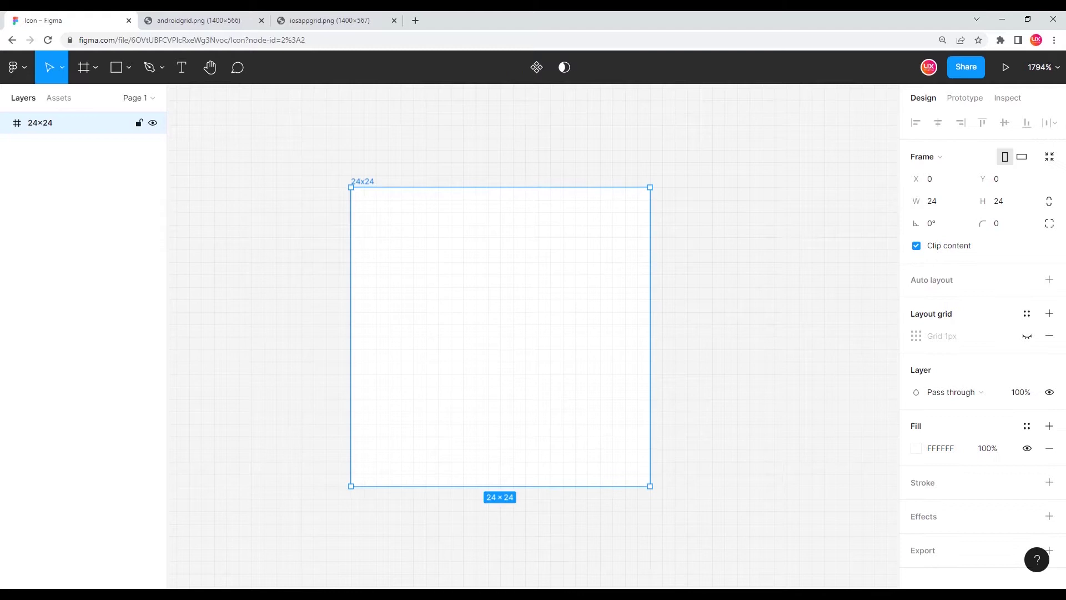
pyautogui.click(116, 67)
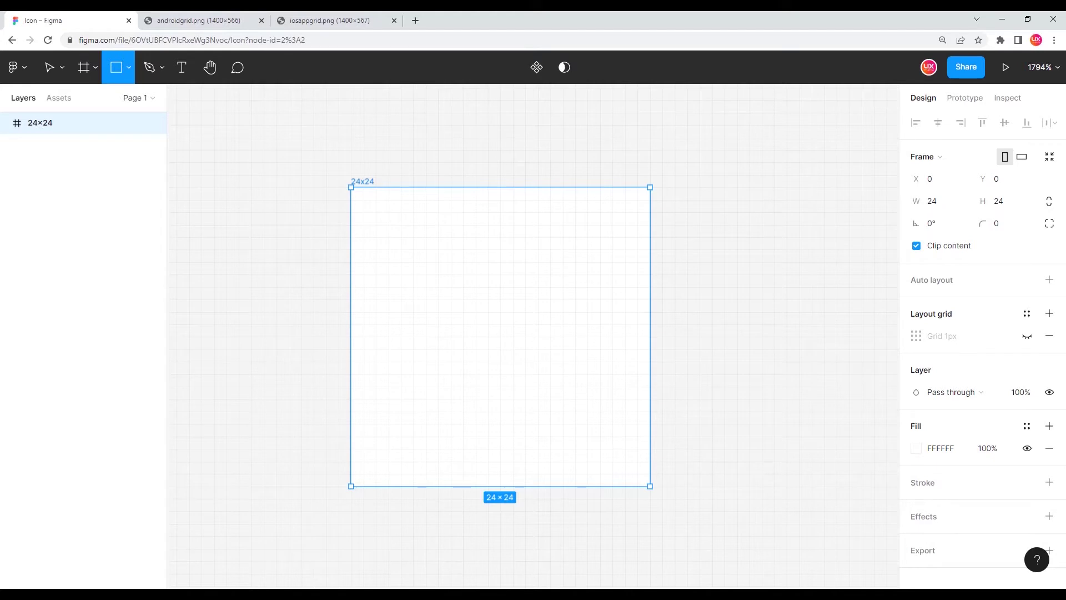
pyautogui.moveTo(413, 250); pyautogui.dragTo(501, 349)
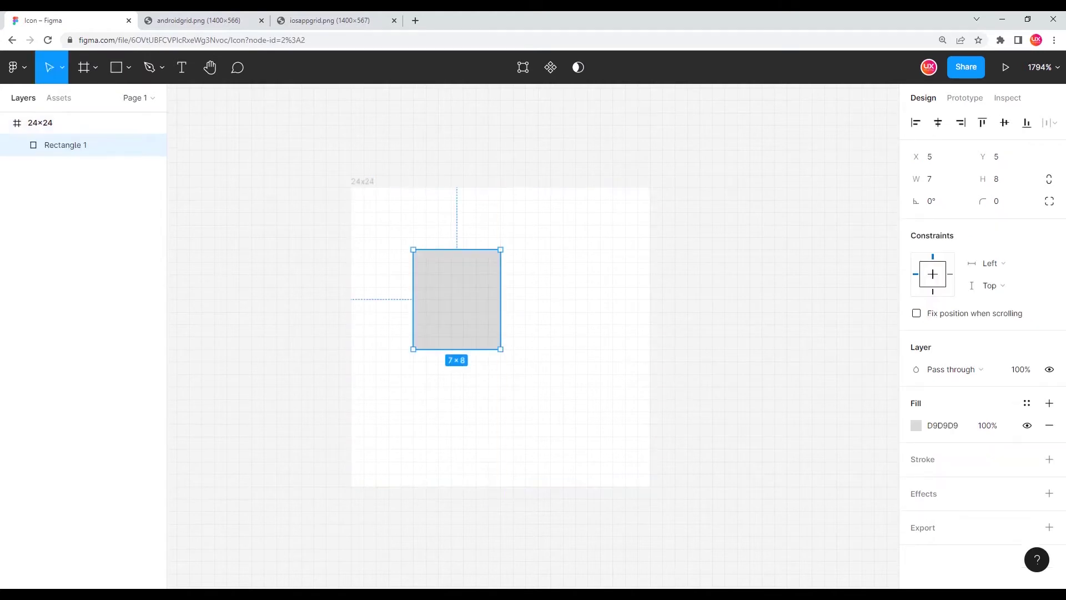
# - Set the rectangle's width and height to 18 and center it within the frame at X 3, Y 3
pyautogui.click(935, 179)
pyautogui.write('18')
pyautogui.press('Tab')
pyautogui.write('18')
pyautogui.press('Return')
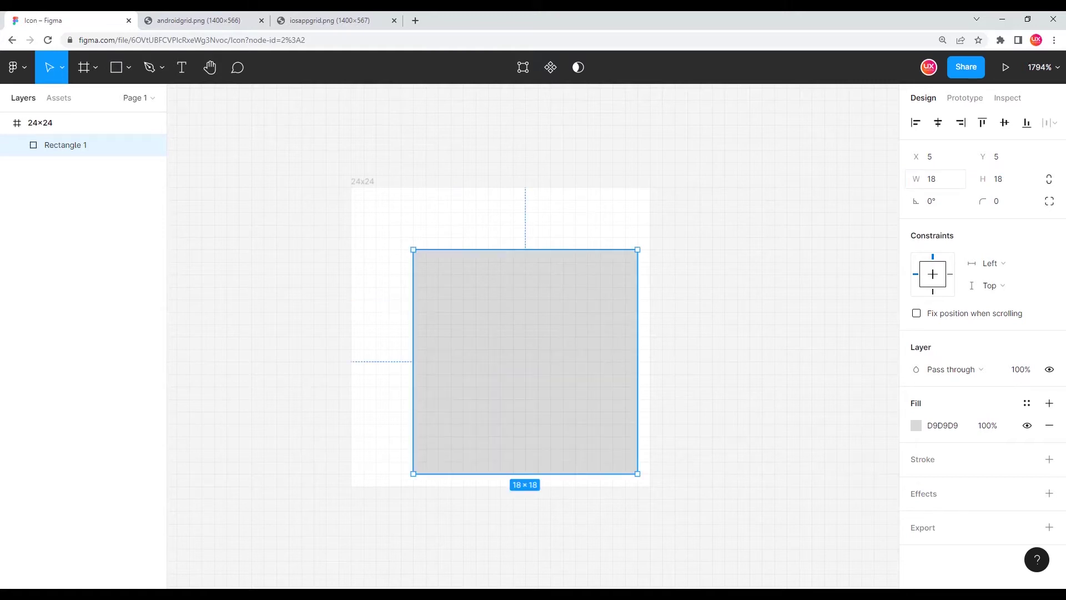
pyautogui.moveTo(526, 361); pyautogui.dragTo(500, 337)
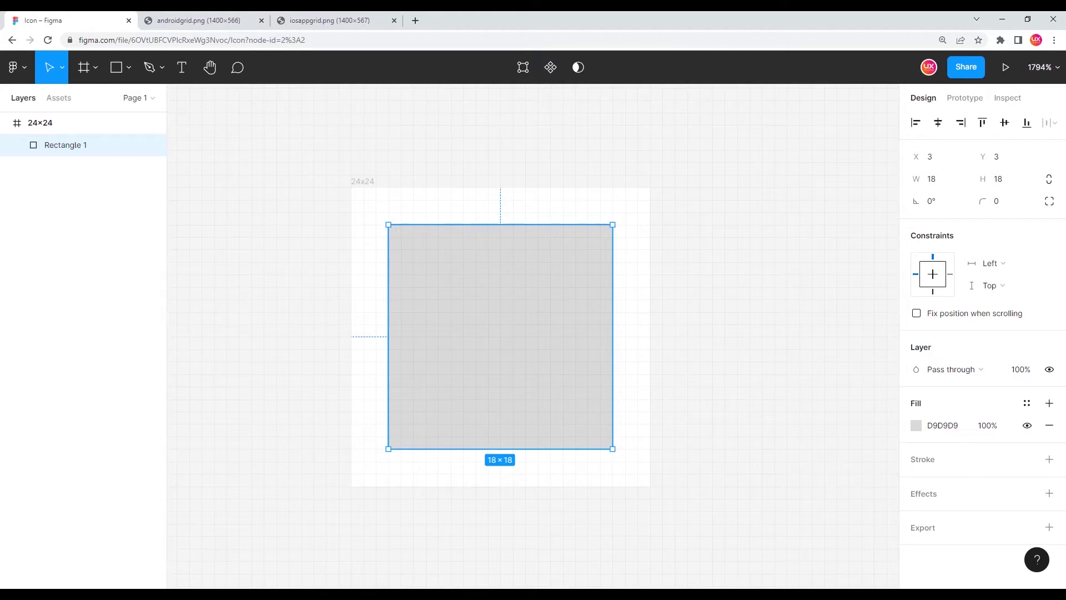
# - Give the 18 × 18 square a black inside stroke 0.1 thick and remove its fill
pyautogui.scroll(-2, 500, 334)
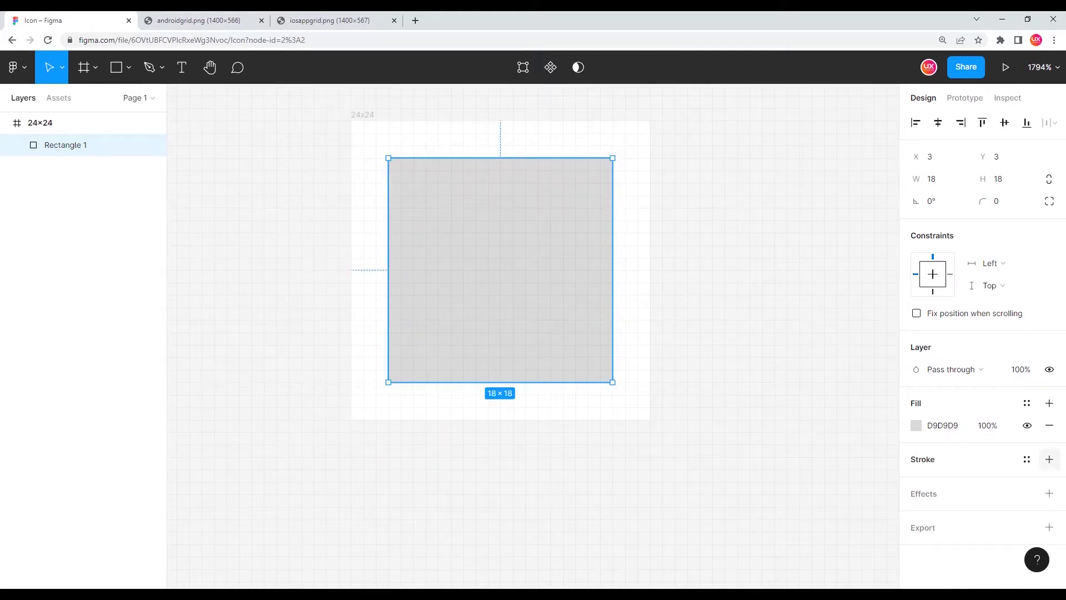
pyautogui.click(1049, 459)
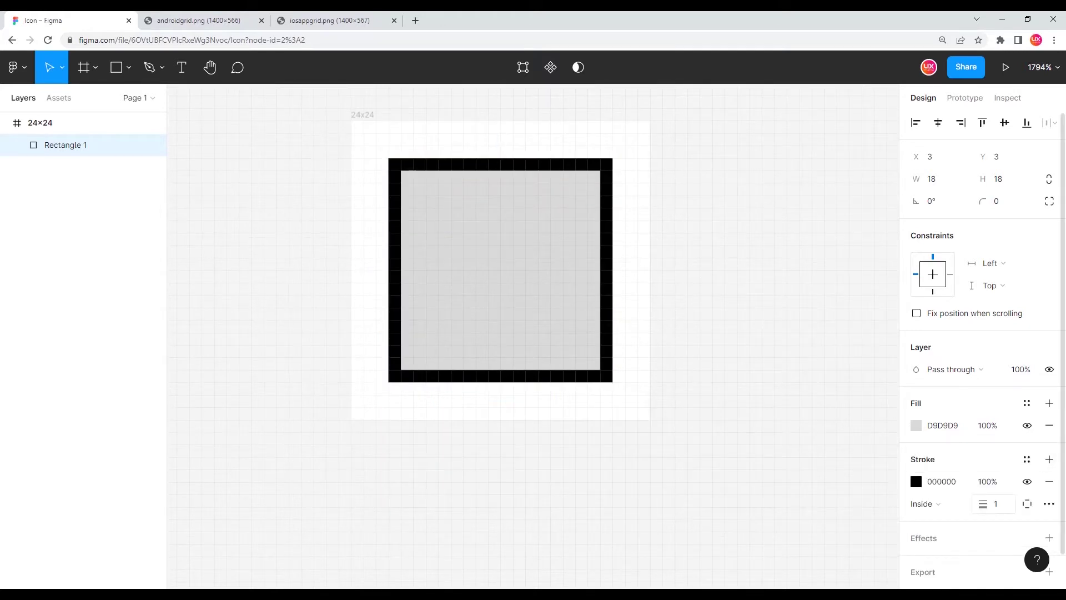
pyautogui.click(998, 504)
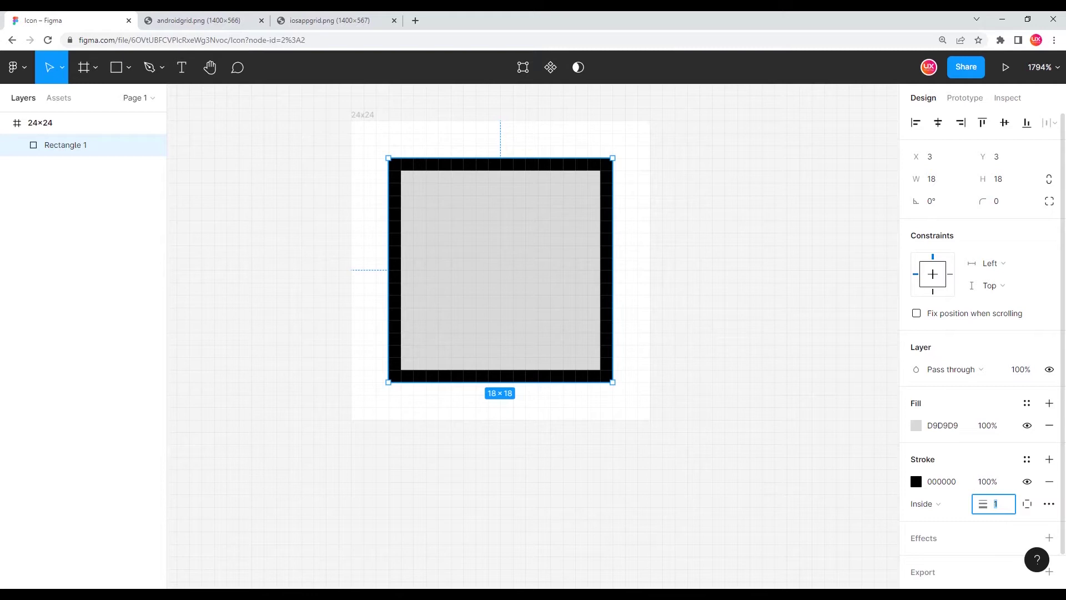
pyautogui.write('0.1')
pyautogui.press('Return')
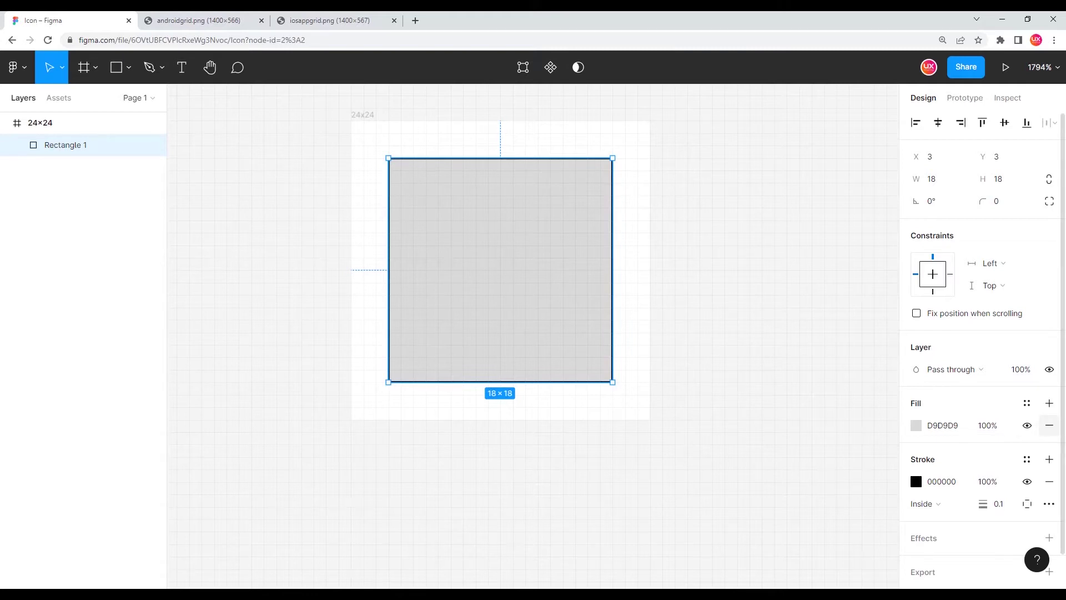
pyautogui.click(1049, 426)
pyautogui.press('Escape')
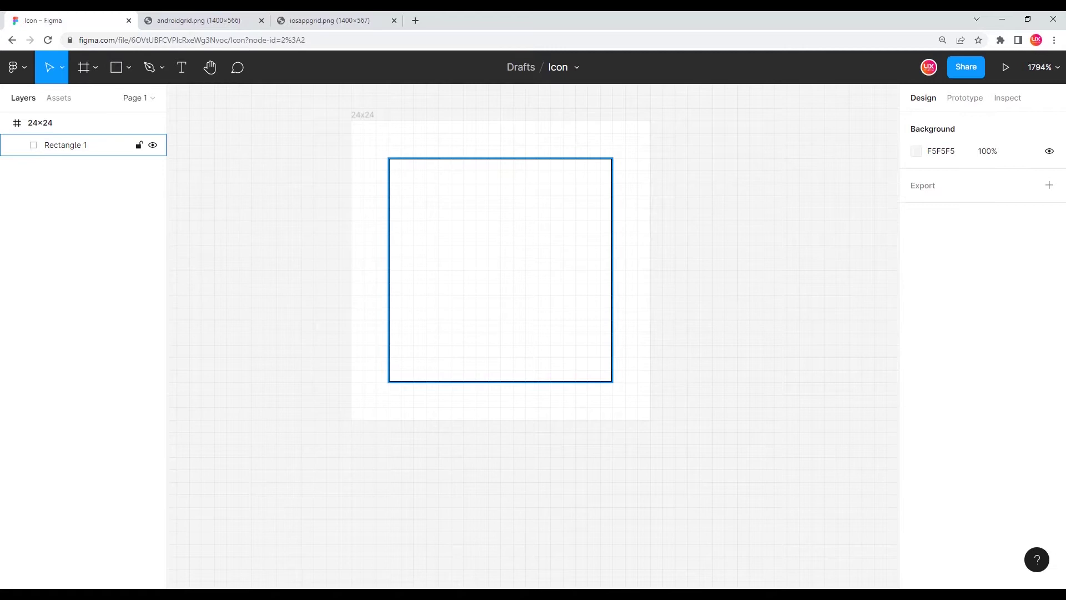
# - Make a copy of the square outline sized 20 × 16 and center it horizontally and vertically in the frame
pyautogui.click(612, 278)
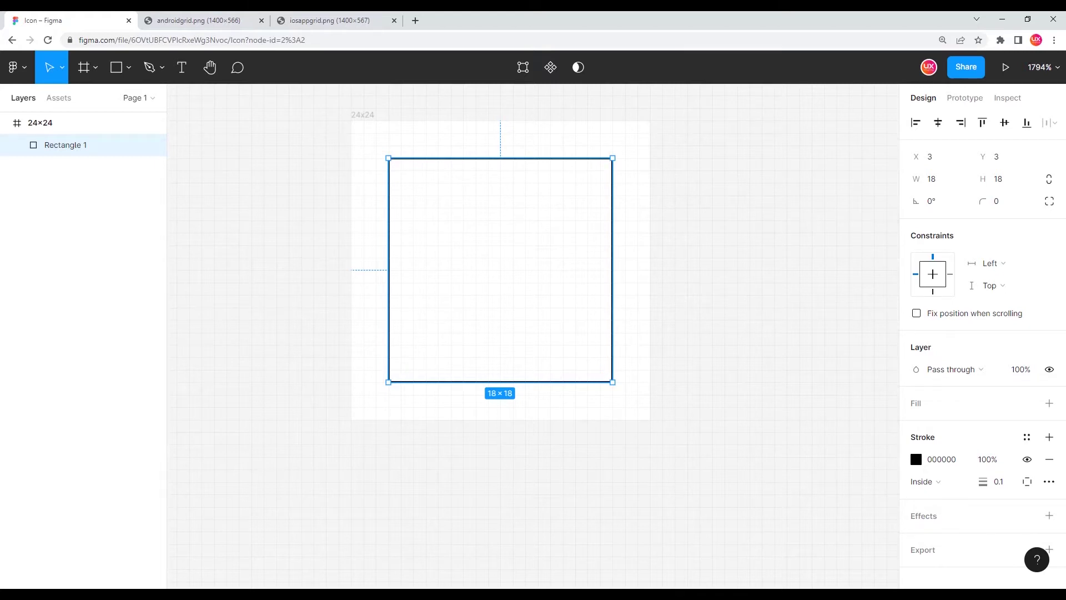
pyautogui.hotkey('ctrl', 'd')
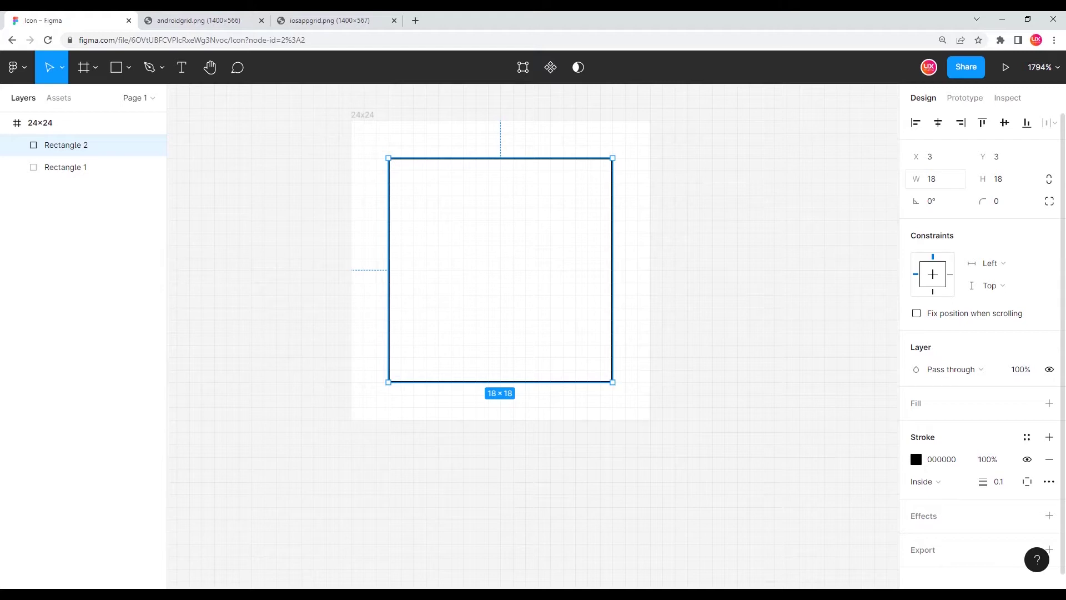
pyautogui.click(937, 179)
pyautogui.write('20')
pyautogui.press('Tab')
pyautogui.write('16')
pyautogui.press('Return')
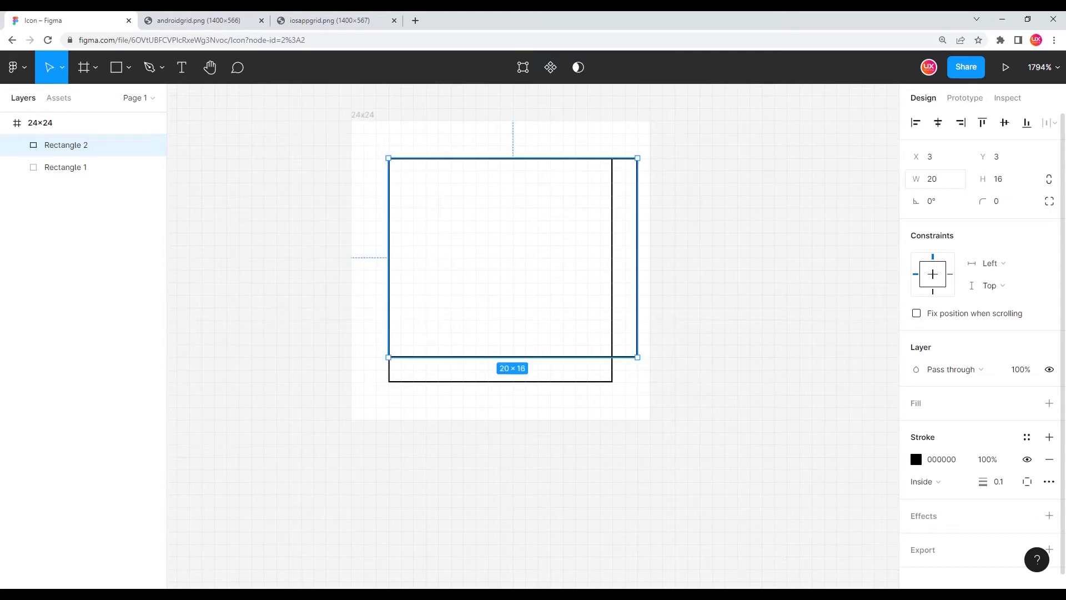
pyautogui.click(938, 123)
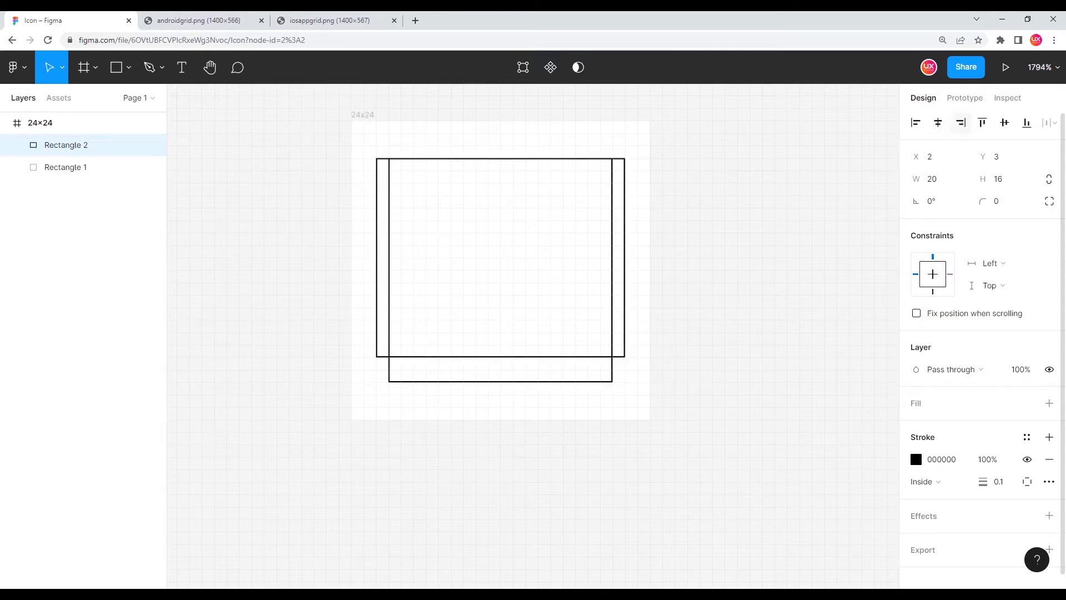
pyautogui.click(1004, 122)
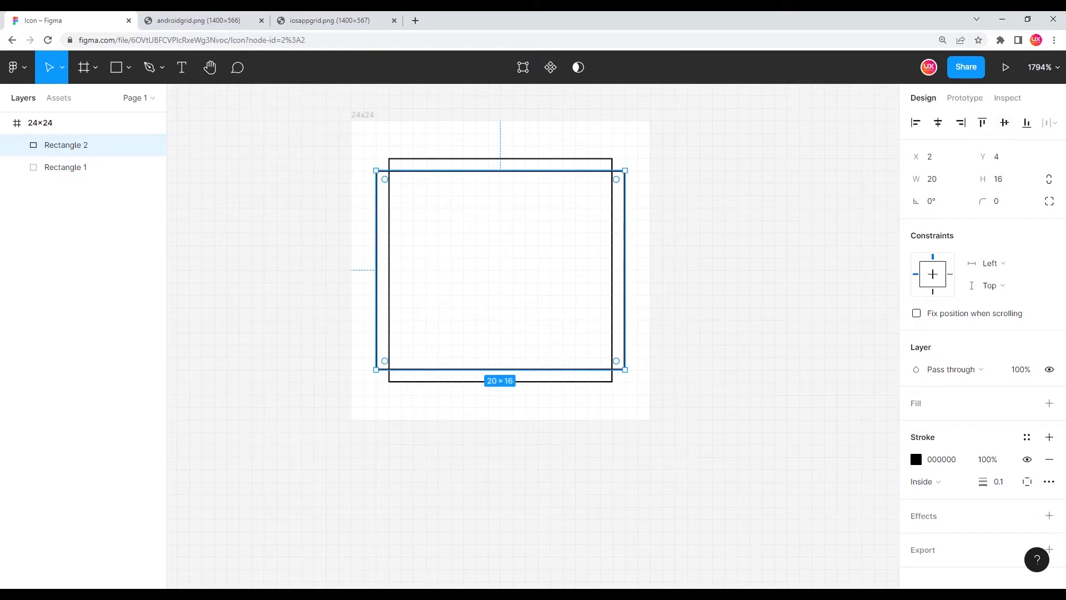
# - Duplicate the 20 × 16 rectangle outline and set the copy's width to 16 and height to 20
pyautogui.hotkey('ctrl', 'd')
pyautogui.press('Left')
pyautogui.press('Down')
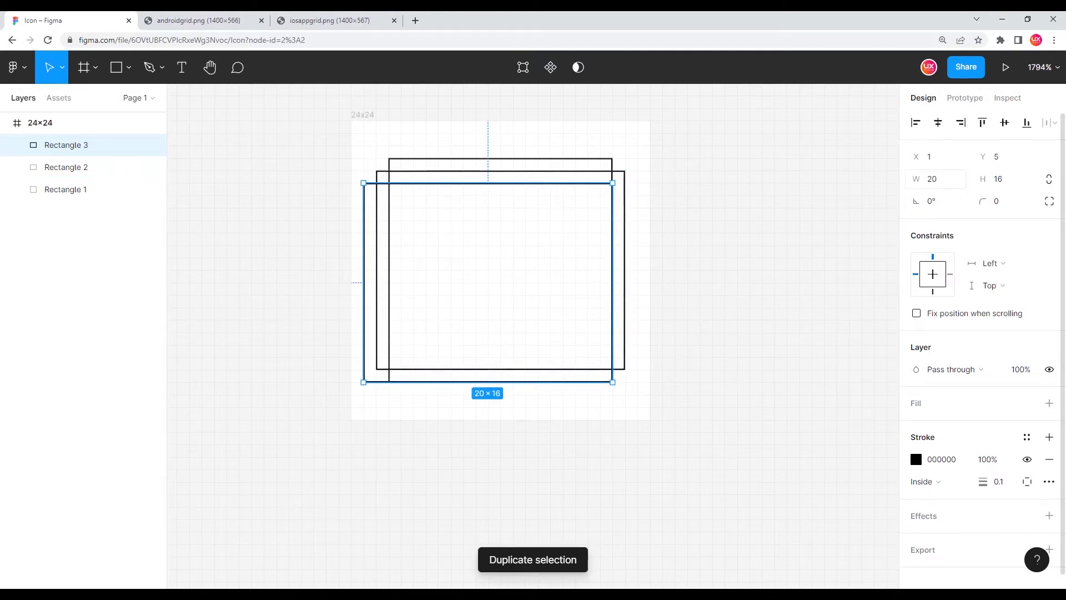
pyautogui.click(933, 179)
pyautogui.write('16')
pyautogui.press('Tab')
pyautogui.write('20')
pyautogui.press('Return')
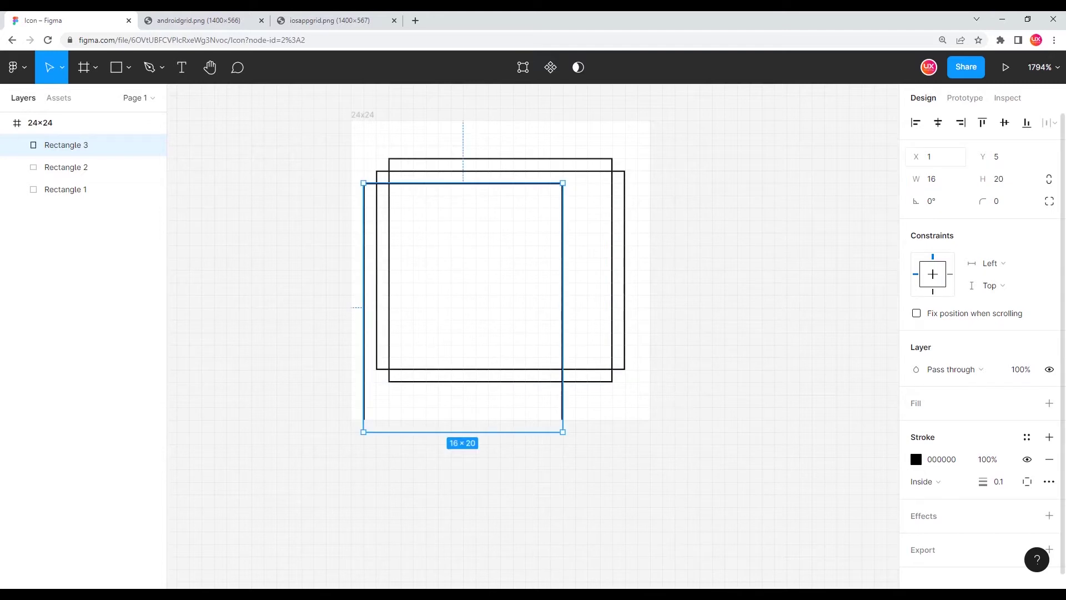
# - Move the 16 × 20 rectangle to the frame's center at X 4, Y 2
pyautogui.press('Right')
pyautogui.press('Right')
pyautogui.press('Right')
pyautogui.press('Up')
pyautogui.press('Up')
pyautogui.press('Up')
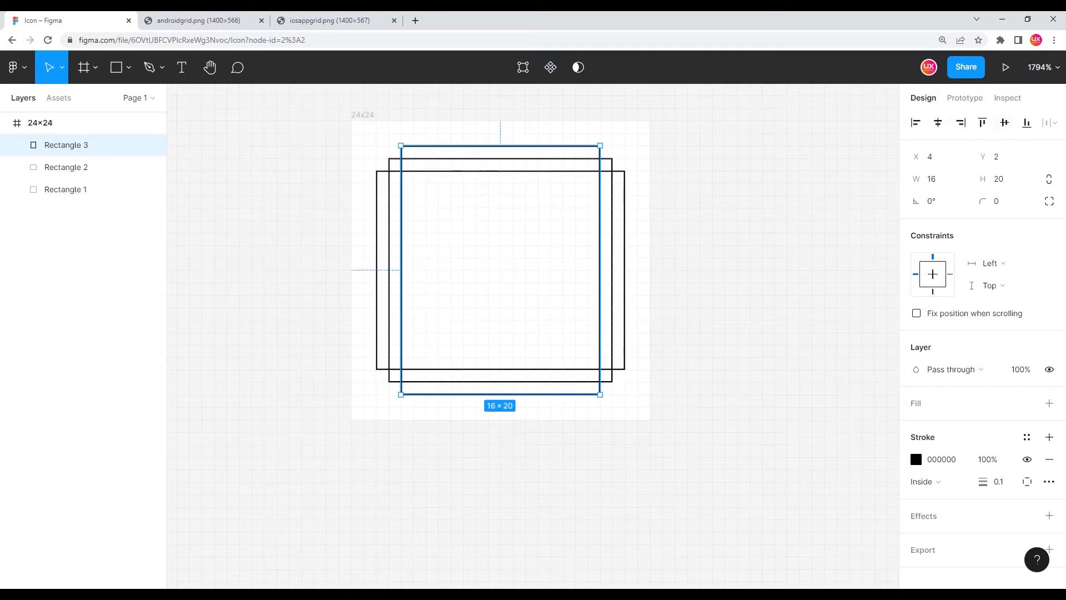
pyautogui.press('Escape')
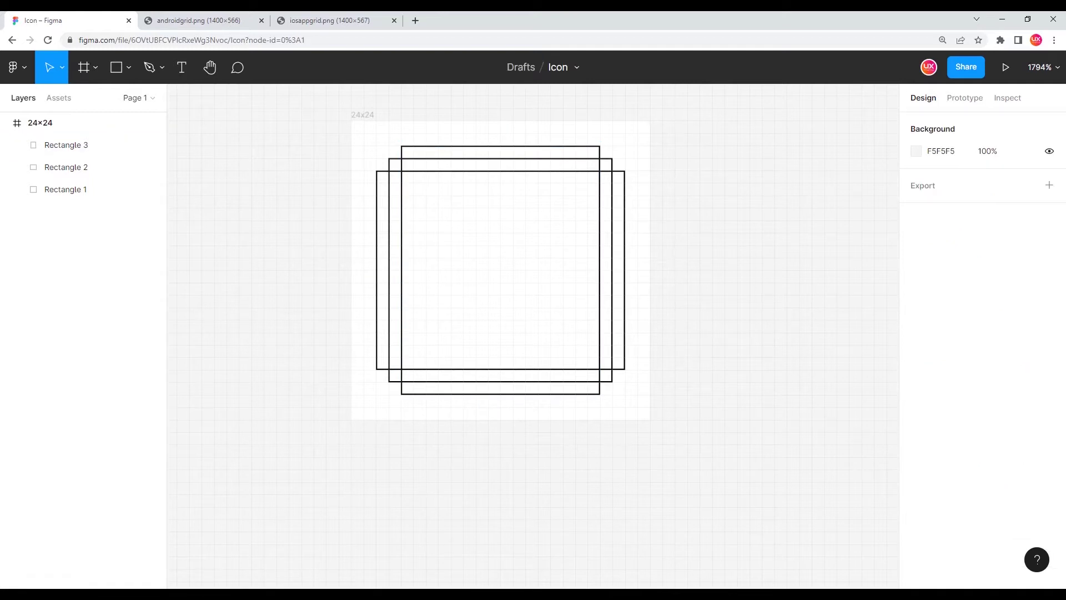
# - Round the corners of all three rectangles with a radius of 1
pyautogui.moveTo(362, 138); pyautogui.dragTo(628, 380)
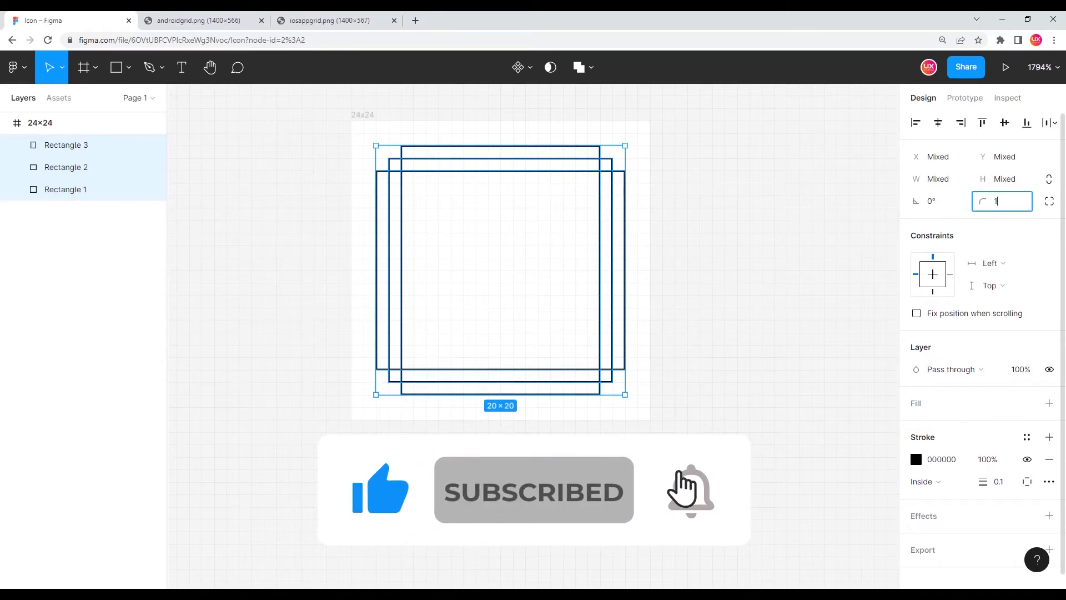
pyautogui.write('1')
pyautogui.press('Return')
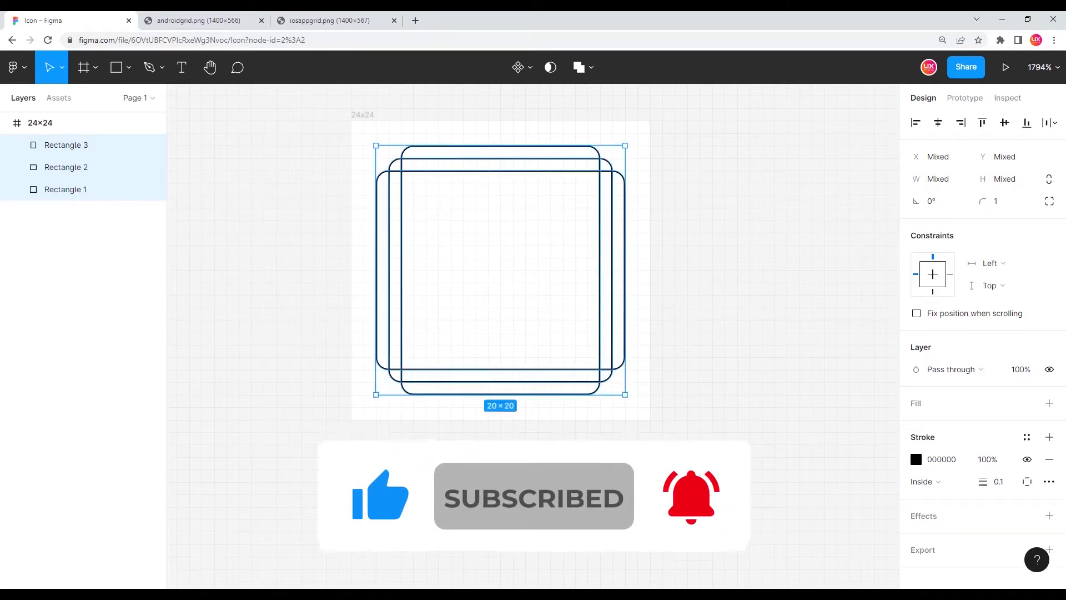
pyautogui.press('Escape')
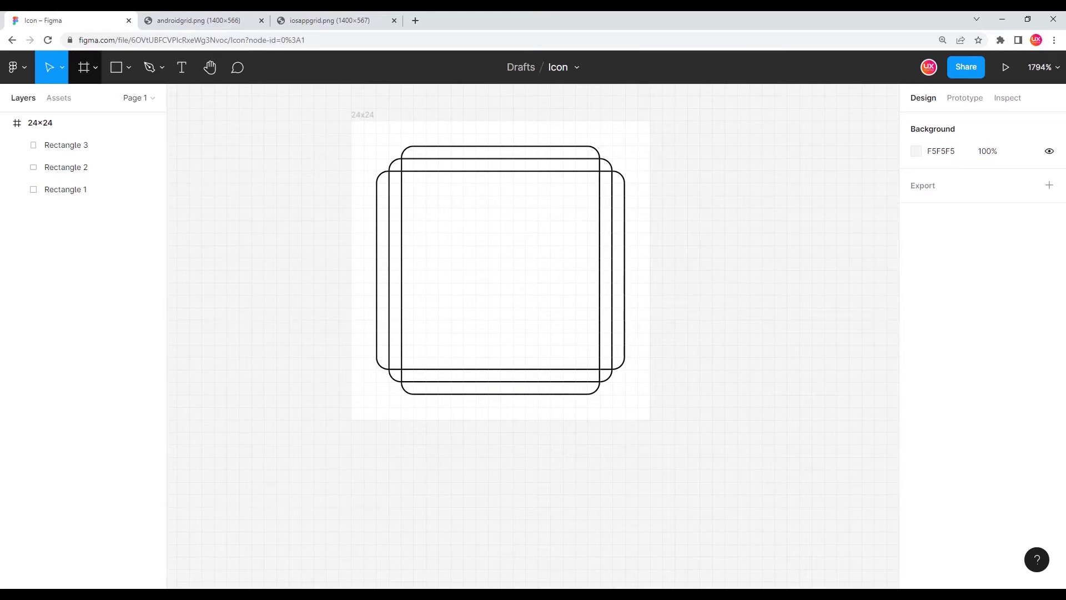
# - Draw an ellipse inside the 24x24 frame and set its width and height to 20
pyautogui.click(129, 68)
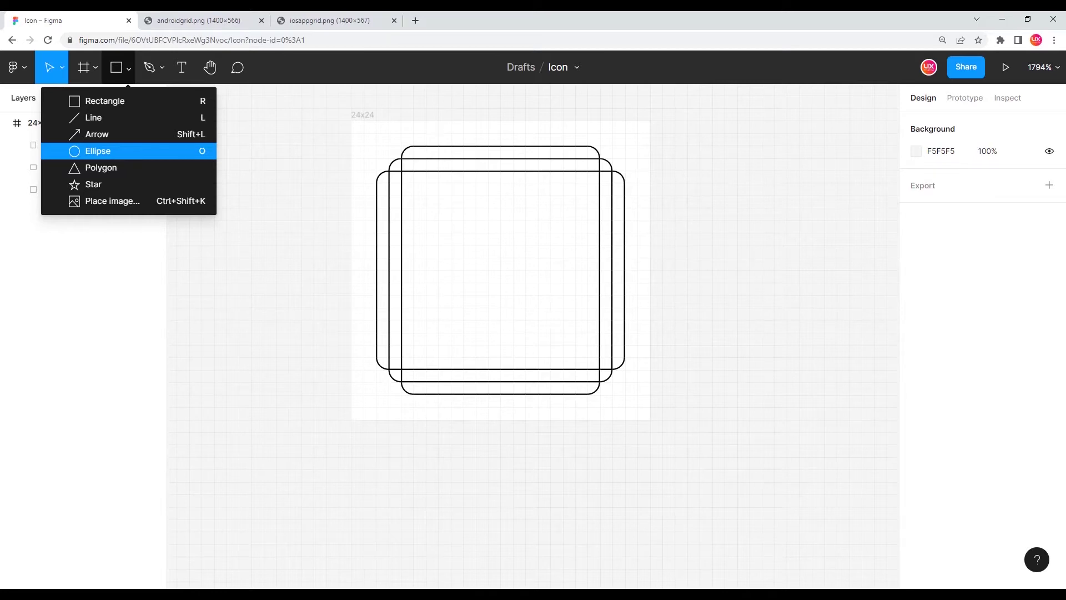
pyautogui.click(98, 151)
pyautogui.moveTo(426, 208); pyautogui.dragTo(538, 320)
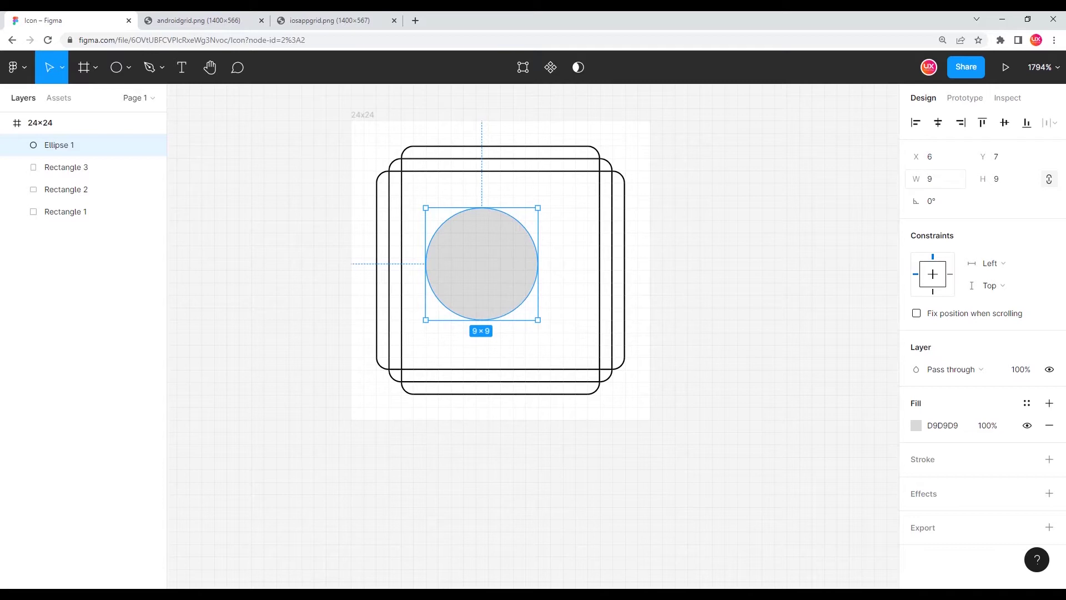
pyautogui.click(946, 179)
pyautogui.write('20')
pyautogui.press('Tab')
pyautogui.write('20')
pyautogui.press('Return')
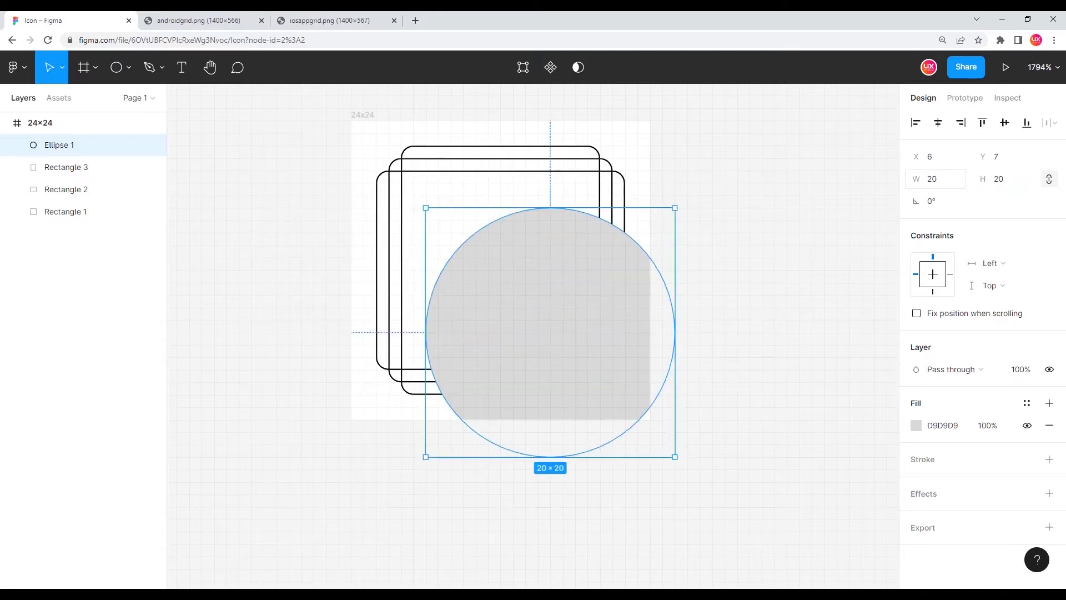
# - Center the 20 × 20 circle horizontally and vertically in the frame
pyautogui.click(739, 278)
pyautogui.click(584, 311)
pyautogui.click(938, 122)
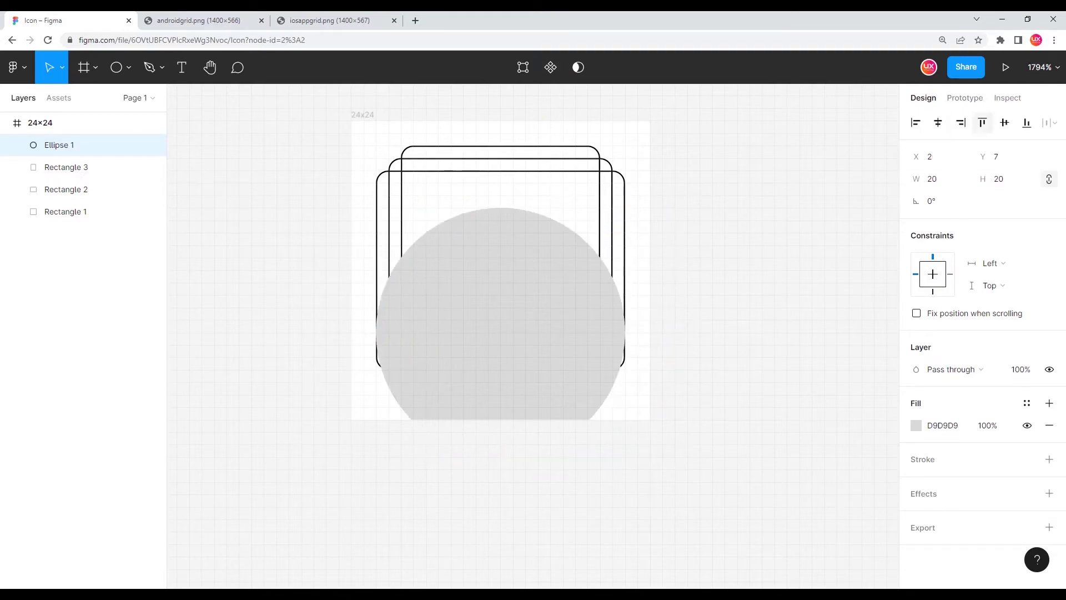
pyautogui.click(1004, 122)
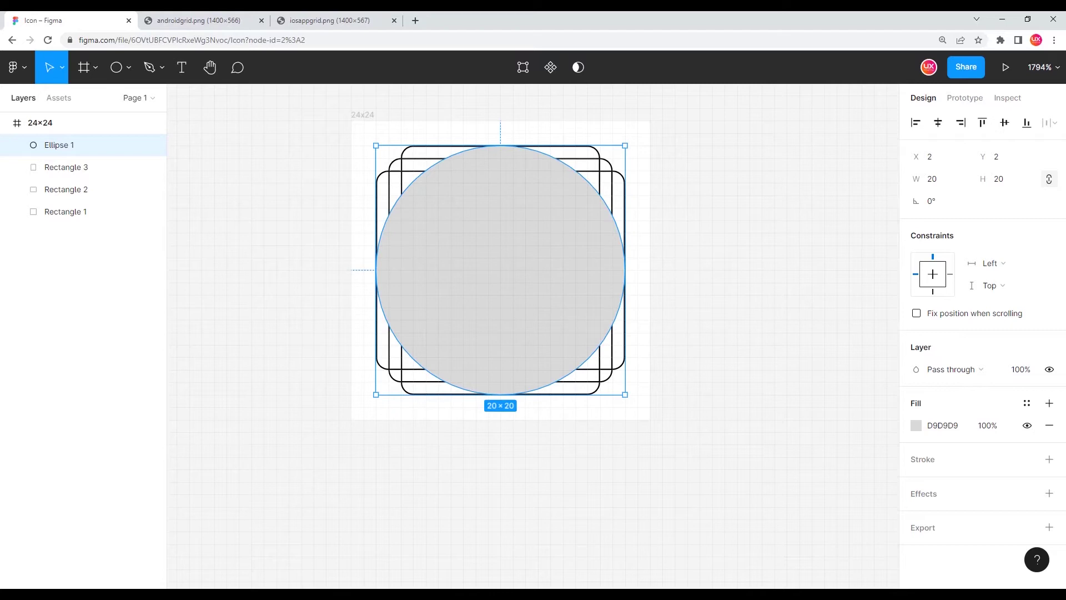
pyautogui.click(739, 267)
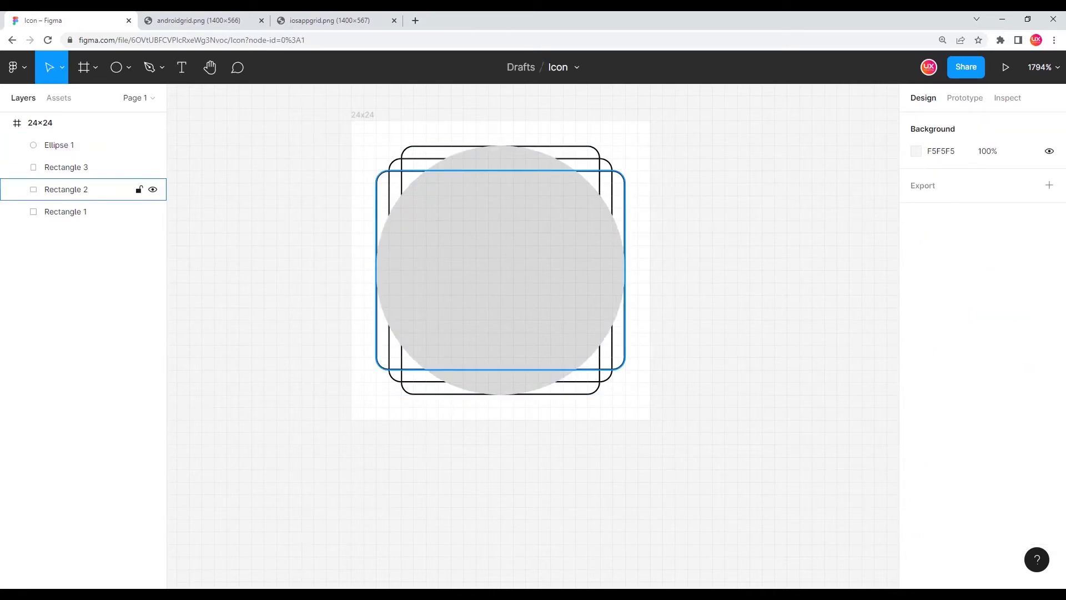
# - Copy the 20 × 16 rectangle's properties and paste them onto the circle to make it a matching unfilled outline
pyautogui.click(624, 183)
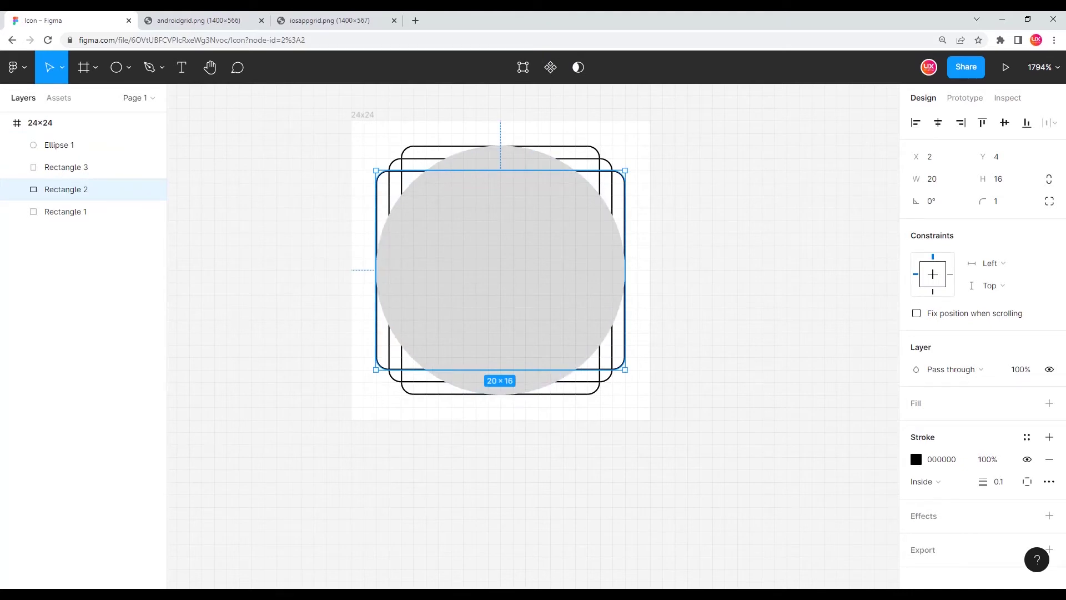
pyautogui.click(705, 266)
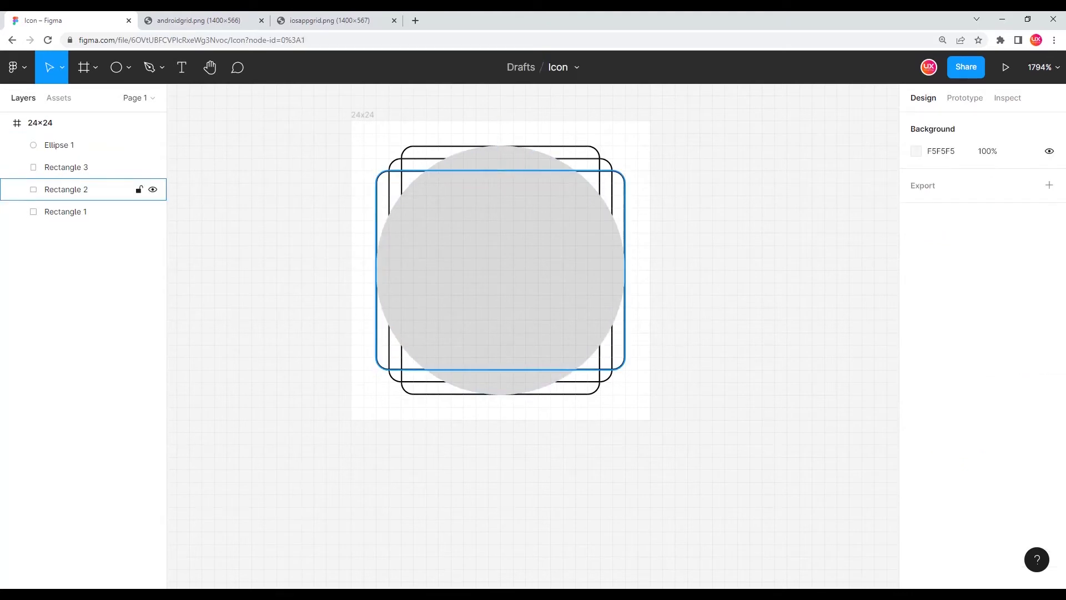
pyautogui.click(624, 211)
pyautogui.rightClick(614, 198)
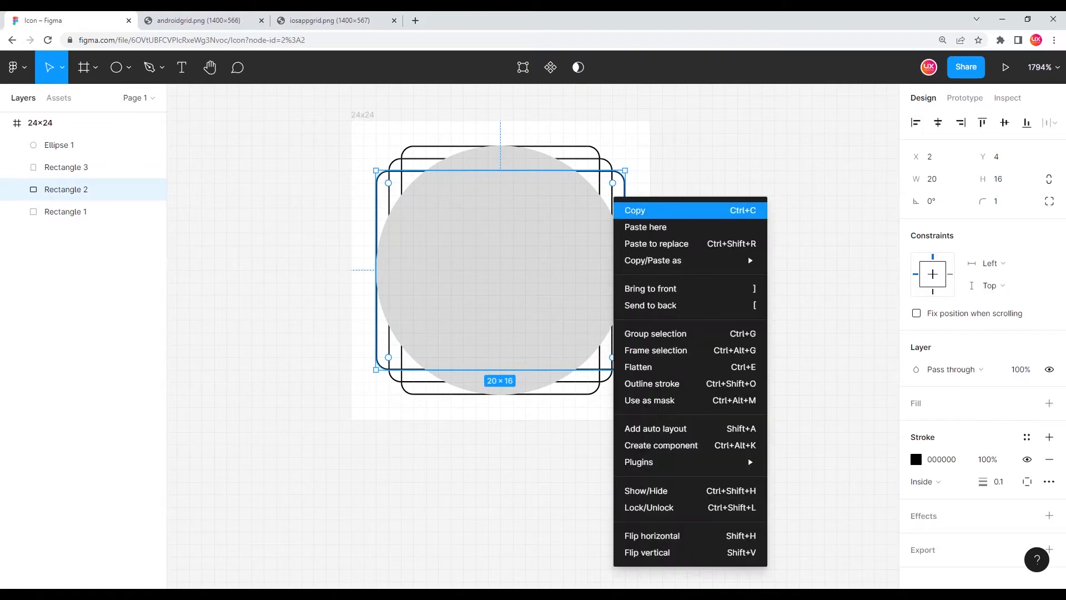
pyautogui.moveTo(655, 260)
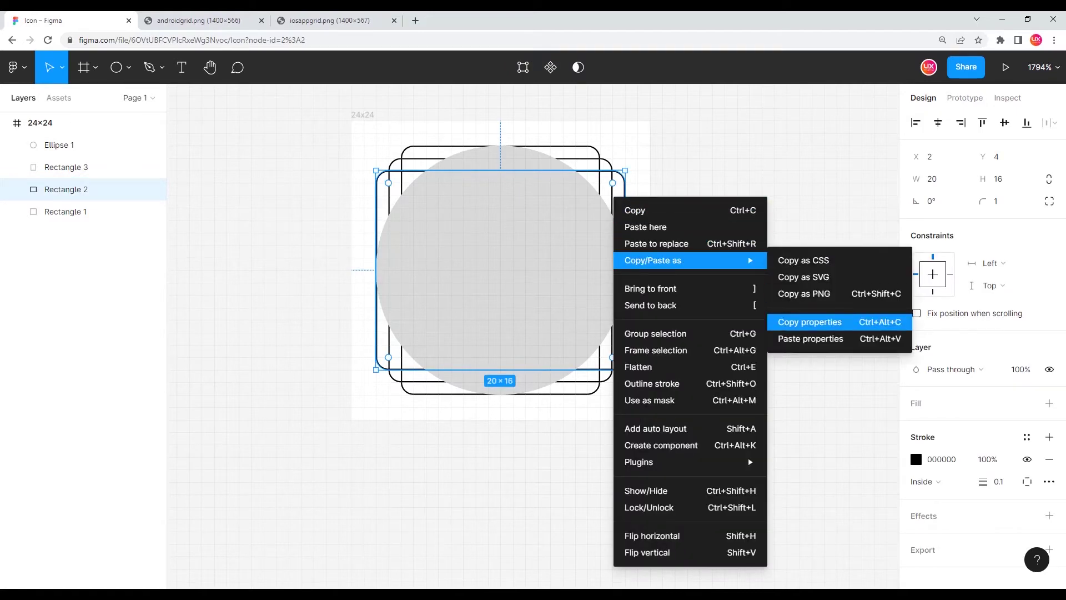
pyautogui.click(809, 323)
pyautogui.click(567, 198)
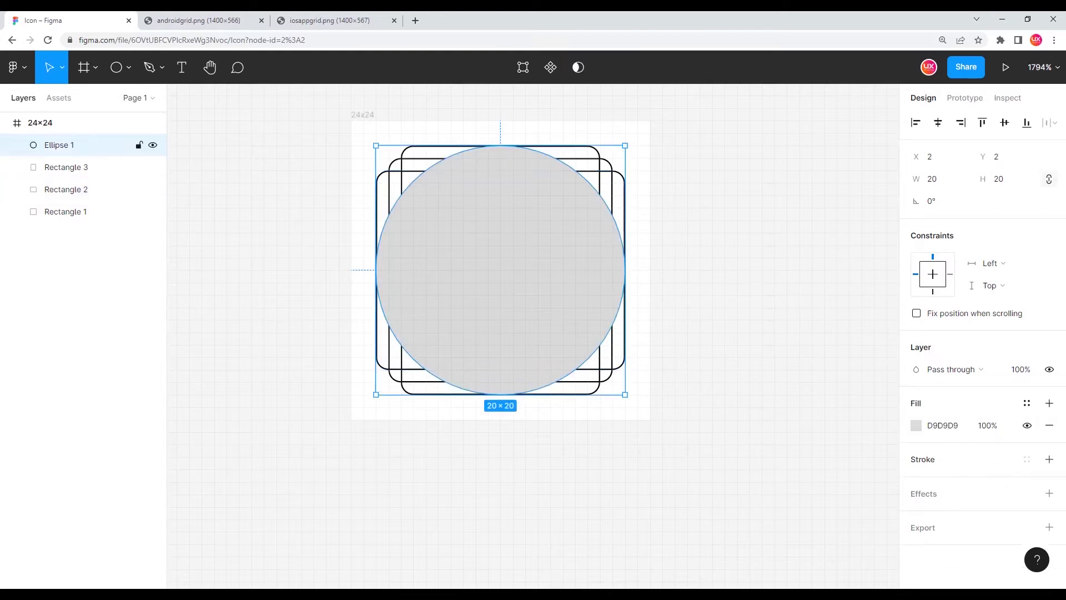
pyautogui.rightClick(567, 197)
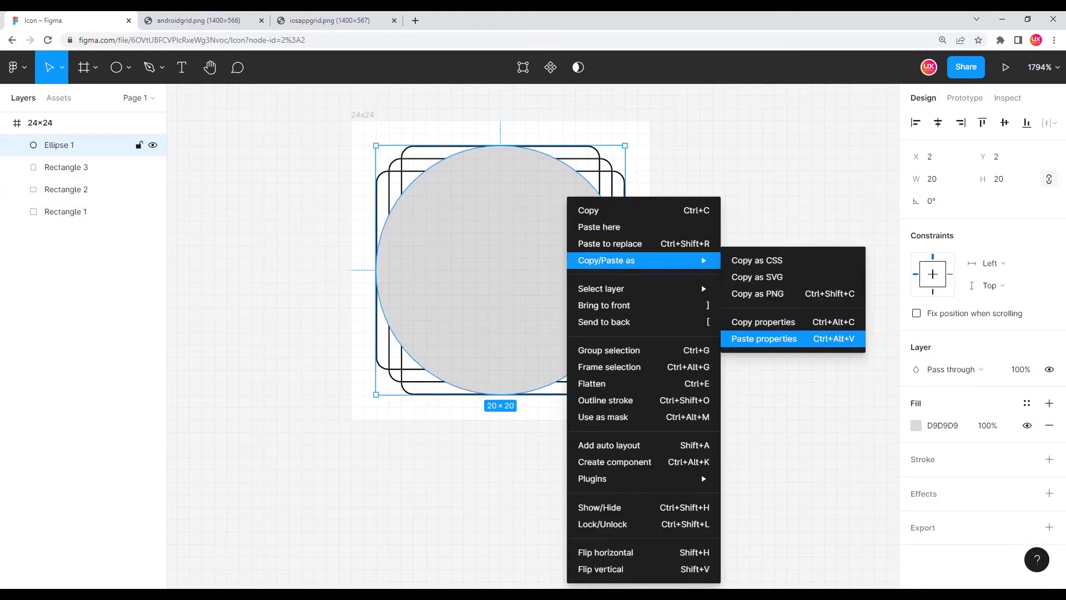
pyautogui.click(764, 339)
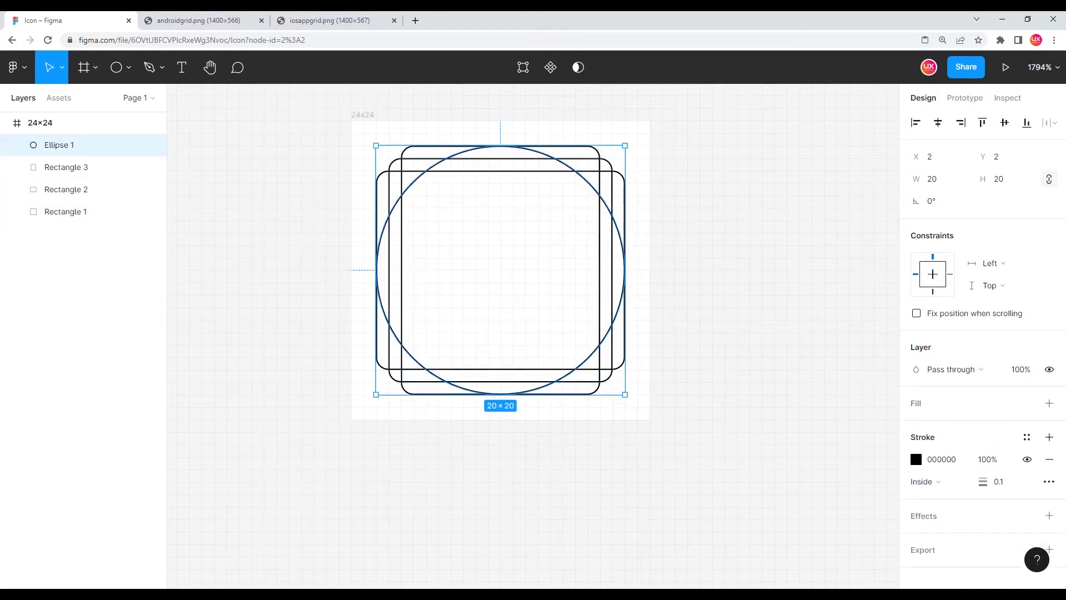
pyautogui.press('Escape')
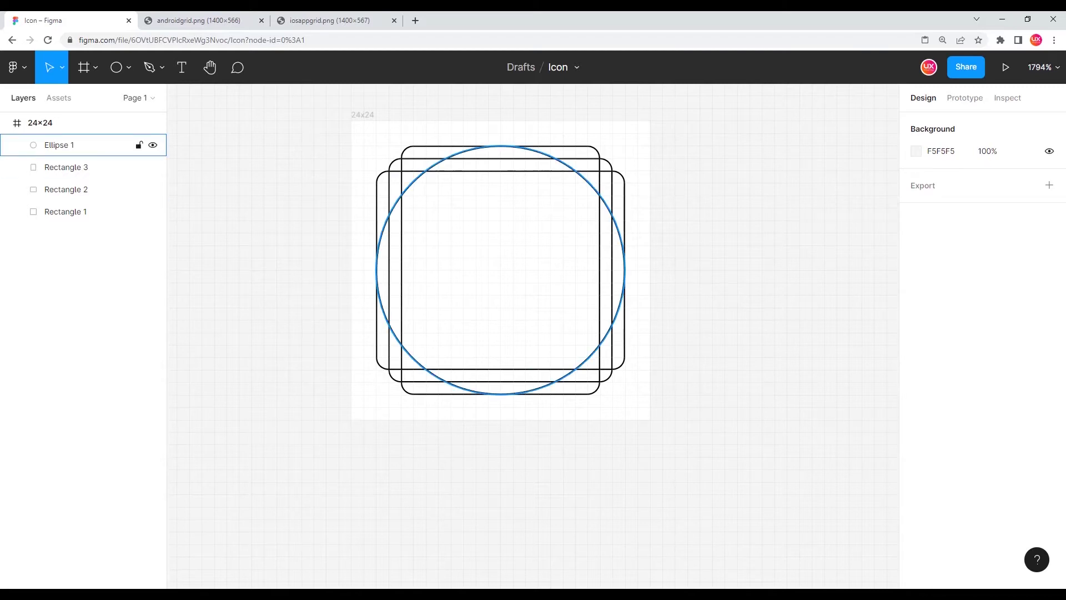
# - Duplicate the 20 × 20 circle outline and set the copy's width and height to 10
pyautogui.click(60, 145)
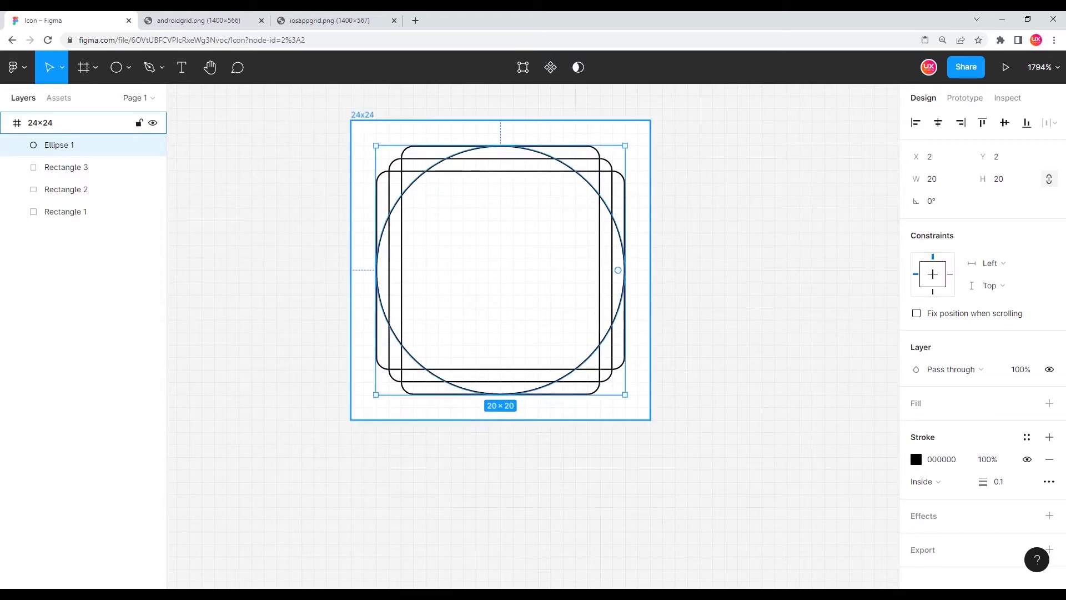
pyautogui.hotkey('ctrl', 'd')
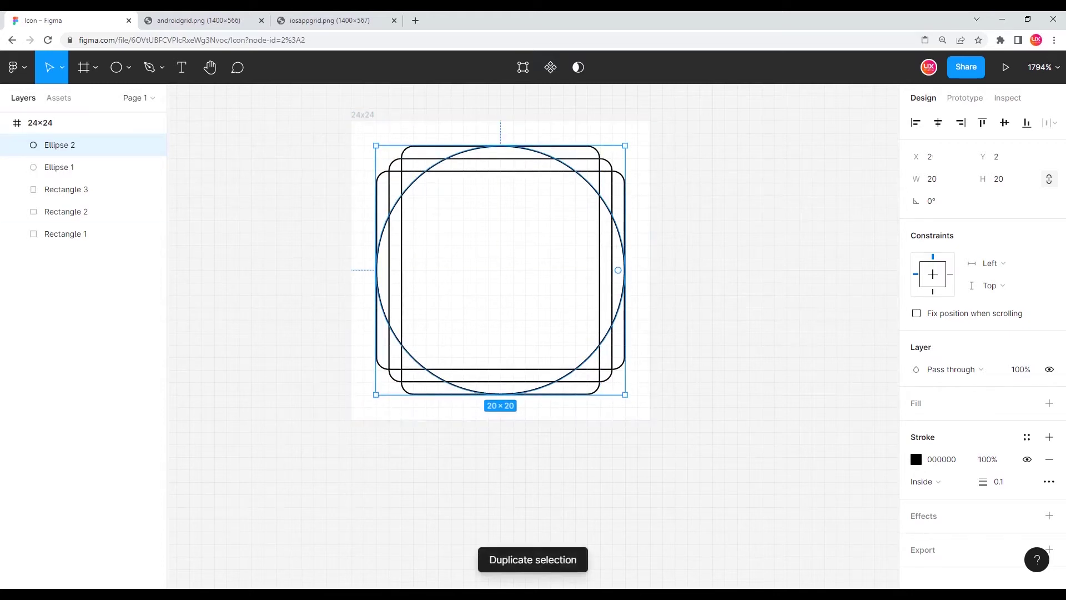
pyautogui.click(935, 178)
pyautogui.write('10')
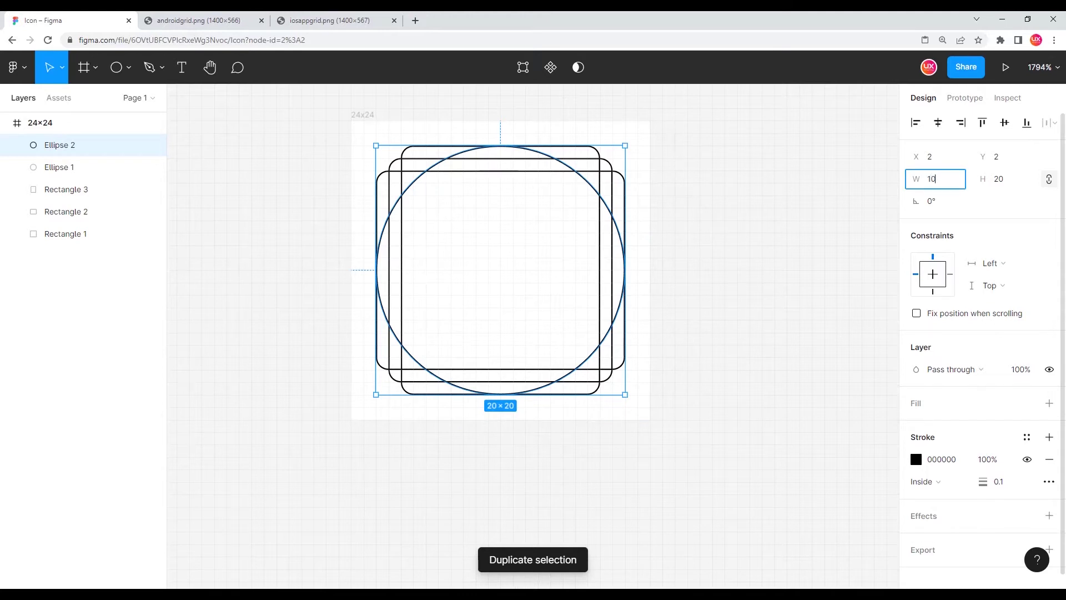
pyautogui.press('Tab')
pyautogui.write('10')
pyautogui.press('Return')
# - Center the 10 × 10 circle horizontally and vertically in the frame
pyautogui.click(938, 123)
pyautogui.click(1004, 122)
pyautogui.click(770, 227)
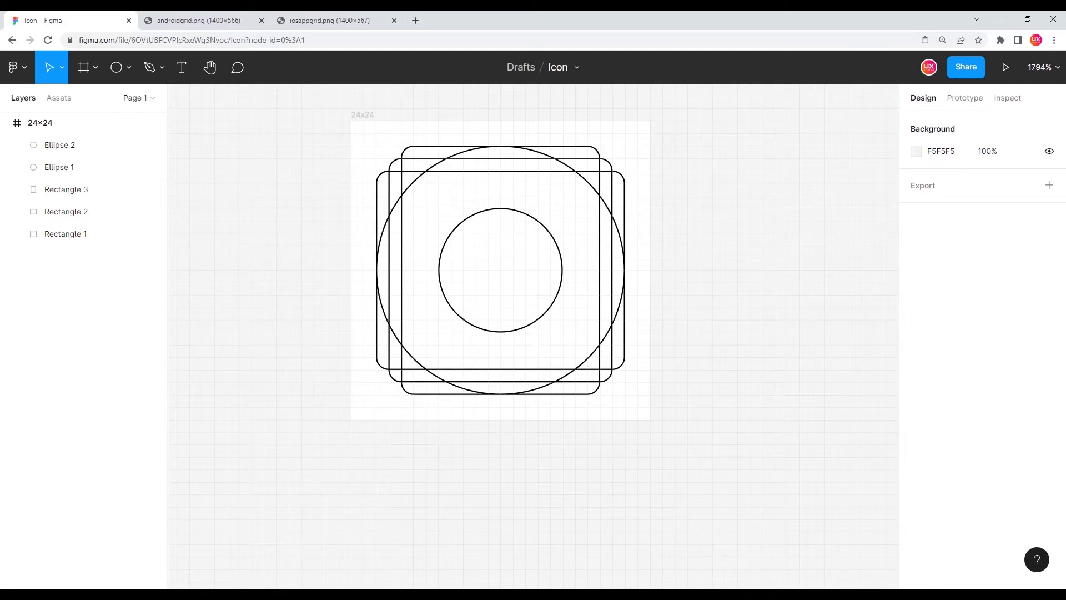
# - Group the three rectangles and two circles and name the group Key Shapes
pyautogui.moveTo(369, 137); pyautogui.dragTo(632, 399)
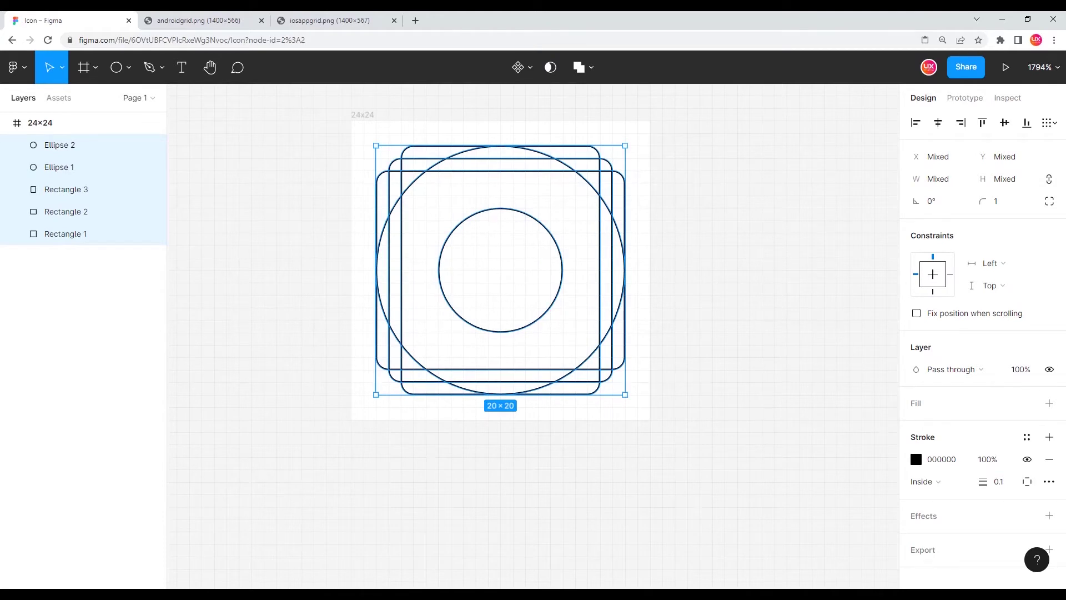
pyautogui.hotkey('ctrl', 'g')
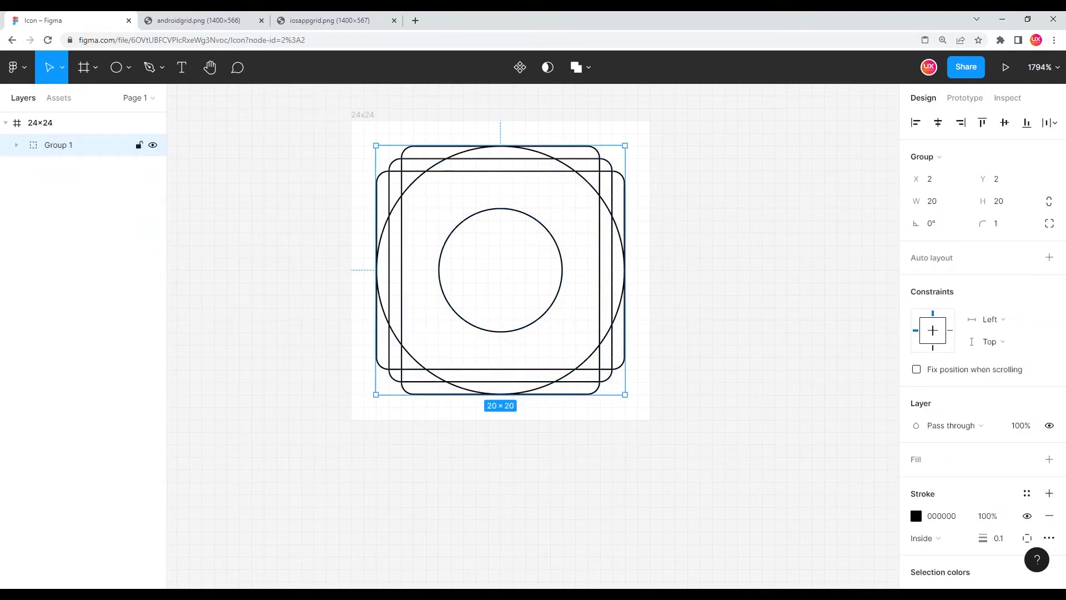
pyautogui.hotkey('ctrl', 'r')
pyautogui.write('Key Shape')
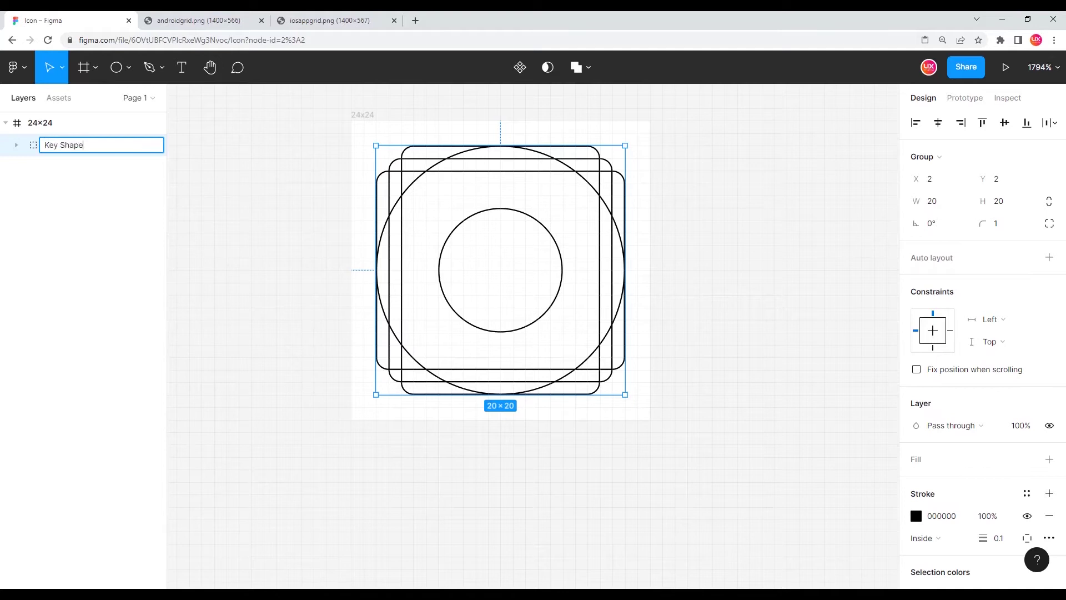
pyautogui.write('s')
pyautogui.press('Return')
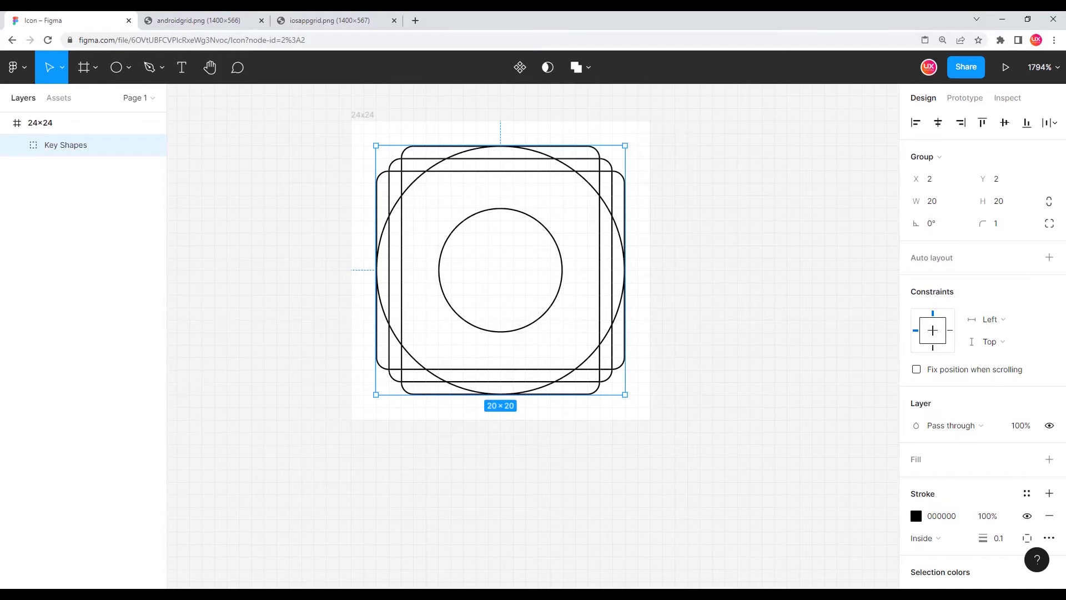
pyautogui.press('Escape')
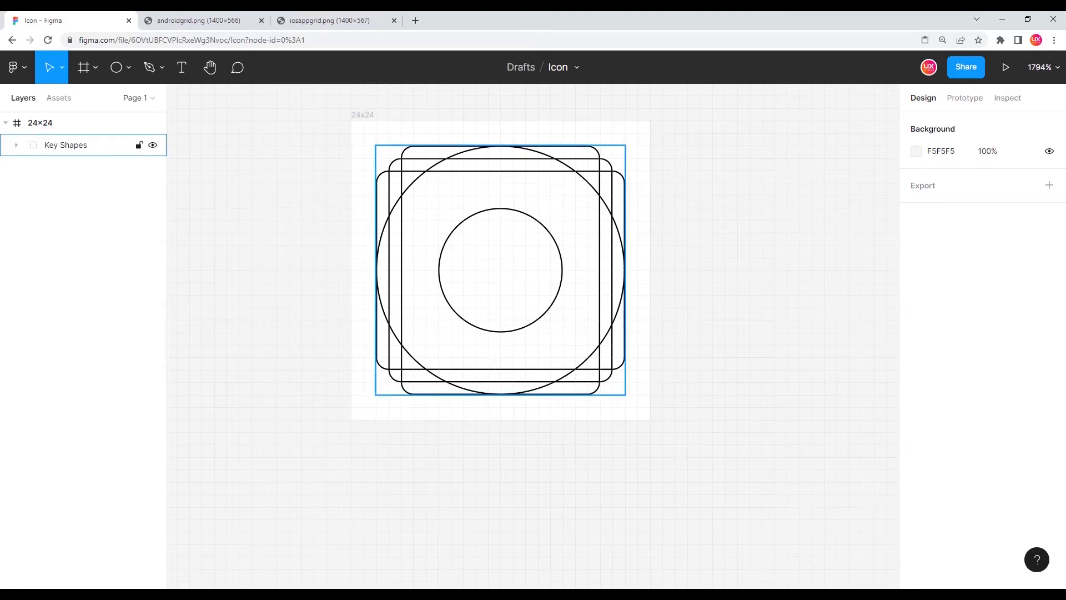
# - Hide the Key Shapes group in the 24x24 frame
pyautogui.click(66, 145)
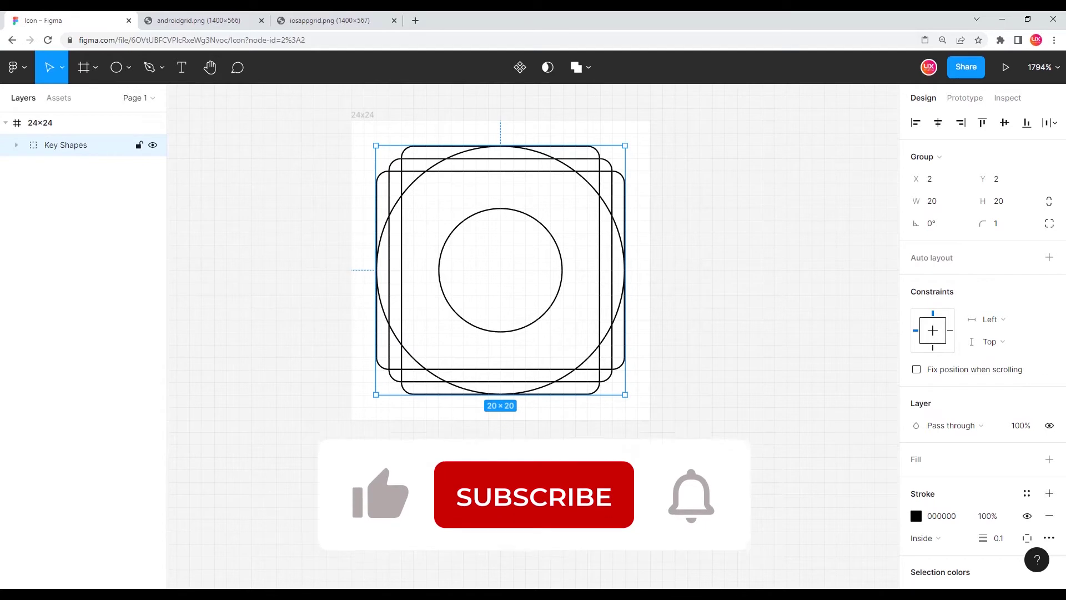
pyautogui.click(153, 145)
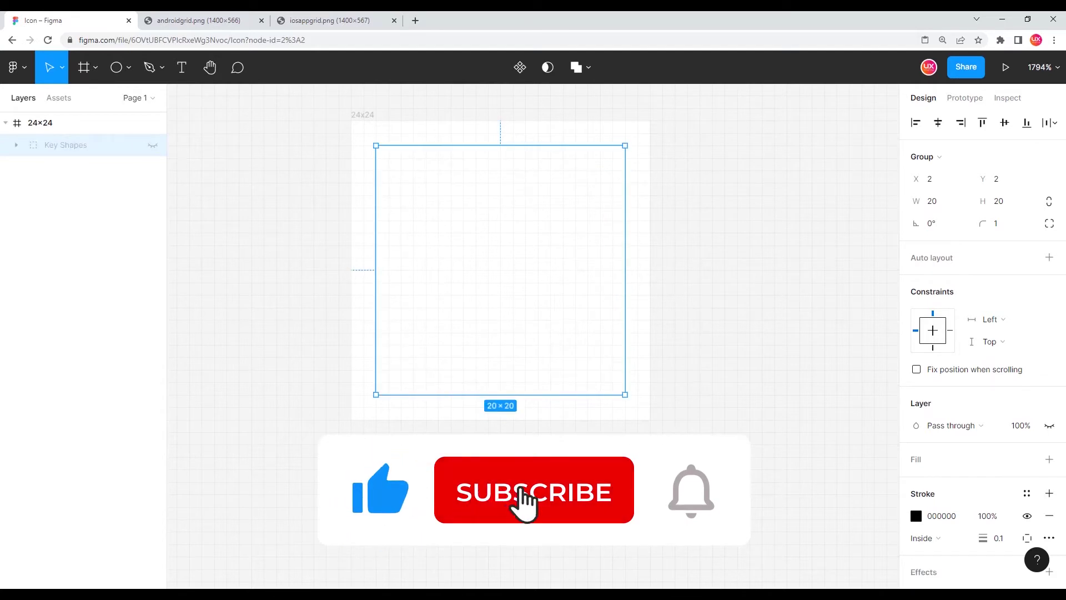
pyautogui.press('Escape')
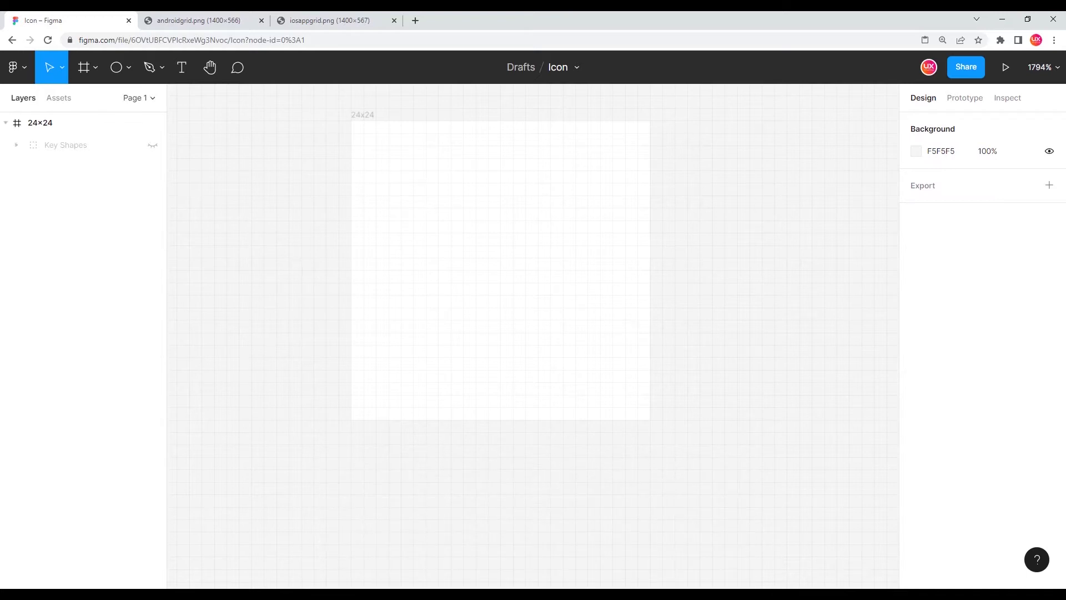
# - Draw a 24 × 24 rectangle covering the whole frame from X 0, Y 0
pyautogui.click(128, 68)
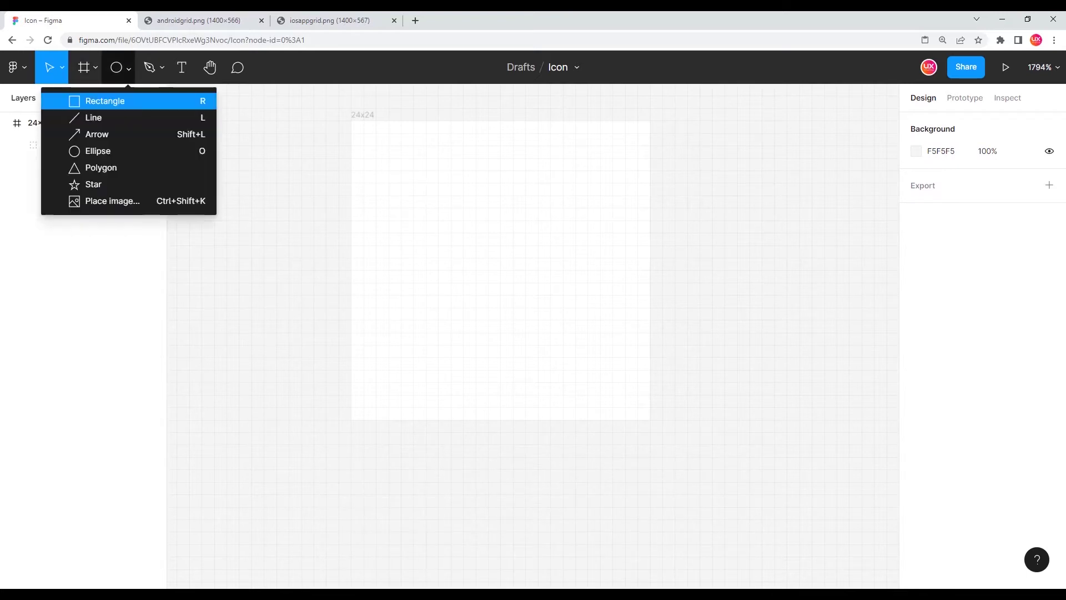
pyautogui.click(105, 100)
pyautogui.moveTo(351, 120)
pyautogui.mouseDown()
pyautogui.moveTo(612, 419)
pyautogui.moveTo(650, 419)
pyautogui.mouseUp()
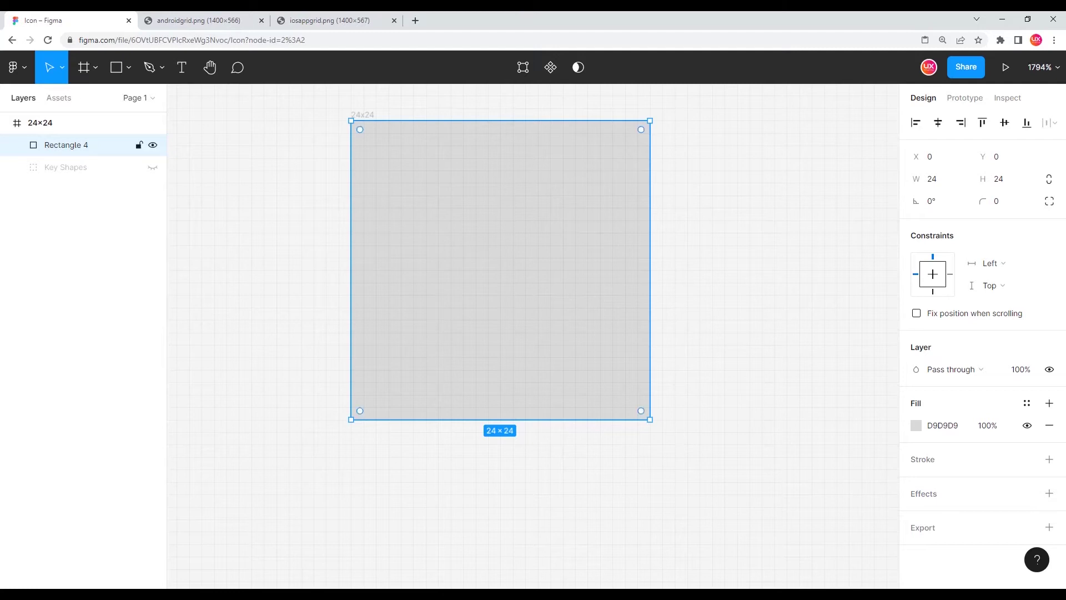
# - Paste the copied keyline outline properties onto the 24 × 24 rectangle
pyautogui.rightClick(555, 198)
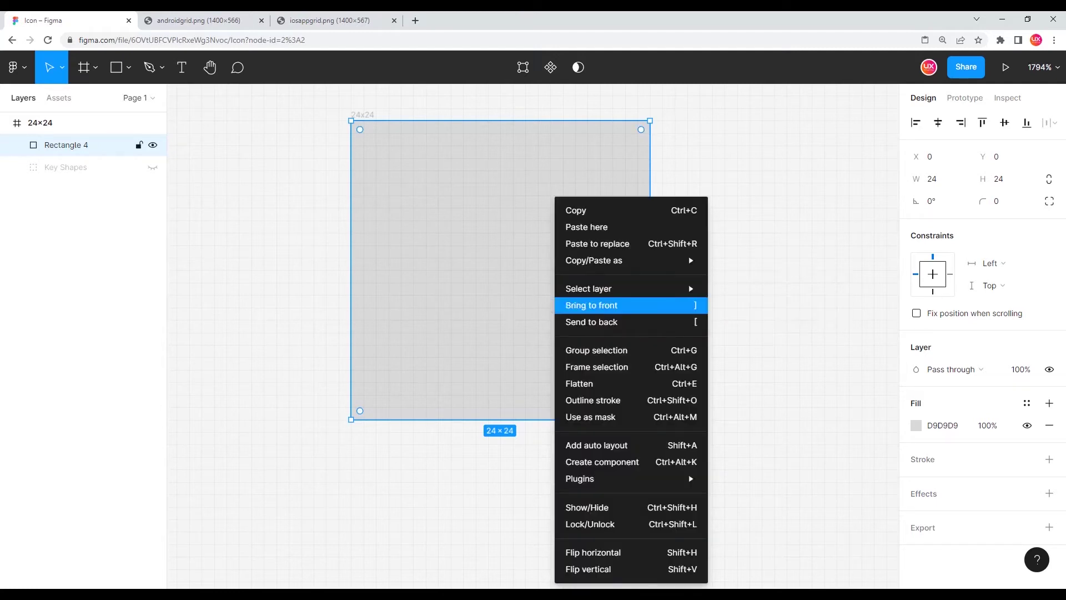
pyautogui.moveTo(594, 260)
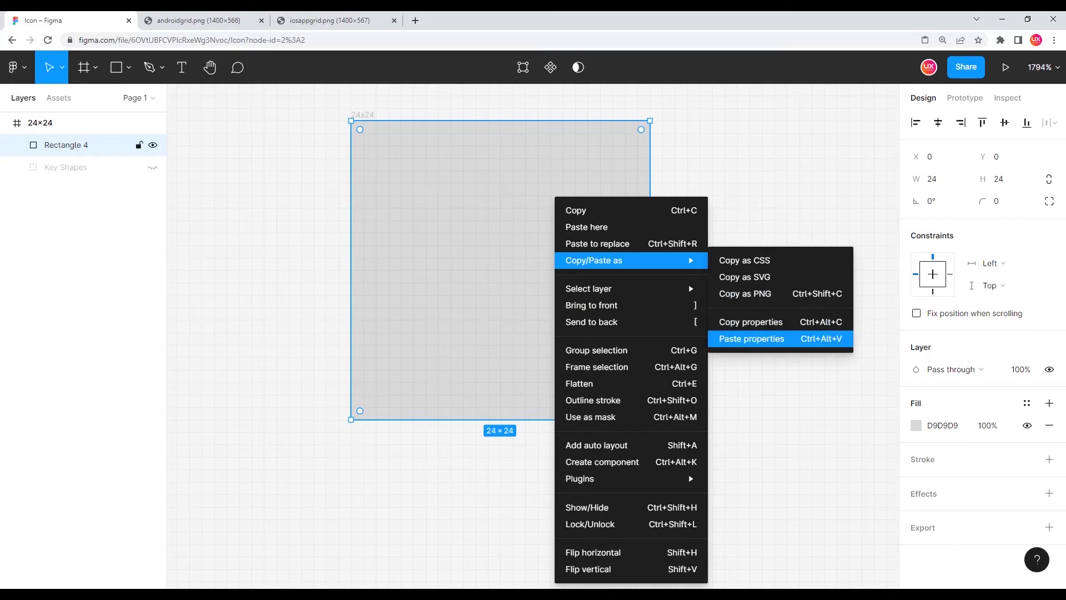
pyautogui.click(752, 338)
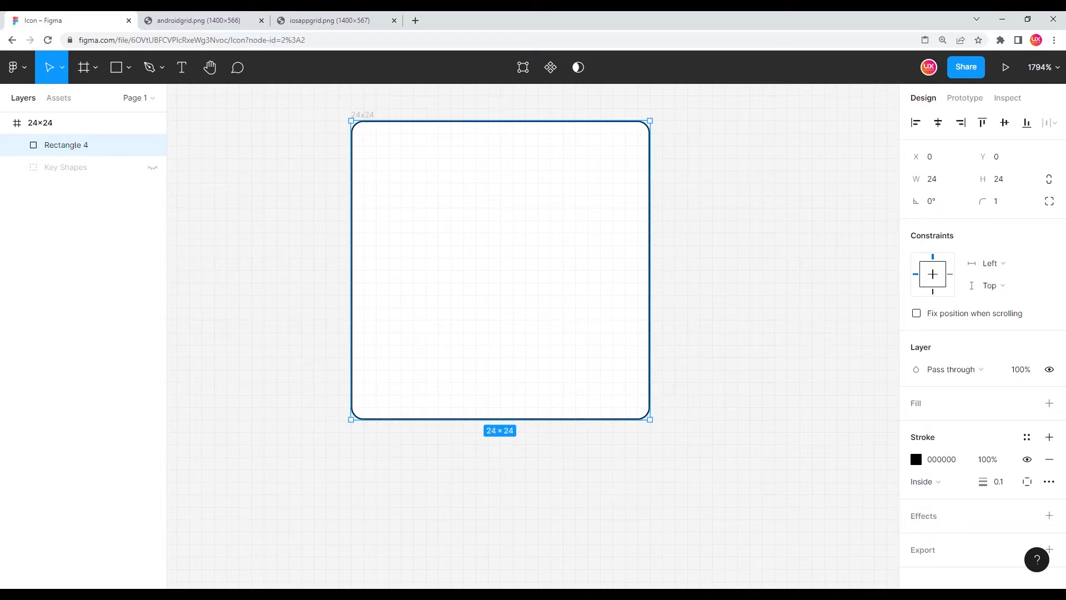
# - Set the corner radius of the 24 × 24 rectangle to 0
pyautogui.click(999, 201)
pyautogui.press('BackSpace')
pyautogui.write('0')
pyautogui.press('Return')
pyautogui.press('Escape')
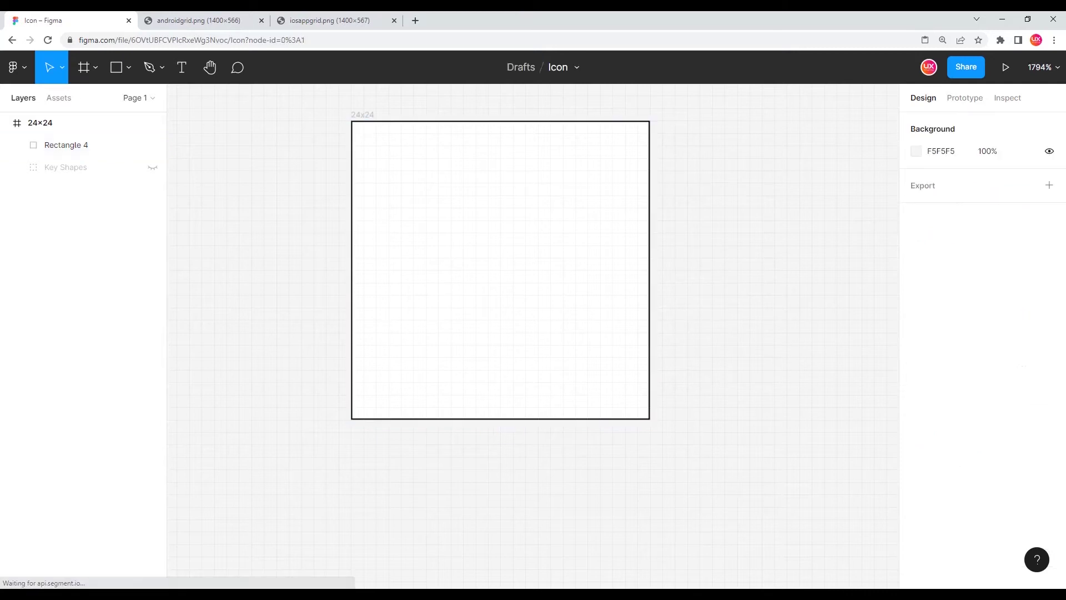
# - Edit the full-frame rectangle as a vector and draw a full-height vertical line with the Pen tool at X 8
pyautogui.moveTo(368, 105); pyautogui.dragTo(326, 142)
pyautogui.scroll(4, 326, 142)
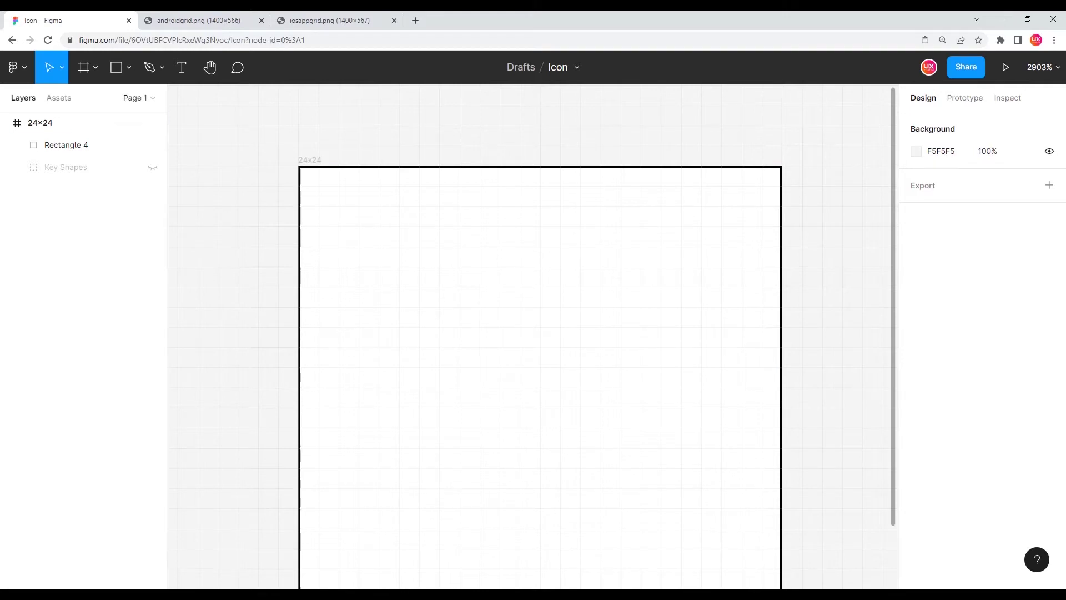
pyautogui.click(83, 145)
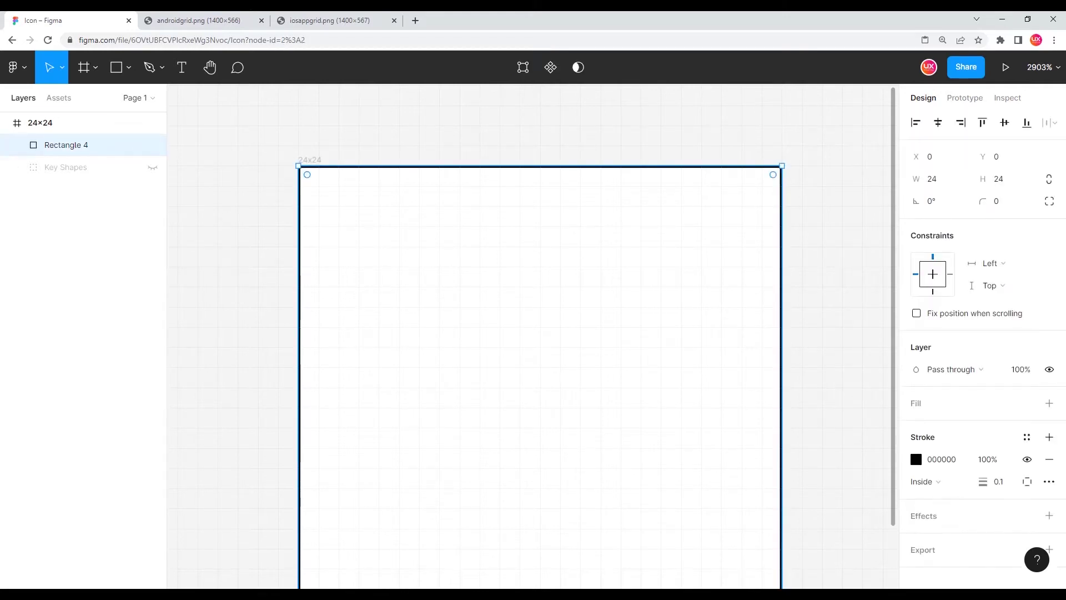
pyautogui.press('Return')
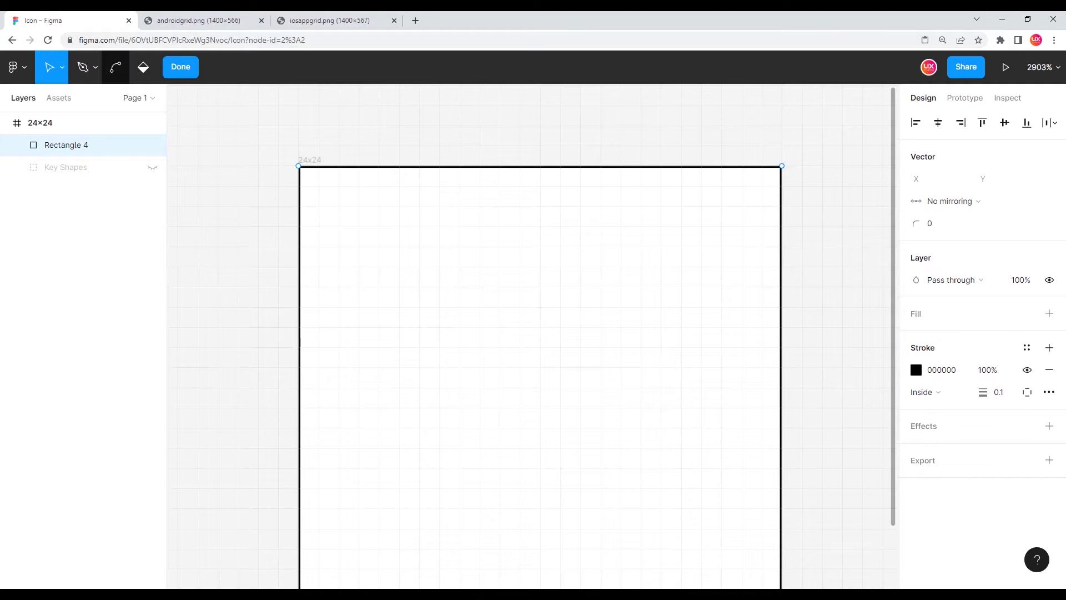
pyautogui.press('ctrl')
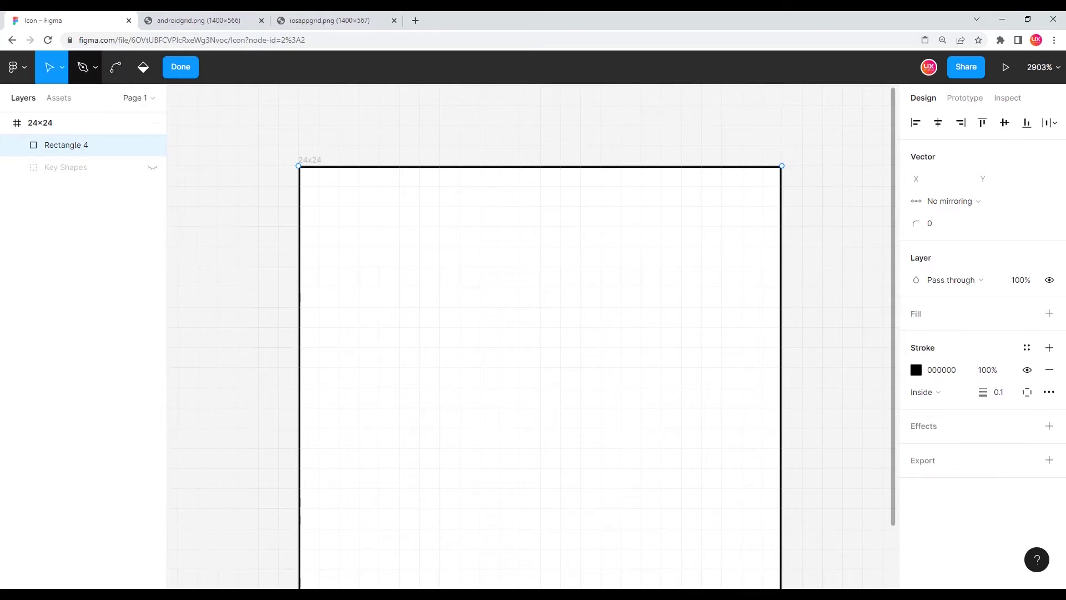
pyautogui.click(83, 67)
pyautogui.scroll(-1, 398, 165)
pyautogui.scroll(1, 398, 161)
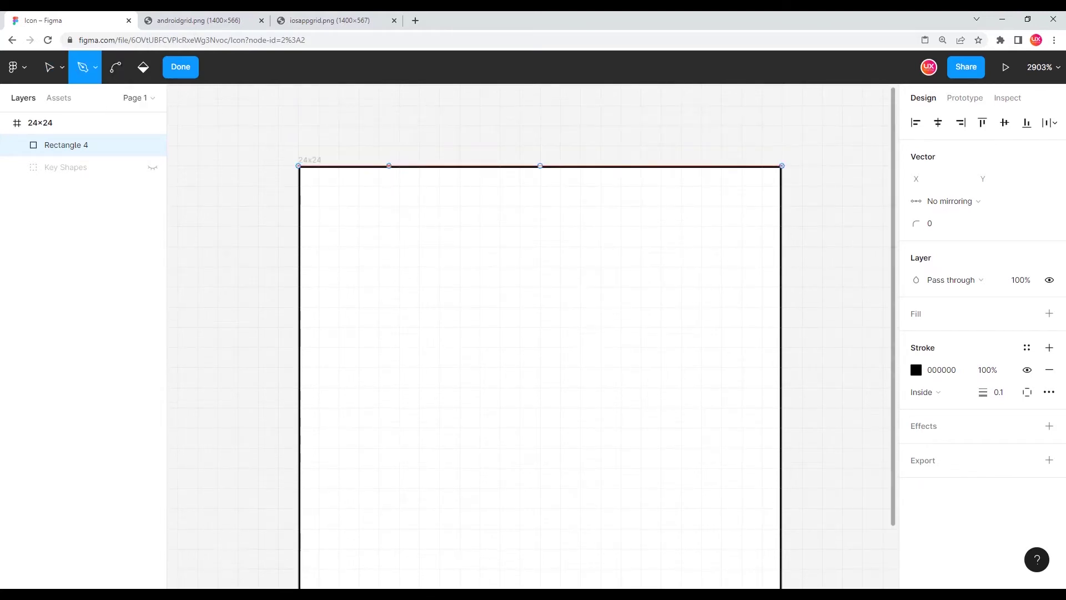
pyautogui.scroll(3, 384, 162)
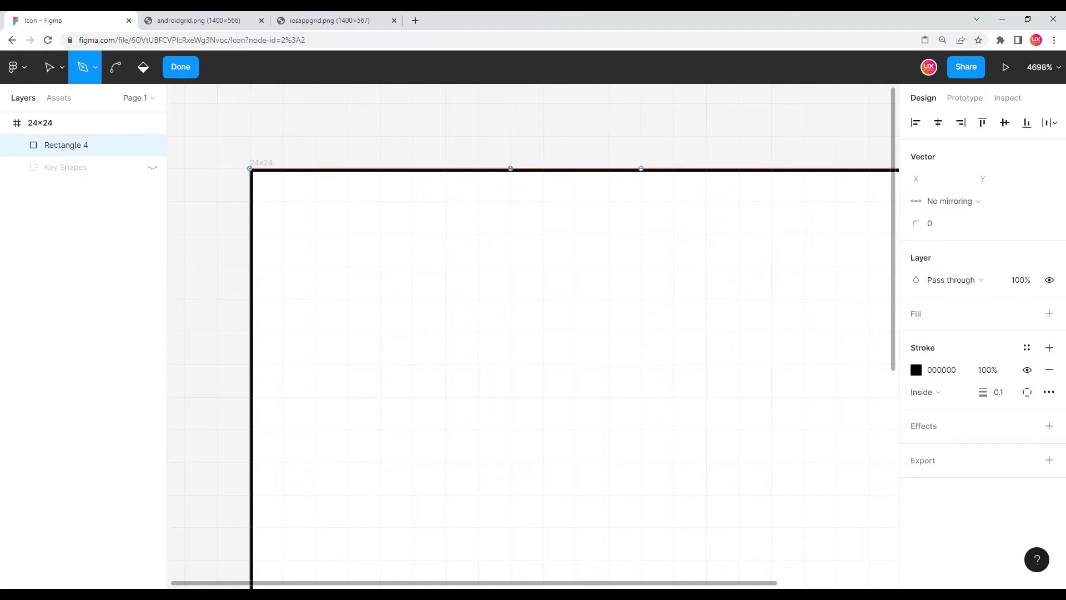
pyautogui.scroll(-5, 493, 185)
pyautogui.click(497, 181)
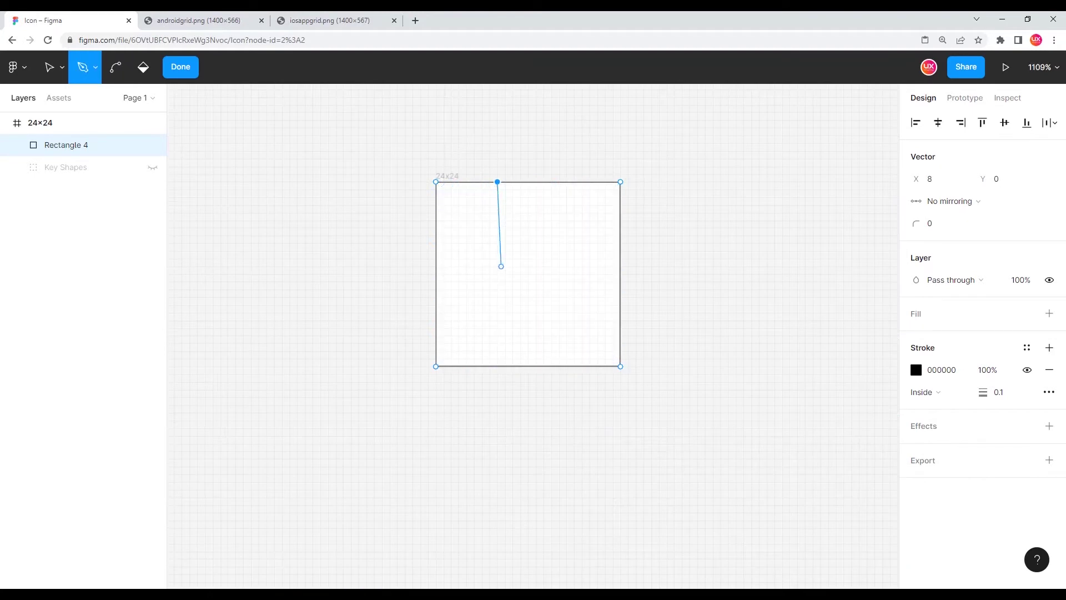
pyautogui.click(497, 366)
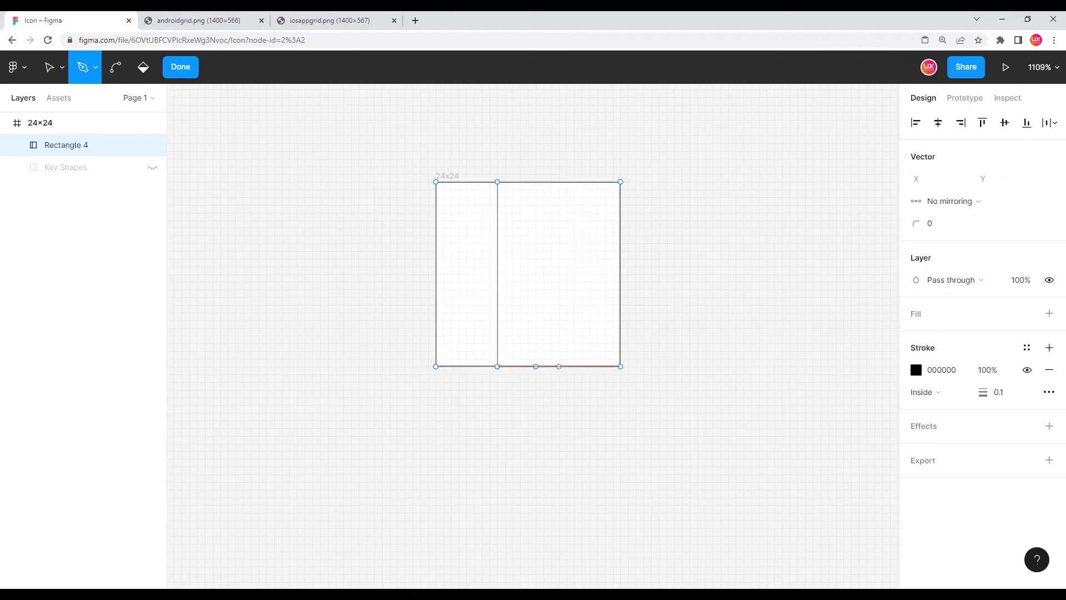
# - Draw a full-height vertical line through the middle of the rectangle at X 12
pyautogui.scroll(3, 528, 225)
pyautogui.scroll(5, 528, 376)
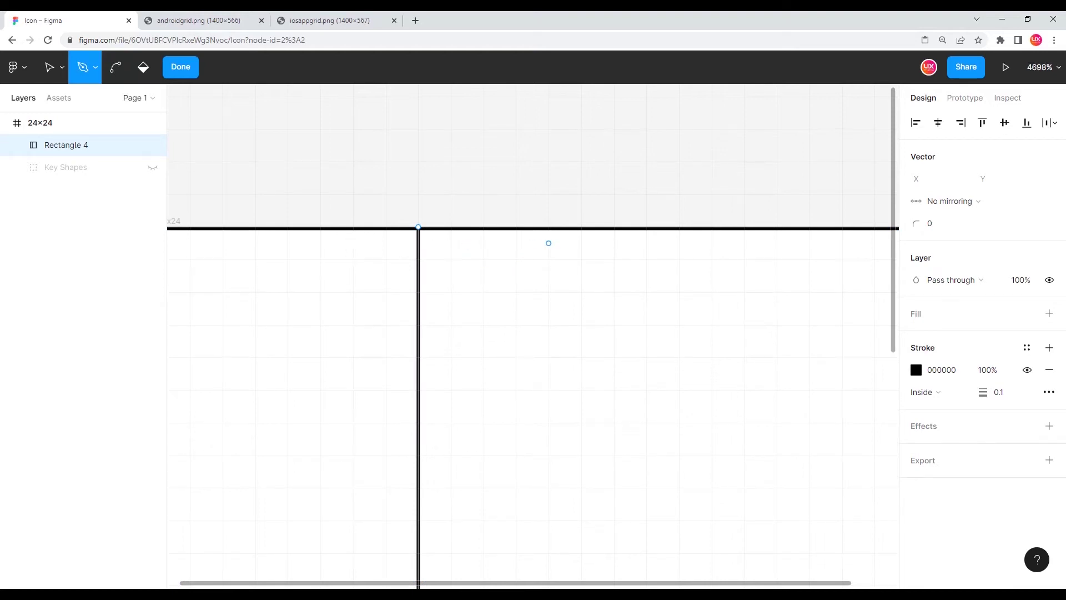
pyautogui.click(549, 227)
pyautogui.scroll(-3, 534, 260)
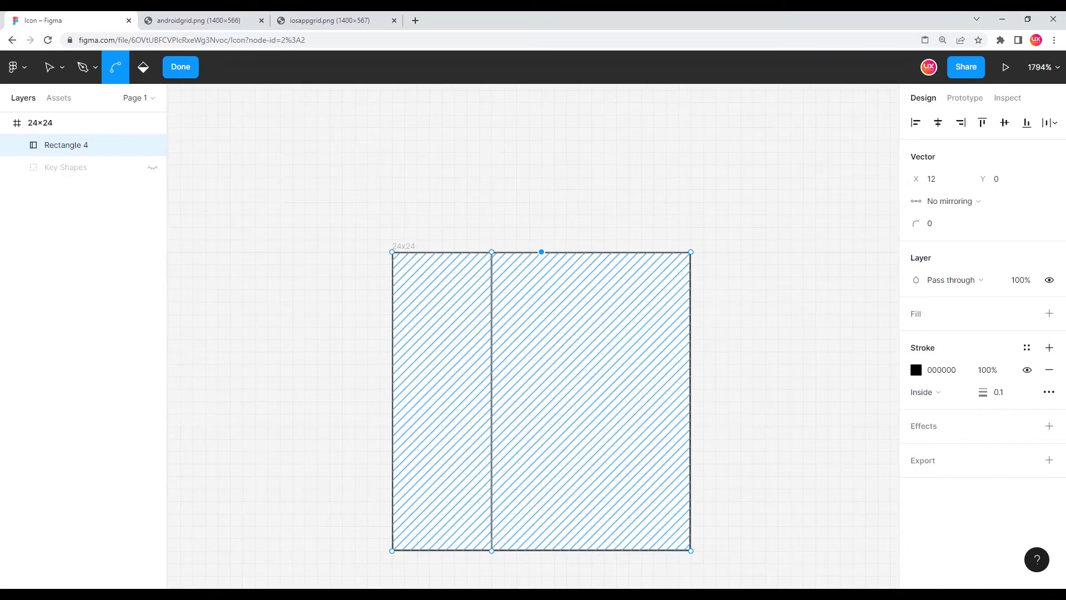
pyautogui.click(542, 544)
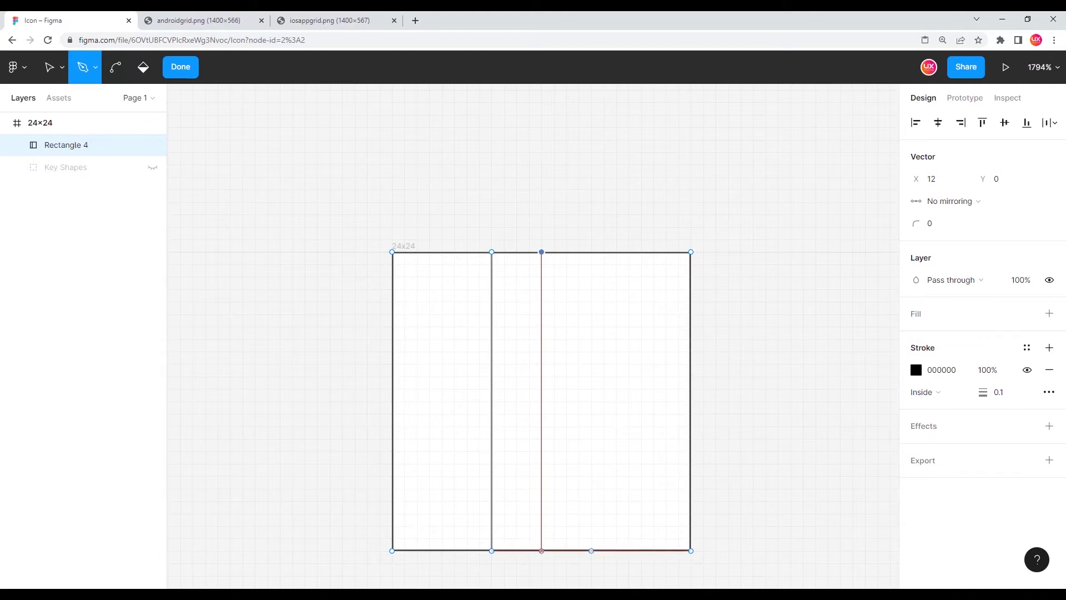
# - Draw a third full-height vertical line inside the rectangle at X 16
pyautogui.scroll(5, 567, 257)
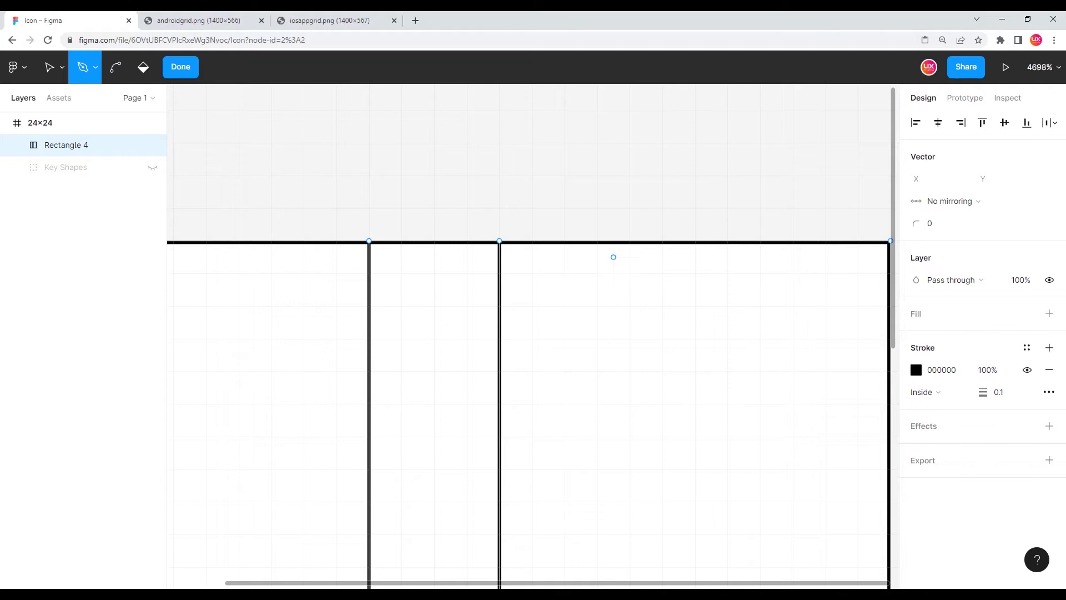
pyautogui.click(629, 241)
pyautogui.scroll(-6, 629, 241)
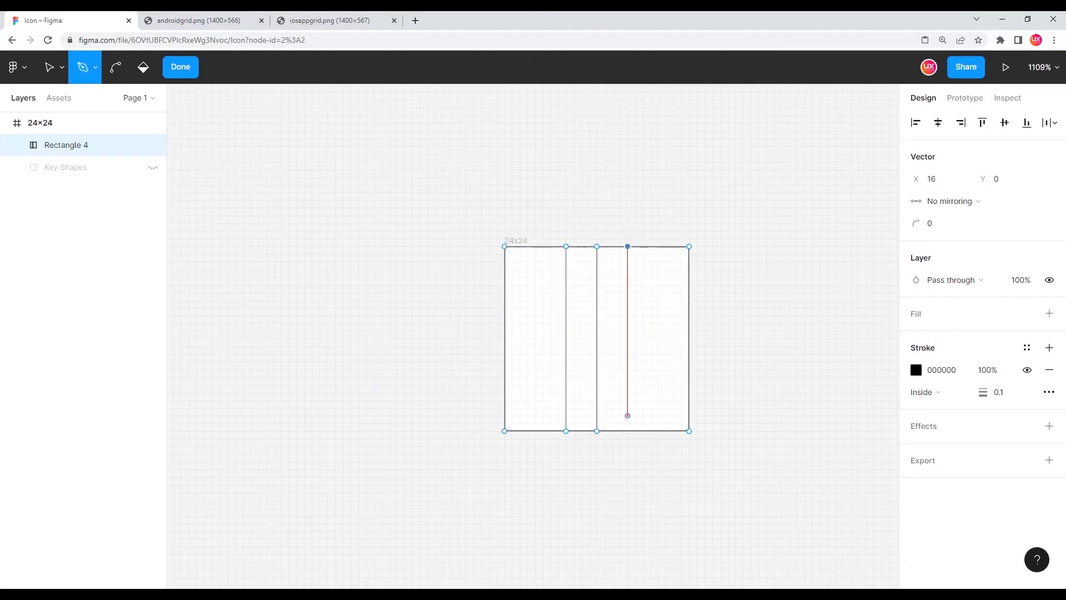
pyautogui.click(627, 431)
# - Draw a horizontal line across the full width of the rectangle at Y 8
pyautogui.scroll(2, 692, 331)
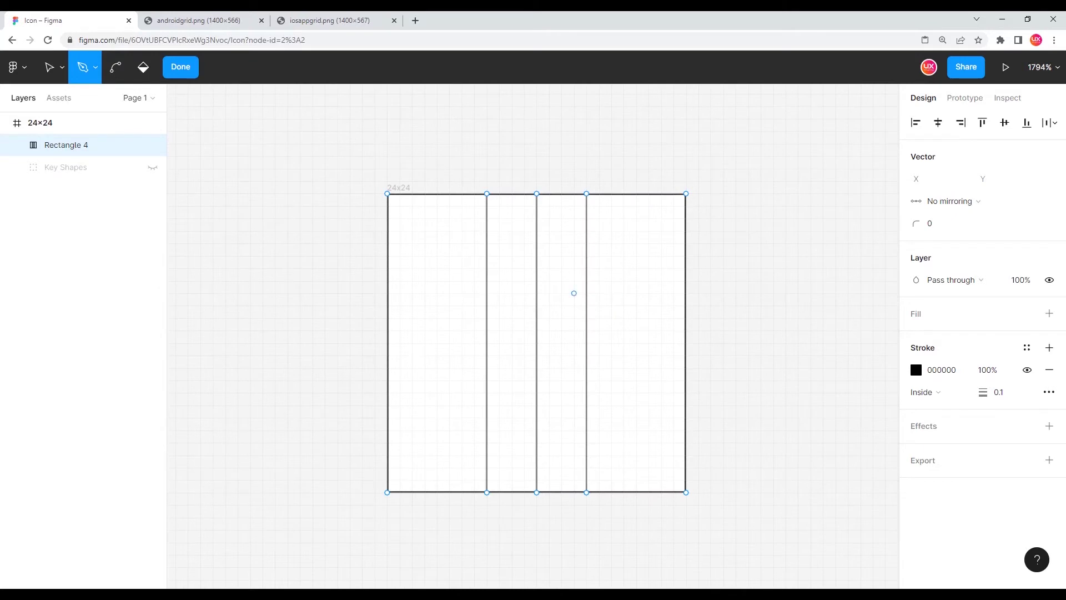
pyautogui.scroll(2, 399, 261)
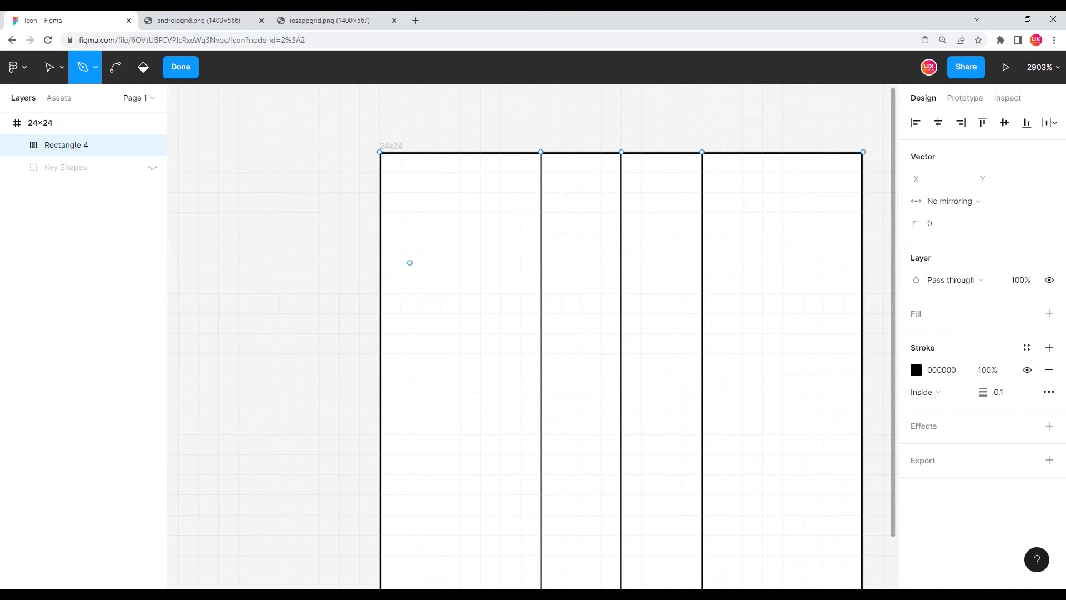
pyautogui.click(379, 313)
pyautogui.moveTo(380, 313); pyautogui.dragTo(266, 299)
pyautogui.click(749, 298)
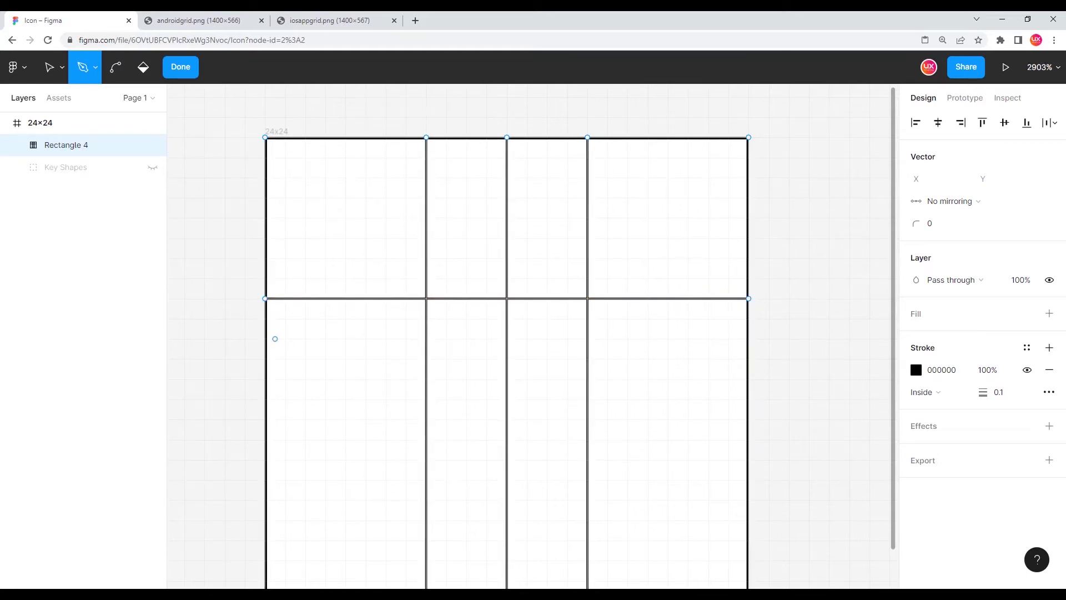
# - Draw two more full-width horizontal lines across the rectangle at Y 12 and Y 16
pyautogui.click(265, 379)
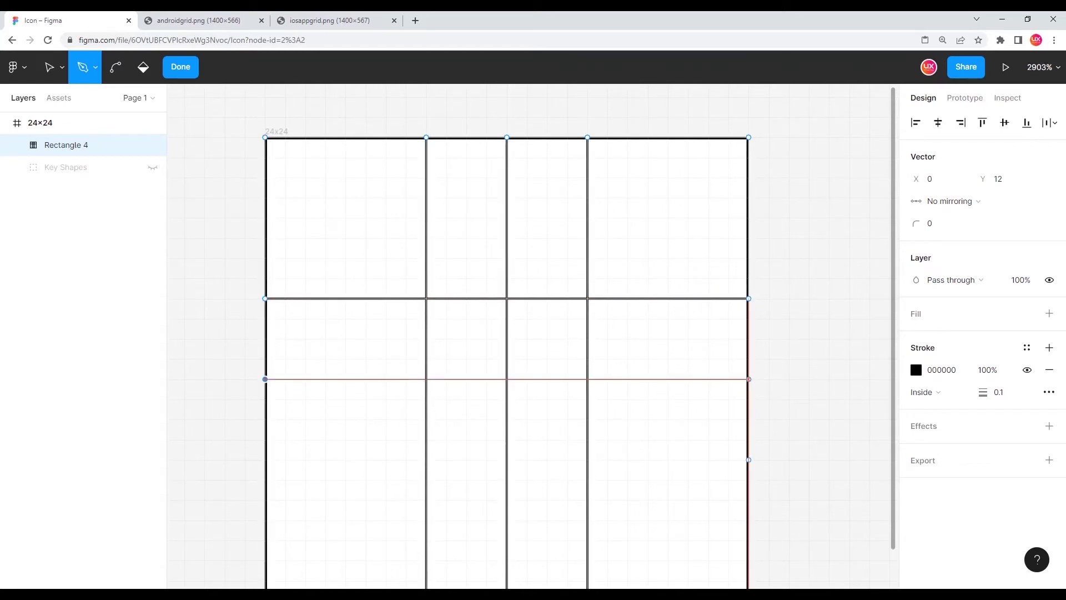
pyautogui.click(748, 378)
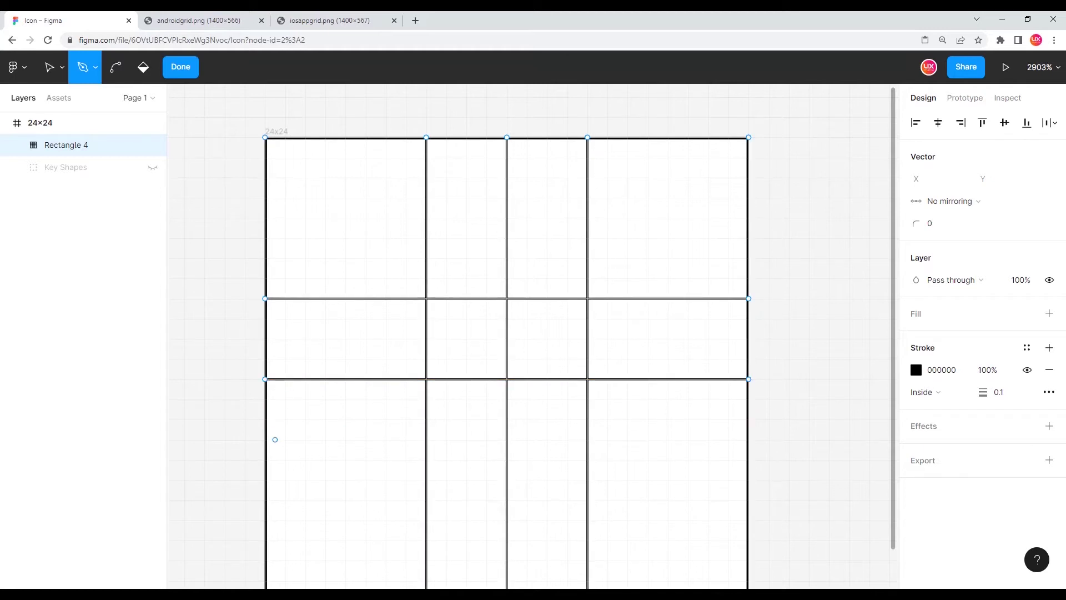
pyautogui.click(265, 459)
pyautogui.click(748, 459)
# - Draw both corner-to-corner diagonals across the rectangle and finish editing the vector
pyautogui.scroll(-2, 559, 281)
pyautogui.scroll(-5, 528, 303)
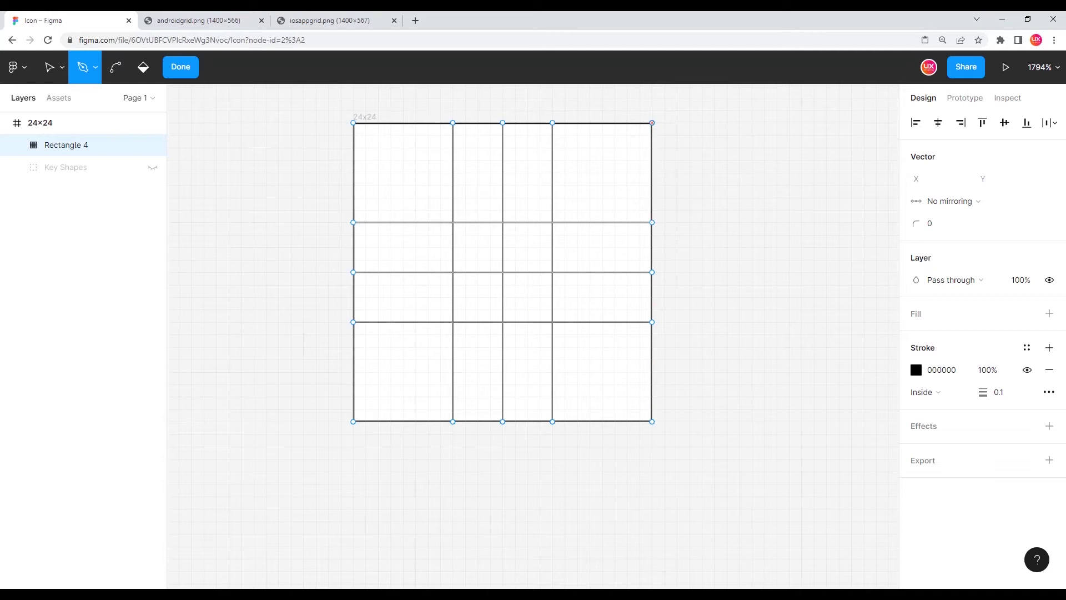
pyautogui.click(652, 122)
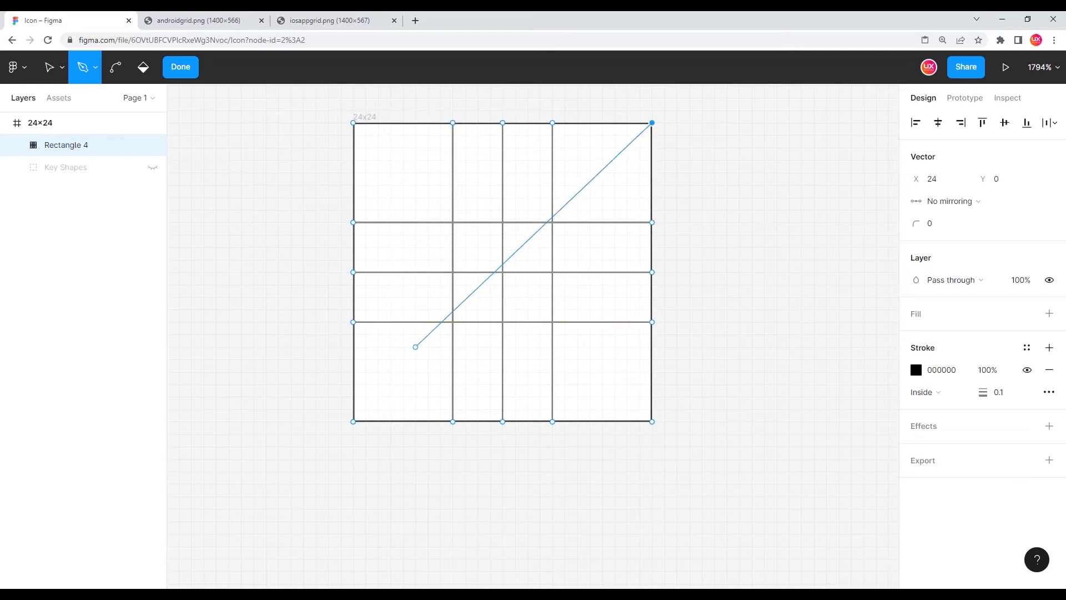
pyautogui.click(354, 421)
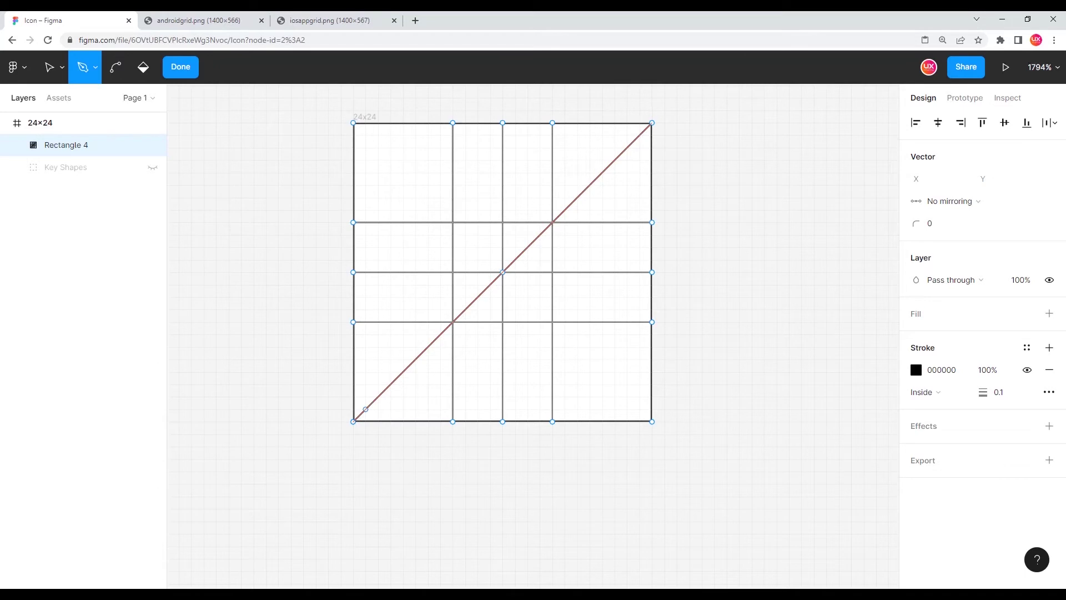
pyautogui.click(354, 122)
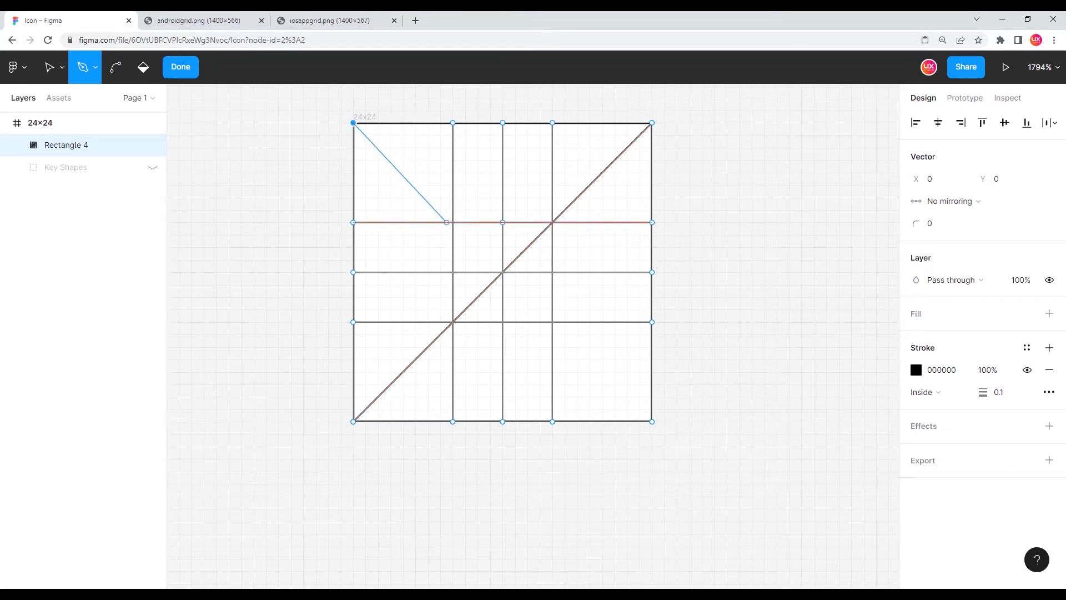
pyautogui.click(652, 421)
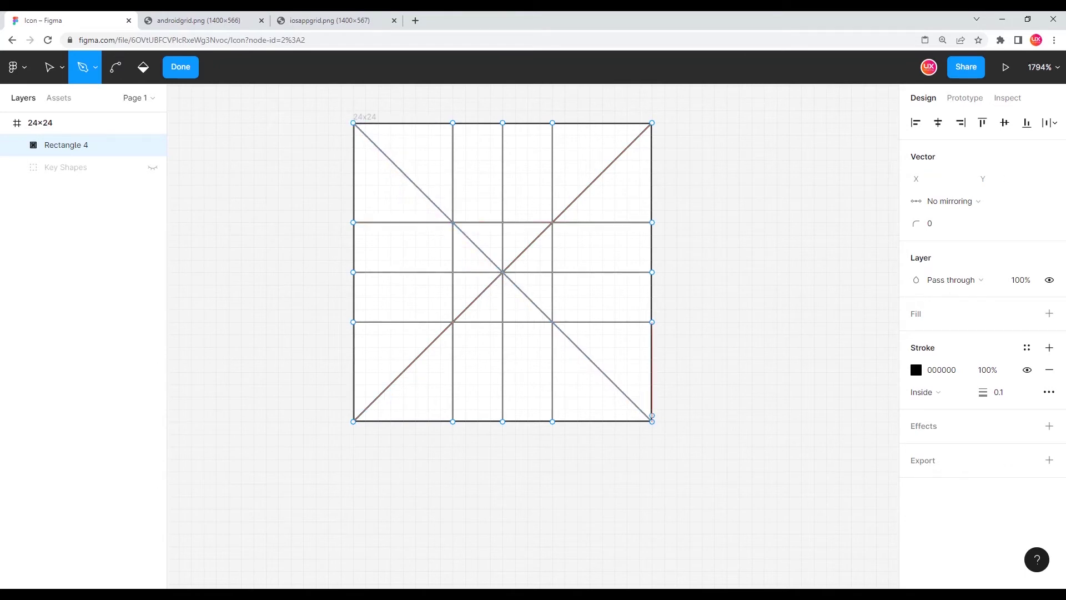
pyautogui.press('ctrl')
pyautogui.scroll(3, 551, 198)
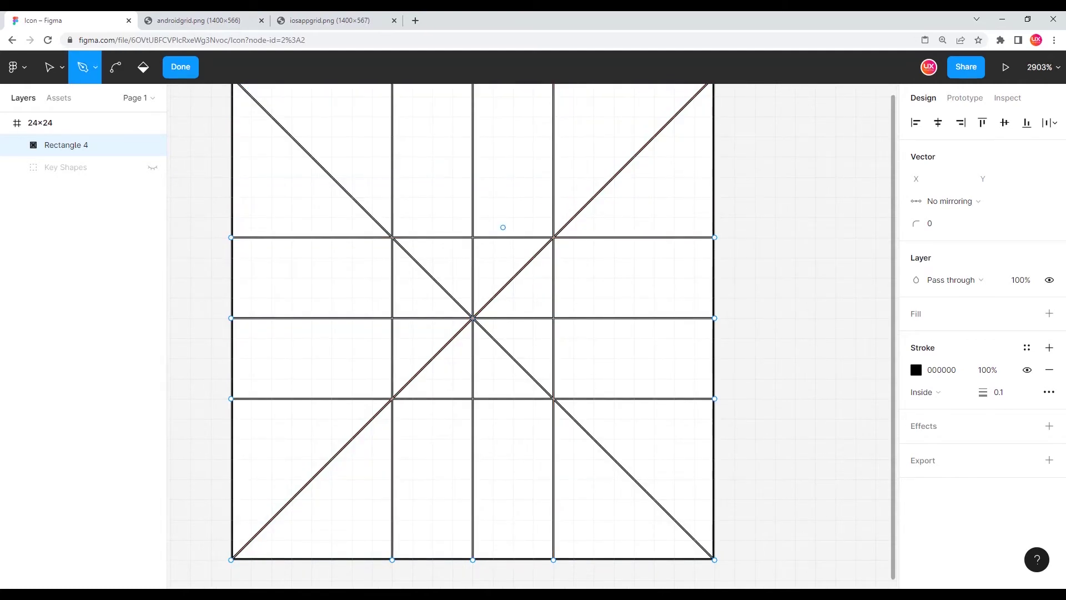
pyautogui.press('Escape')
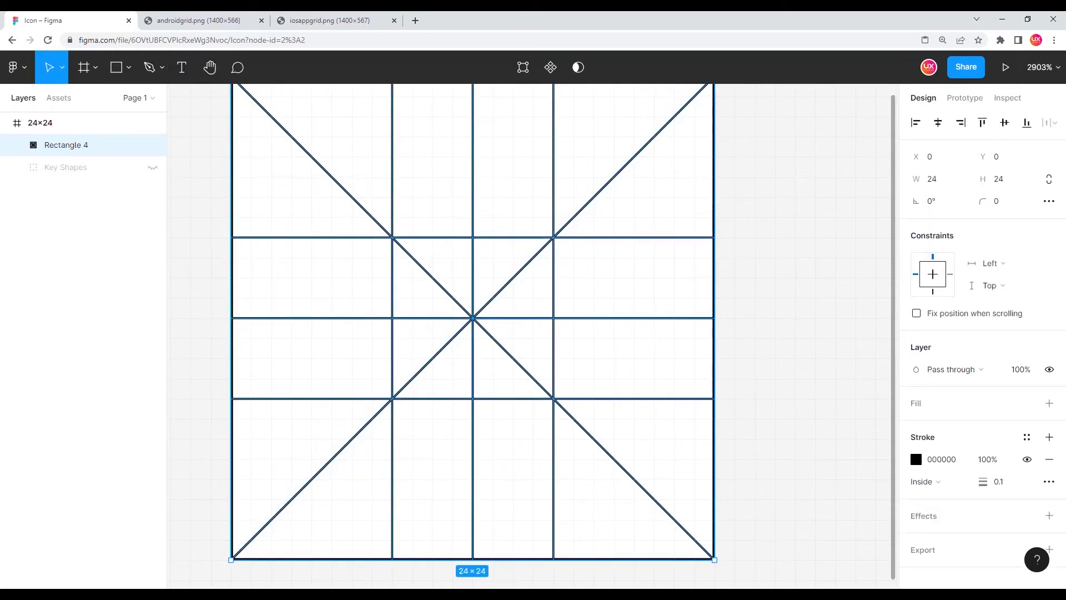
pyautogui.scroll(-3, 528, 251)
pyautogui.press('Escape')
pyautogui.click(66, 145)
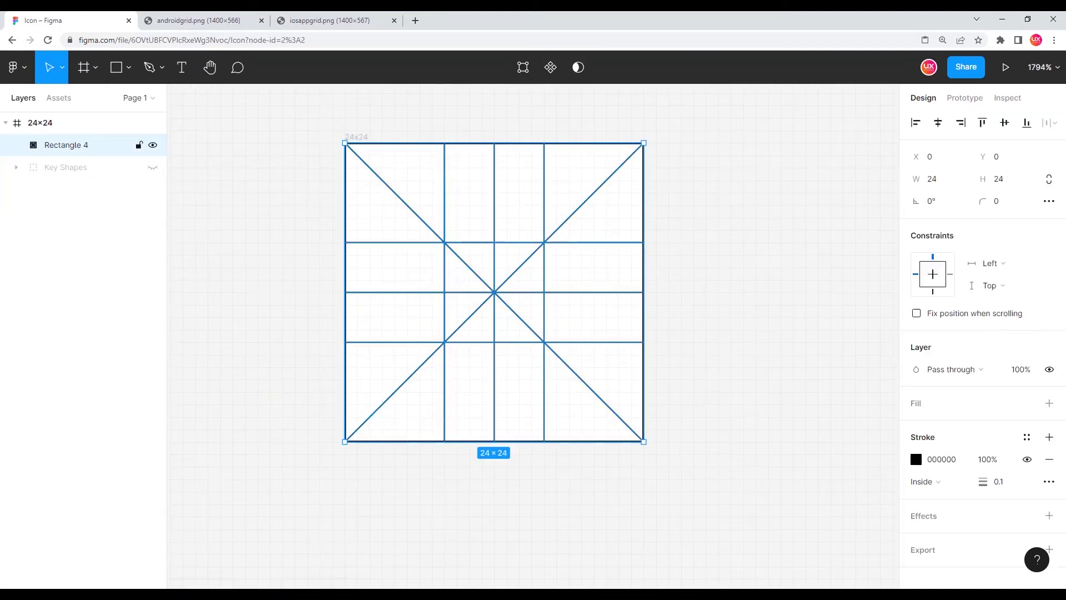
pyautogui.moveTo(494, 292)
pyautogui.mouseDown()
pyautogui.moveTo(469, 329)
pyautogui.moveTo(482, 305)
pyautogui.mouseUp()
pyautogui.hotkey('ctrl', 'z')
pyautogui.press('Escape')
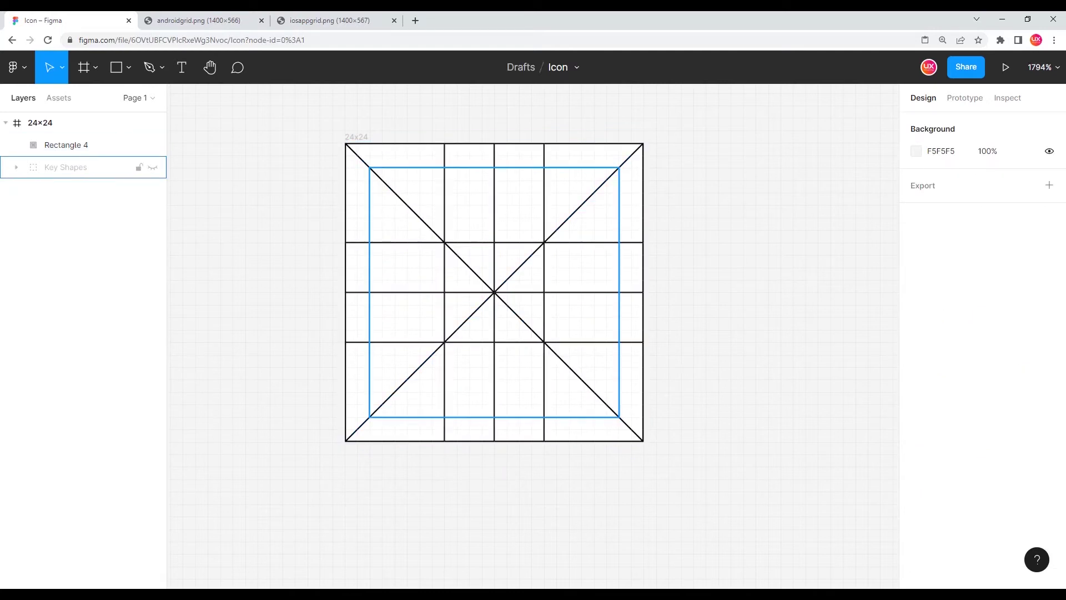
# - Show the hidden Key Shapes group in the 24x24 frame
pyautogui.click(152, 167)
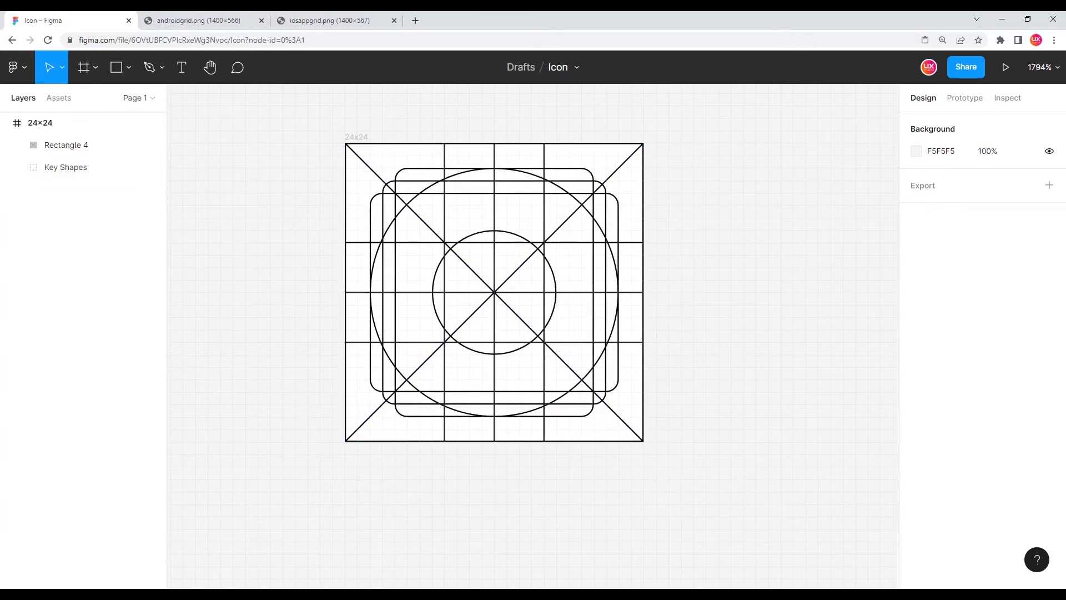
pyautogui.scroll(1, 494, 298)
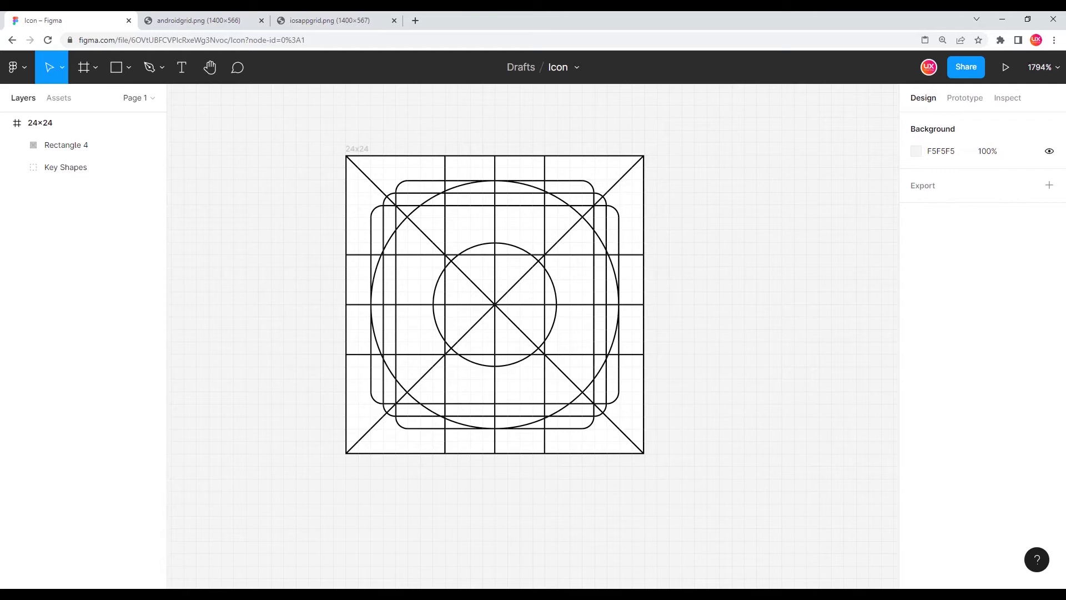
# - Select the whole 24x24 frame with its guide shapes and group it
pyautogui.scroll(-2, 700, 353)
pyautogui.moveTo(633, 333); pyautogui.dragTo(469, 298)
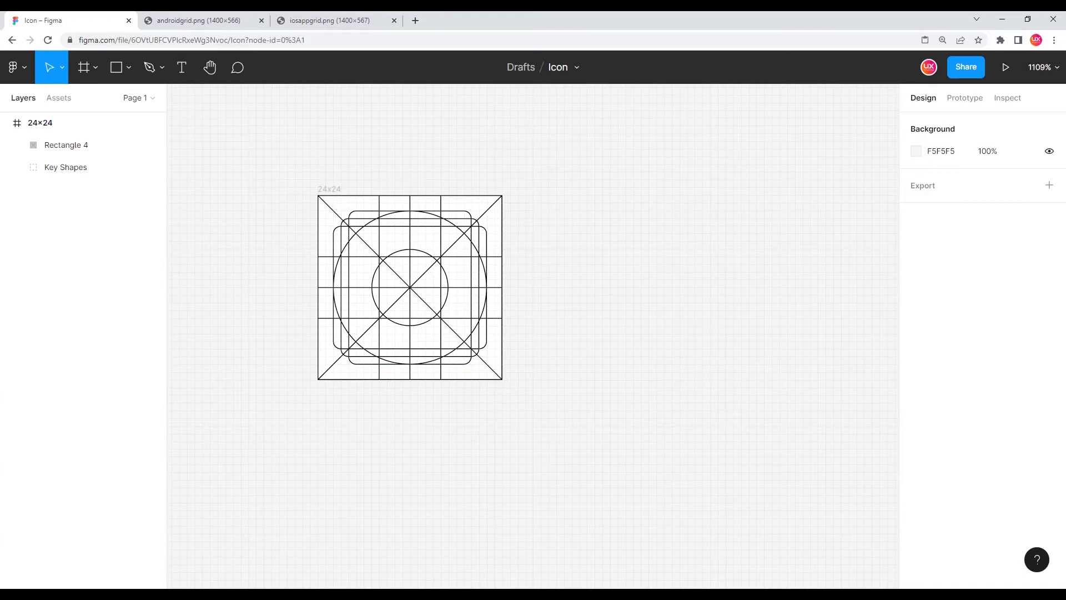
pyautogui.moveTo(302, 164); pyautogui.dragTo(508, 384)
pyautogui.hotkey('ctrl', 'g')
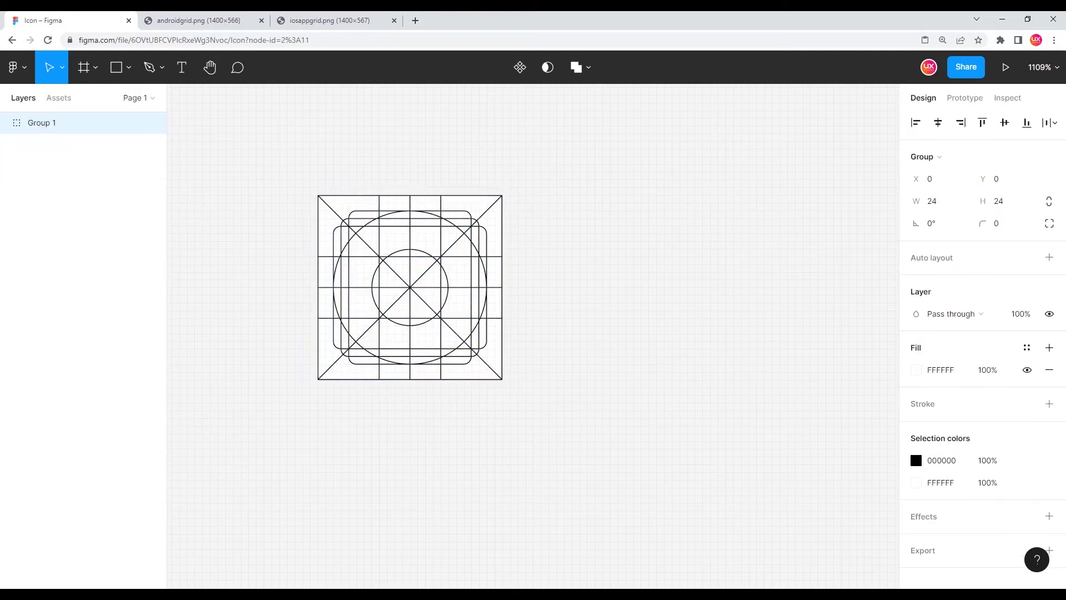
# - Rename the group holding the 24x24 frame as Grid
pyautogui.hotkey('ctrl', 'r')
pyautogui.write('Grid')
pyautogui.press('Return')
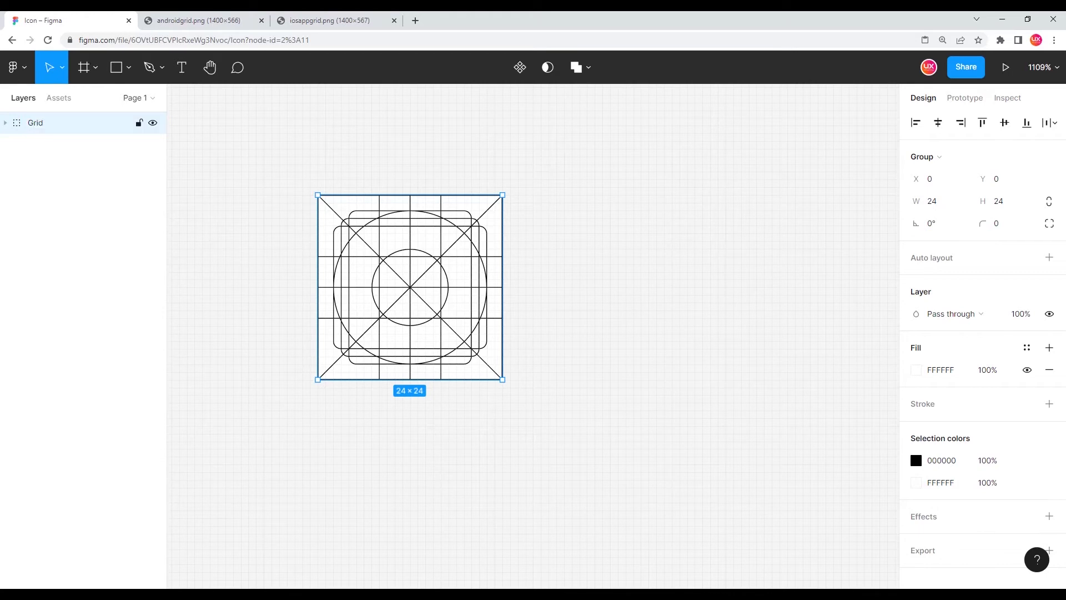
pyautogui.click(5, 123)
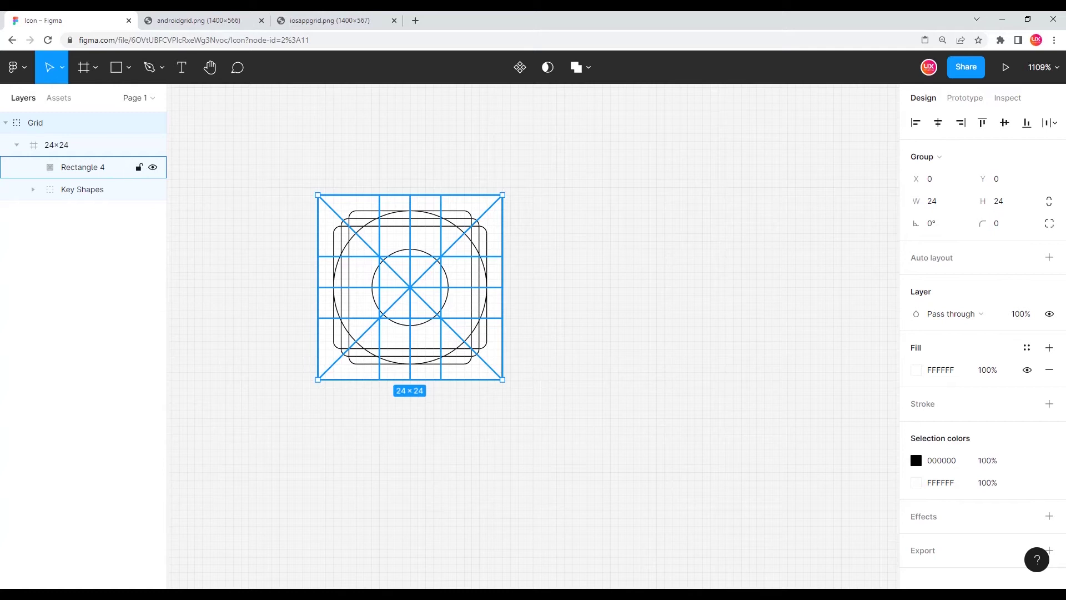
pyautogui.click(17, 145)
pyautogui.click(5, 122)
pyautogui.press('Escape')
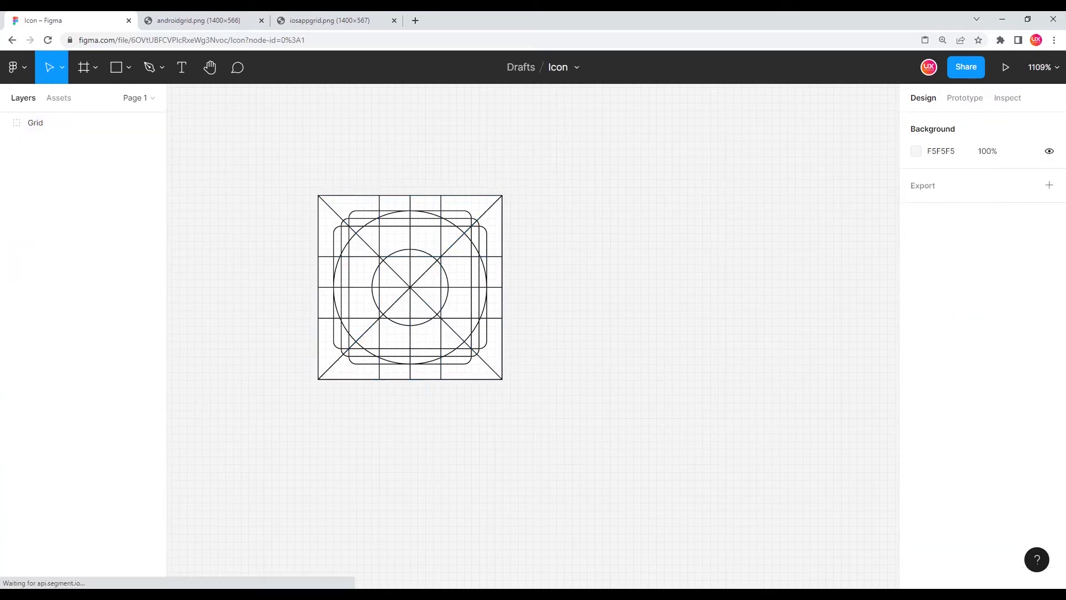
# - Reduce the stroke opacity of the guide-line rectangle and the Key Shapes group to 20%
pyautogui.click(55, 123)
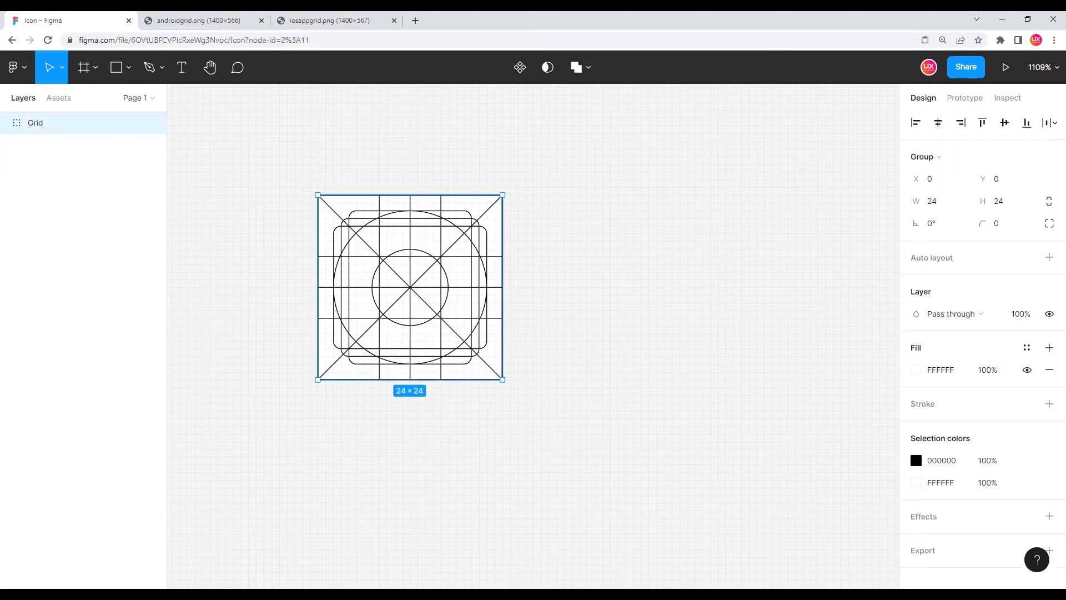
pyautogui.moveTo(410, 287); pyautogui.dragTo(429, 293)
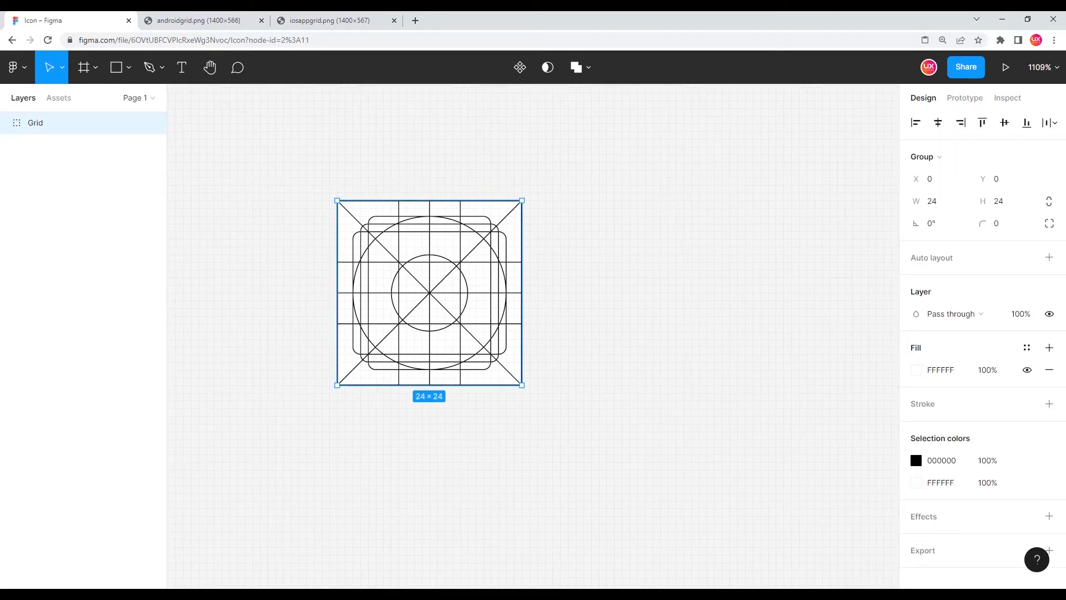
pyautogui.hotkey('ctrl', 'alt', 'g')
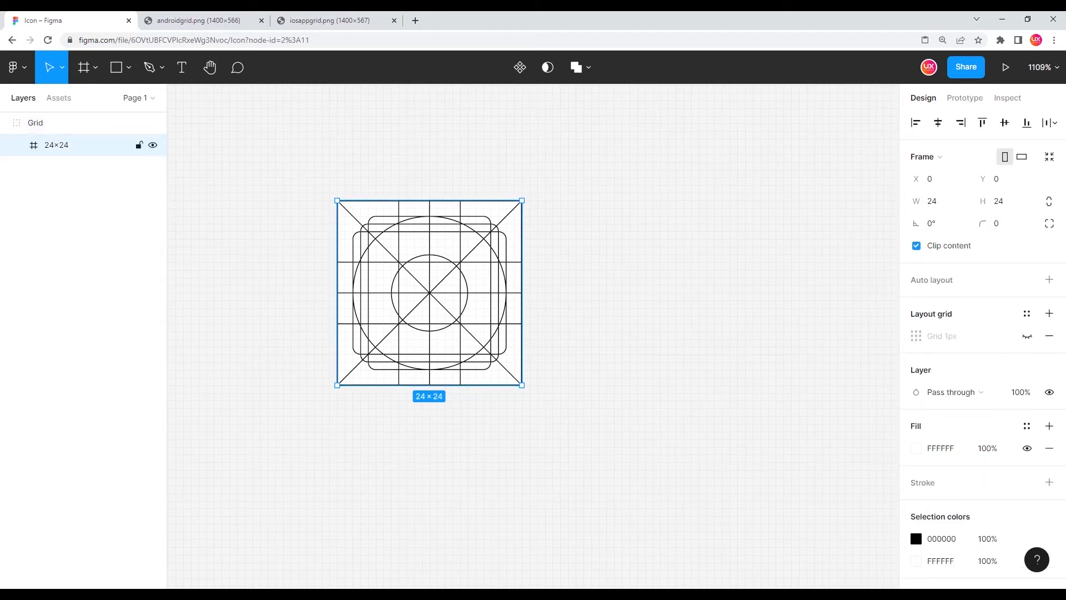
pyautogui.click(17, 144)
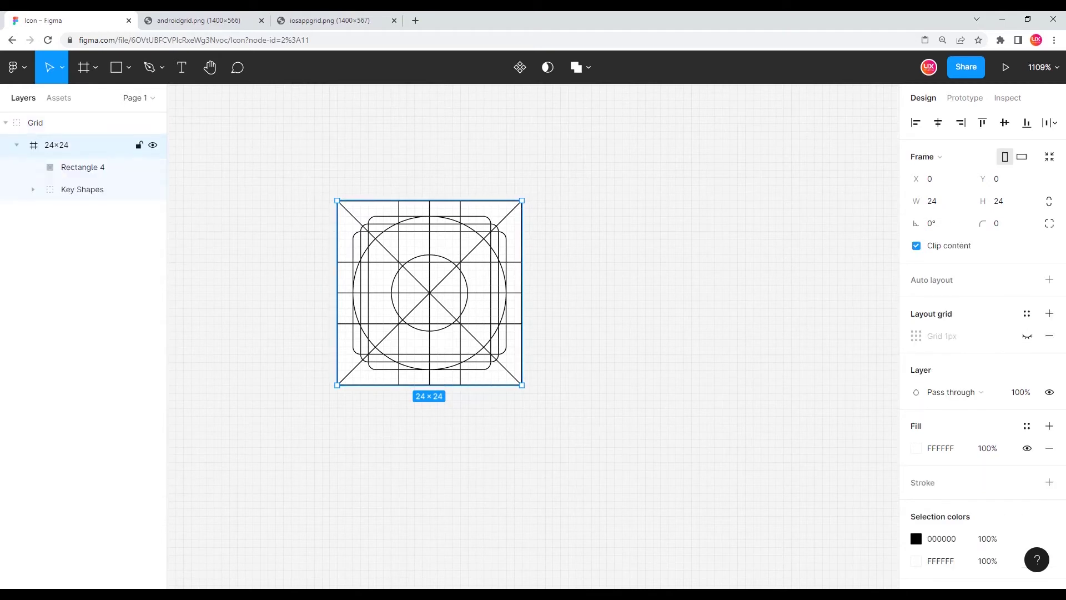
pyautogui.click(82, 168)
pyautogui.keyDown('shift'); pyautogui.click(83, 190); pyautogui.keyUp('shift')
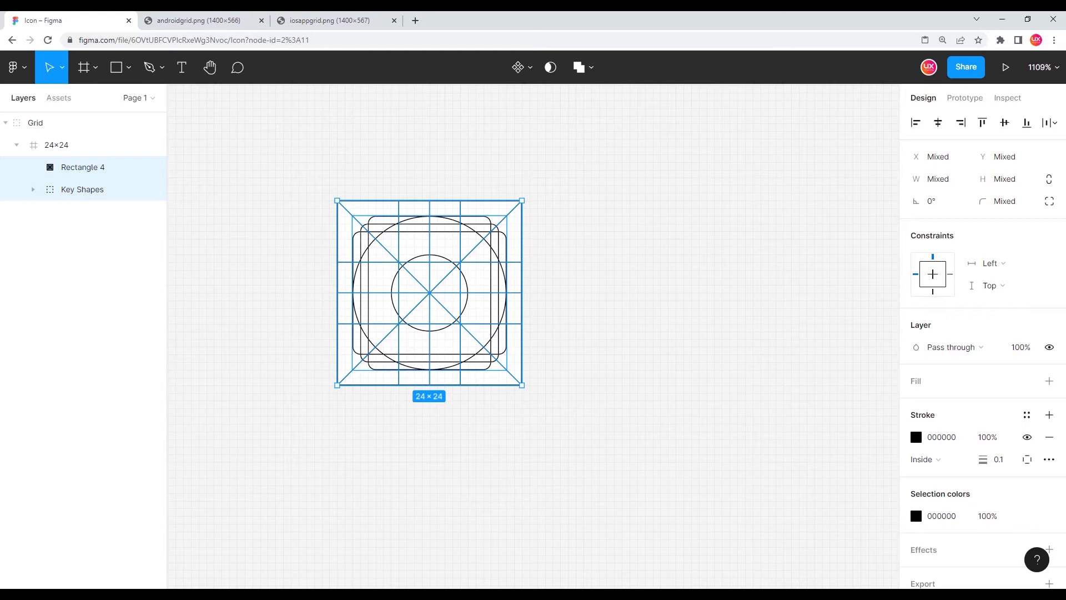
pyautogui.click(988, 437)
pyautogui.write('20')
pyautogui.press('Return')
pyautogui.press('Escape')
pyautogui.moveTo(429, 293); pyautogui.dragTo(485, 305)
pyautogui.scroll(5, 549, 339)
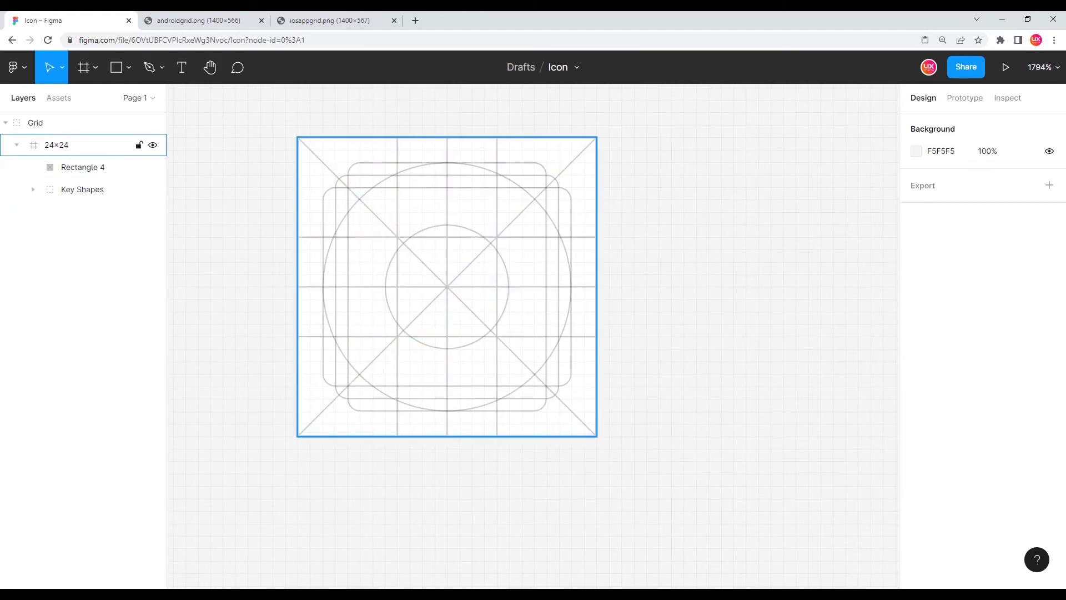
# - Collapse the 24x24 frame and the Grid group in the layer list and clear the selection
pyautogui.click(17, 145)
pyautogui.moveTo(447, 286); pyautogui.dragTo(471, 316)
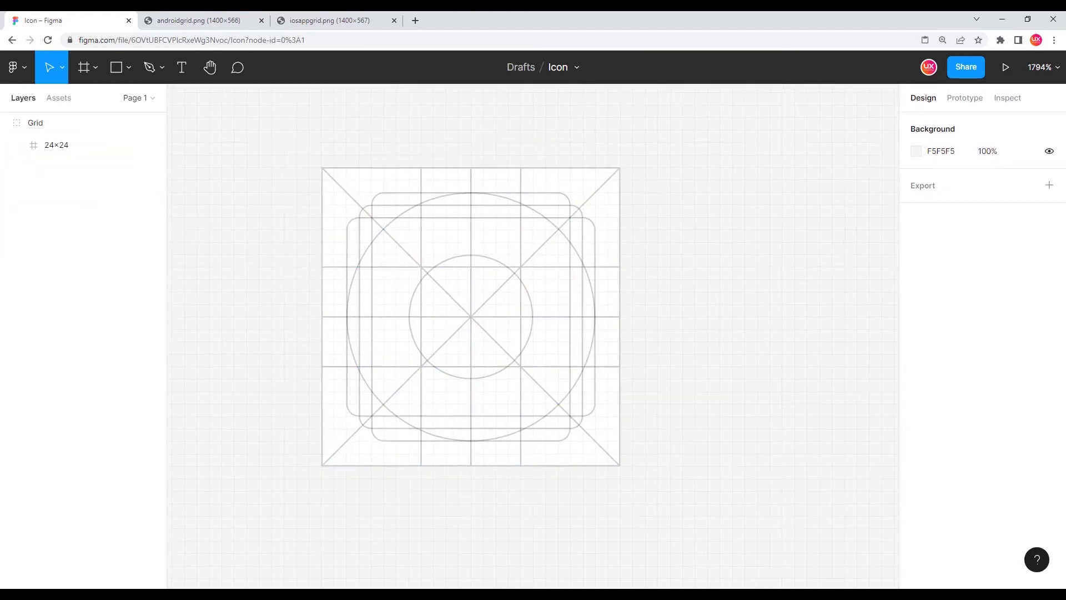
pyautogui.click(5, 123)
pyautogui.click(35, 123)
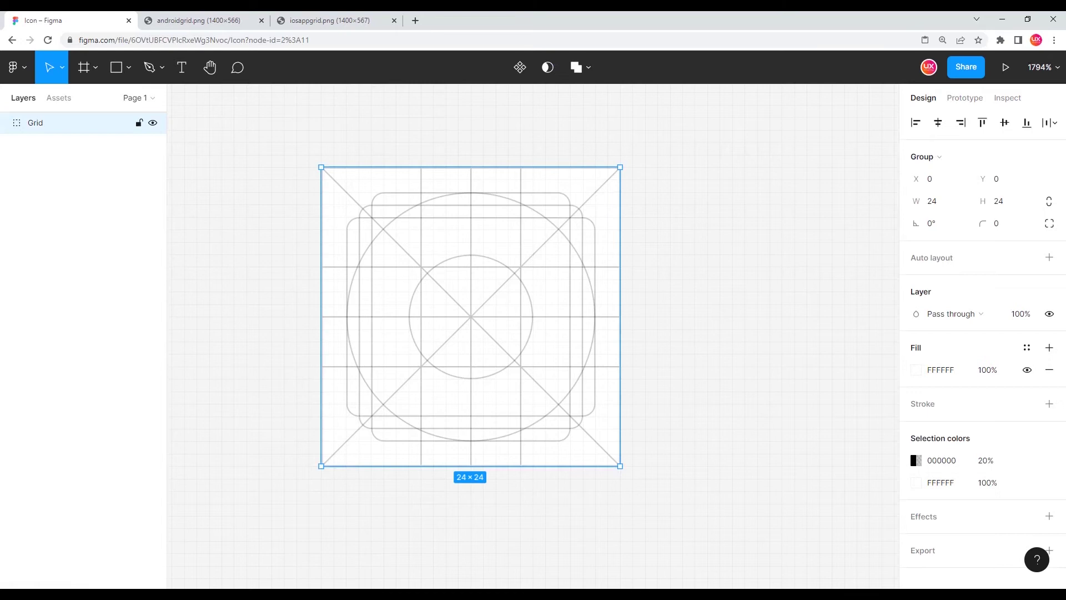
pyautogui.press('Escape')
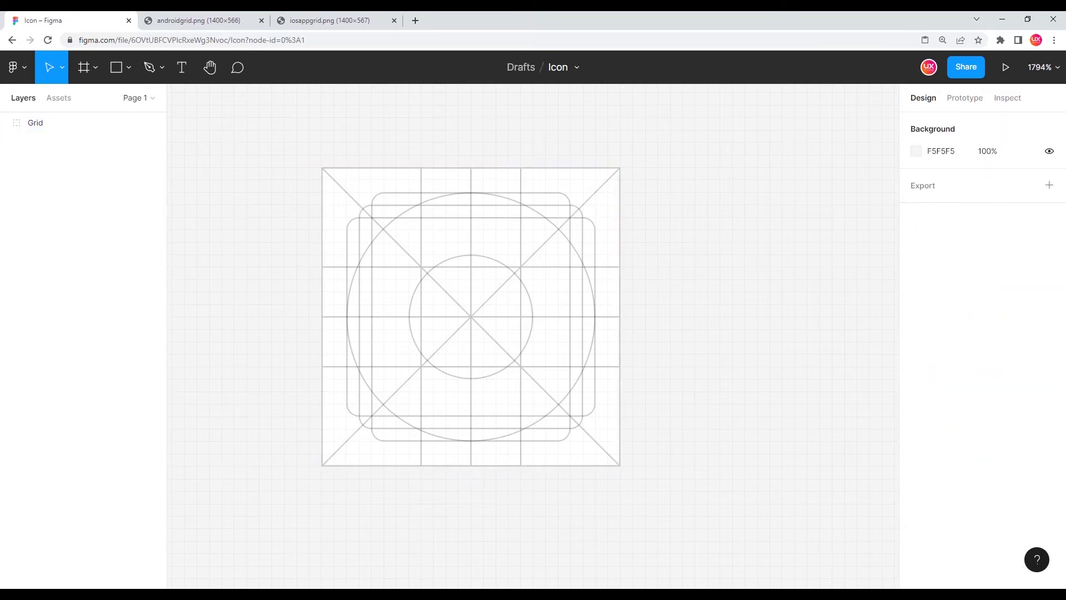
# - Draw a rectangle 16 wide at X 4, Y 8, extending down to the lower edge of the tall key shape
pyautogui.moveTo(471, 316); pyautogui.dragTo(490, 344)
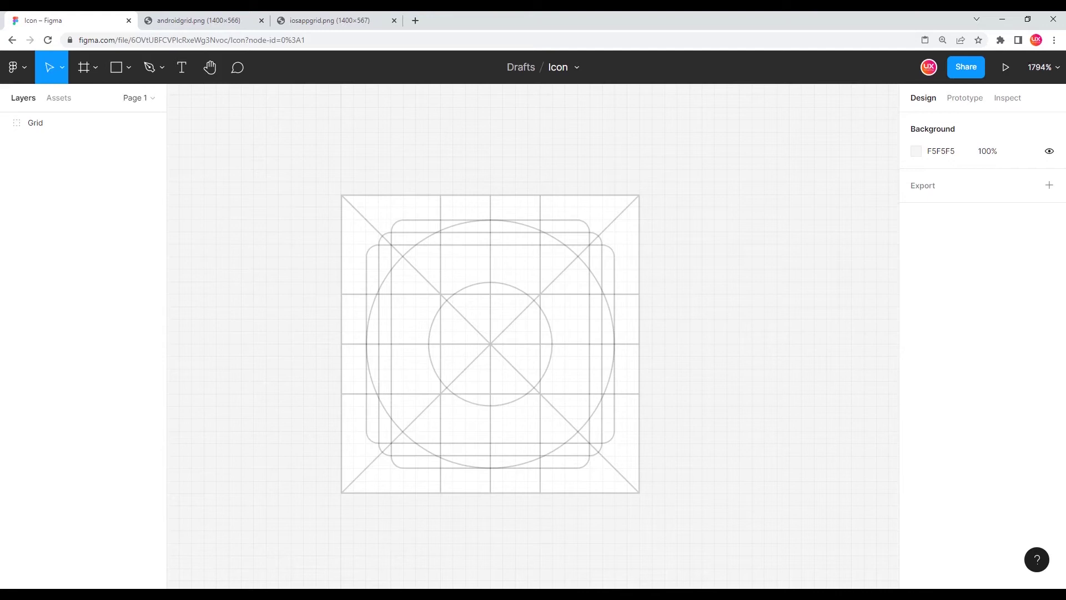
pyautogui.moveTo(490, 344); pyautogui.dragTo(463, 310)
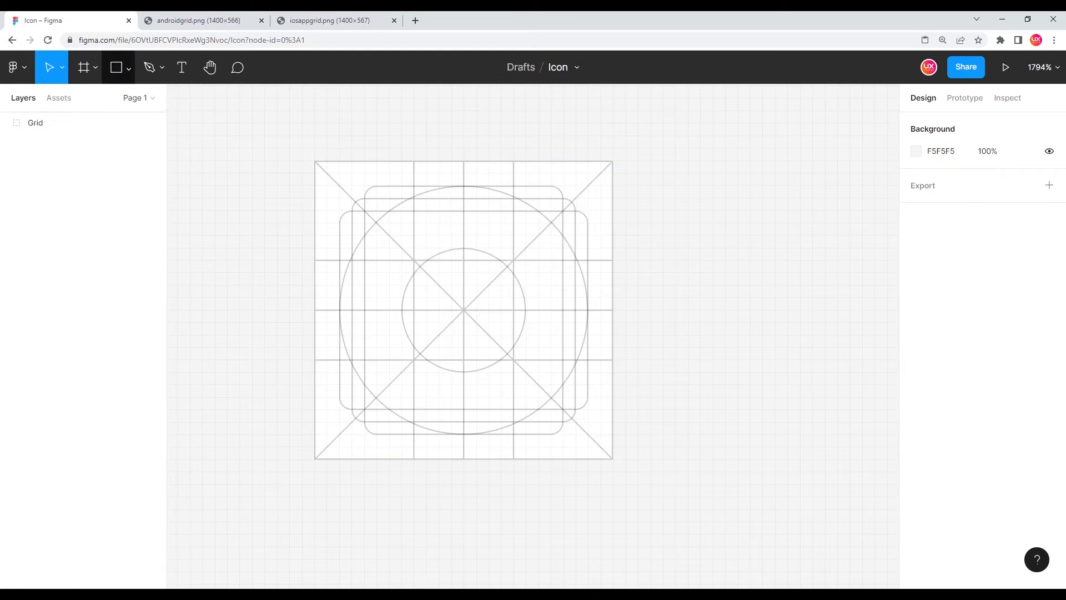
pyautogui.click(116, 68)
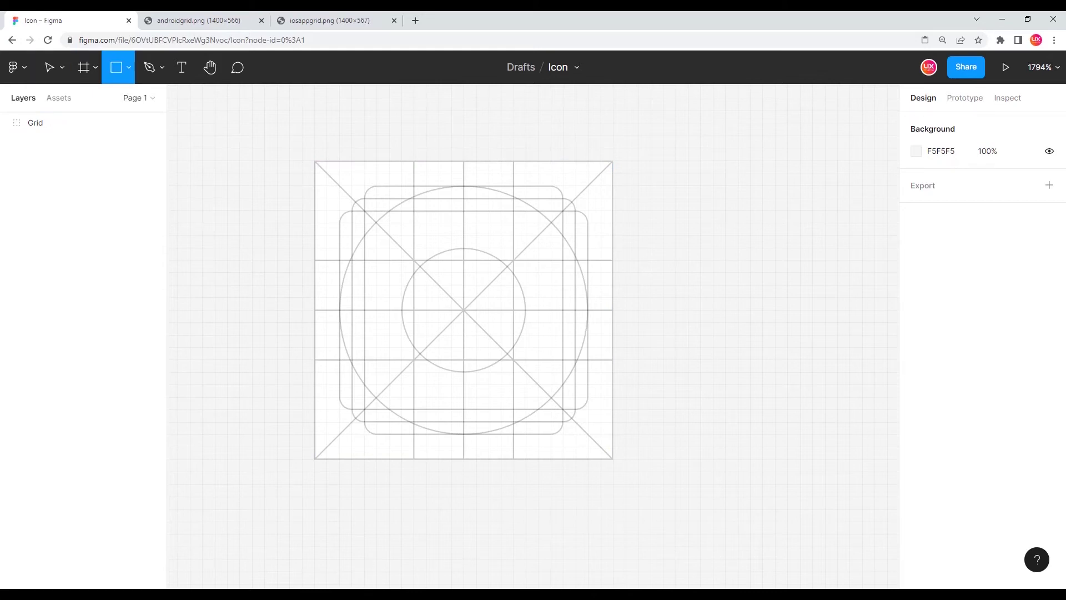
pyautogui.moveTo(364, 260)
pyautogui.mouseDown()
pyautogui.moveTo(464, 409)
pyautogui.moveTo(438, 334)
pyautogui.moveTo(389, 272)
pyautogui.mouseUp()
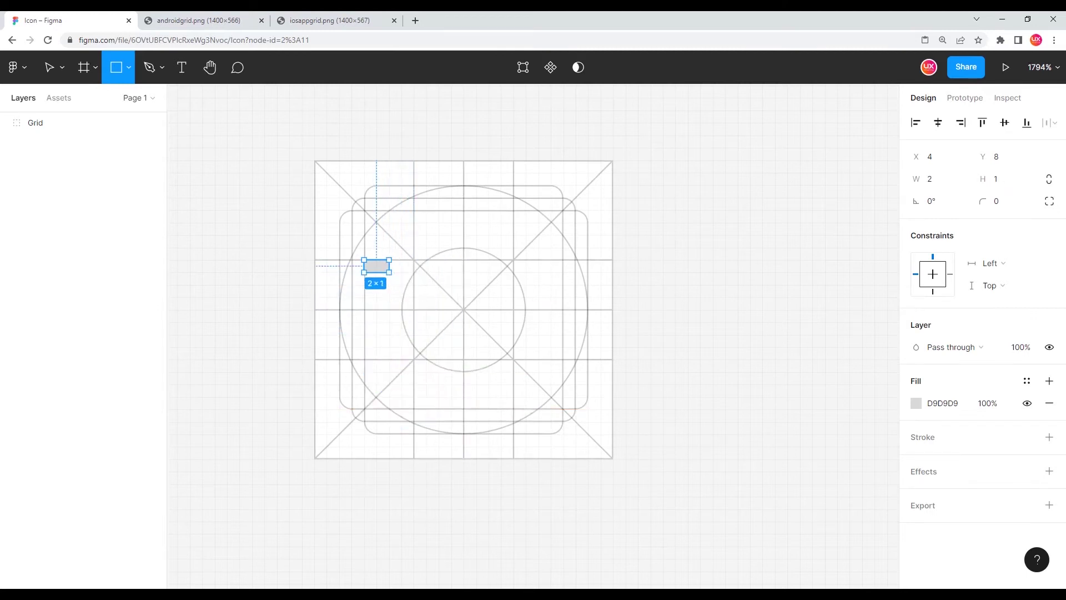
pyautogui.moveTo(388, 273)
pyautogui.mouseDown()
pyautogui.moveTo(427, 322)
pyautogui.moveTo(563, 434)
pyautogui.mouseUp()
pyautogui.click(649, 377)
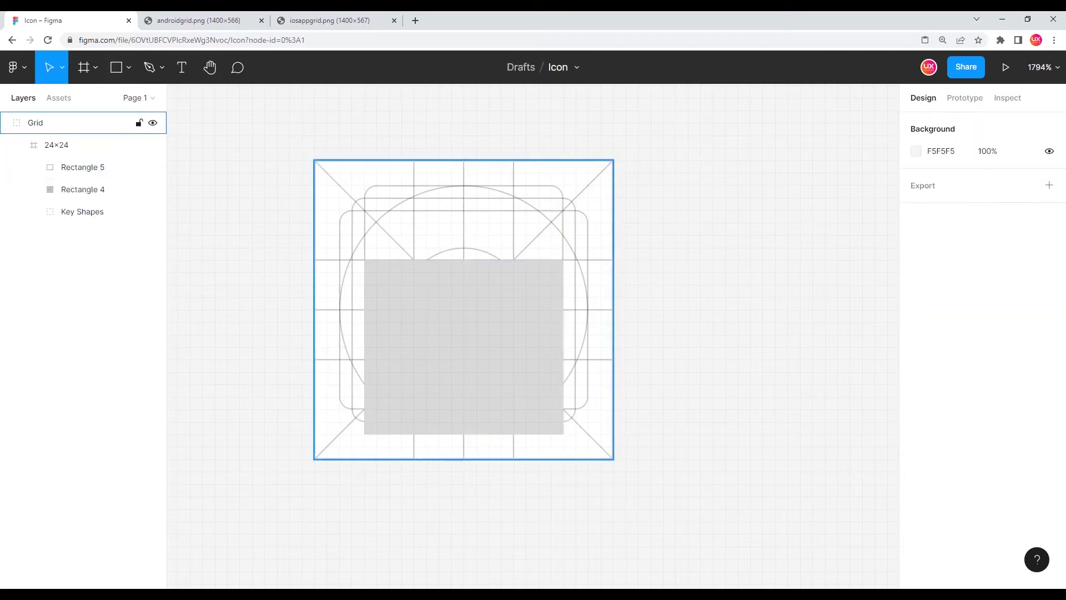
# - Lower the upper edge of the large grey rectangle to Y 9 so it measures 16 × 13
pyautogui.scroll(5, 478, 365)
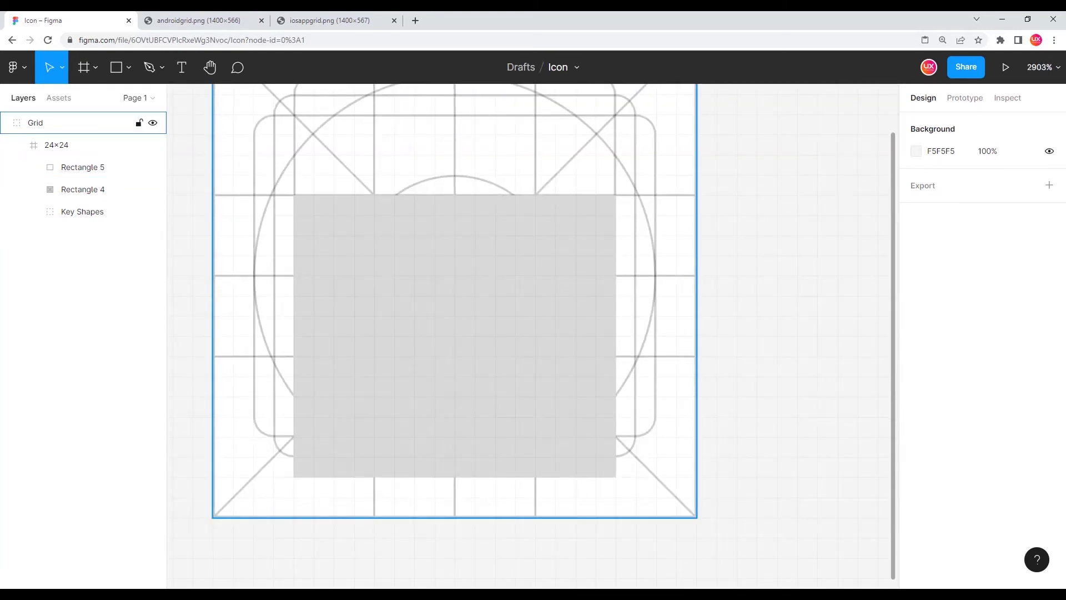
pyautogui.scroll(1, 478, 365)
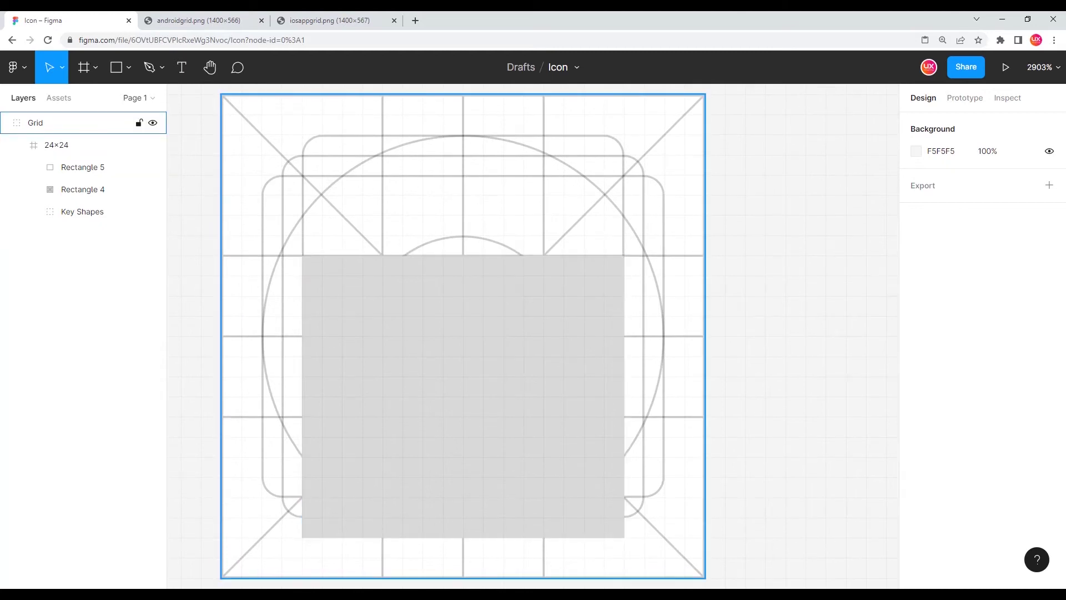
pyautogui.click(478, 365)
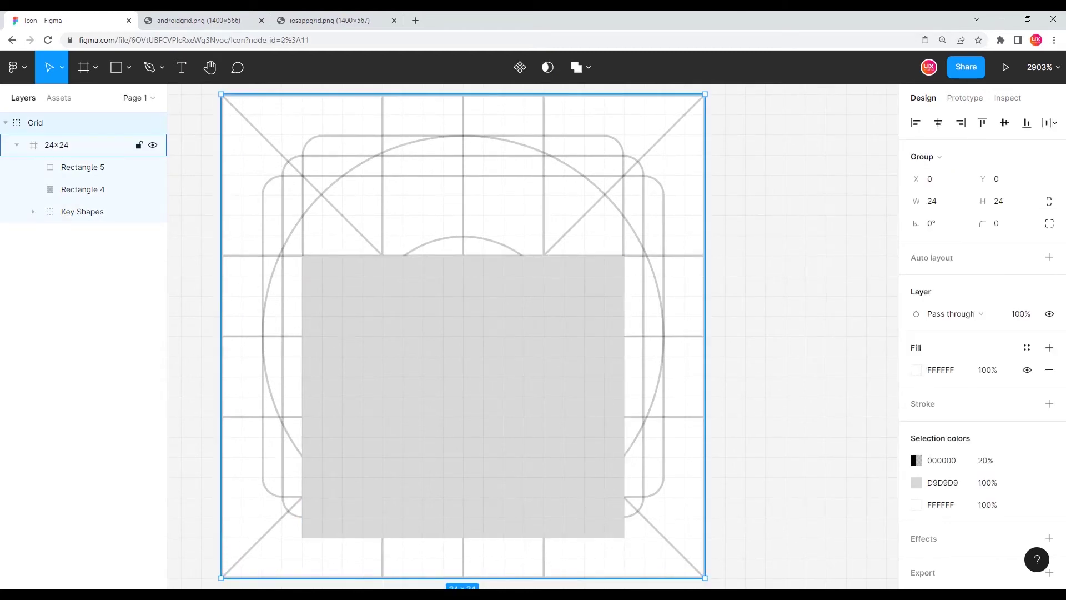
pyautogui.click(83, 168)
pyautogui.moveTo(463, 255); pyautogui.dragTo(464, 275)
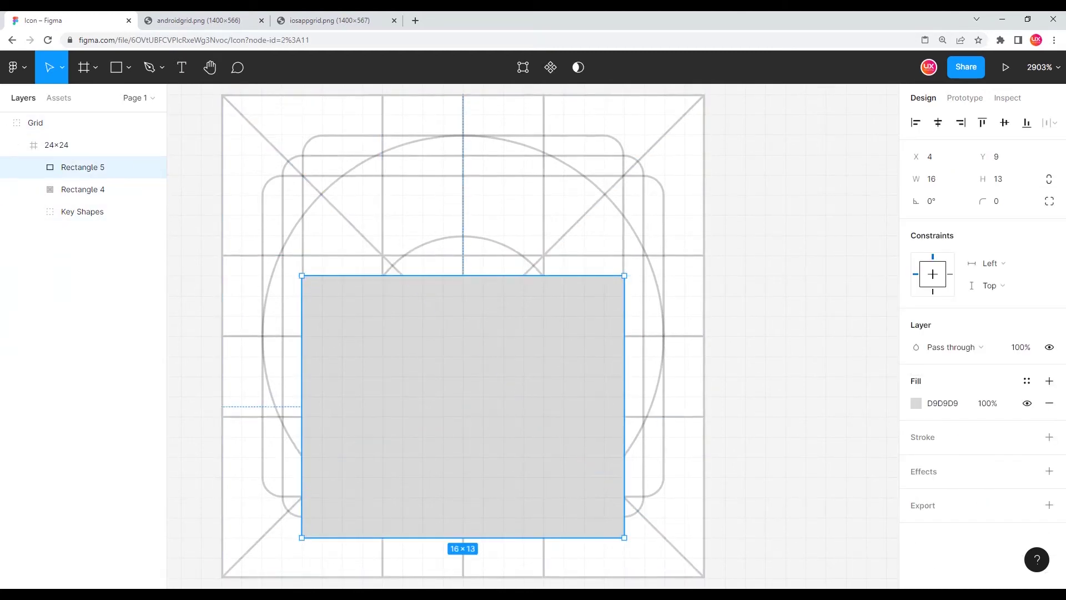
# - Draw an 8 × 7 rectangle at X 8, Y 2, centered directly above the large rectangle
pyautogui.press('r')
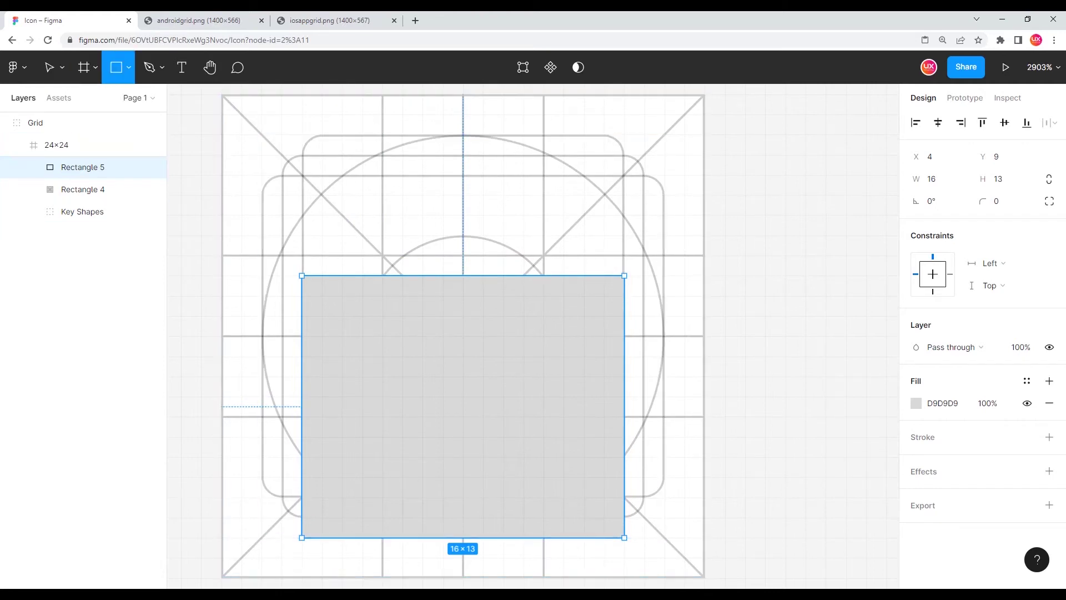
pyautogui.moveTo(383, 134); pyautogui.dragTo(543, 276)
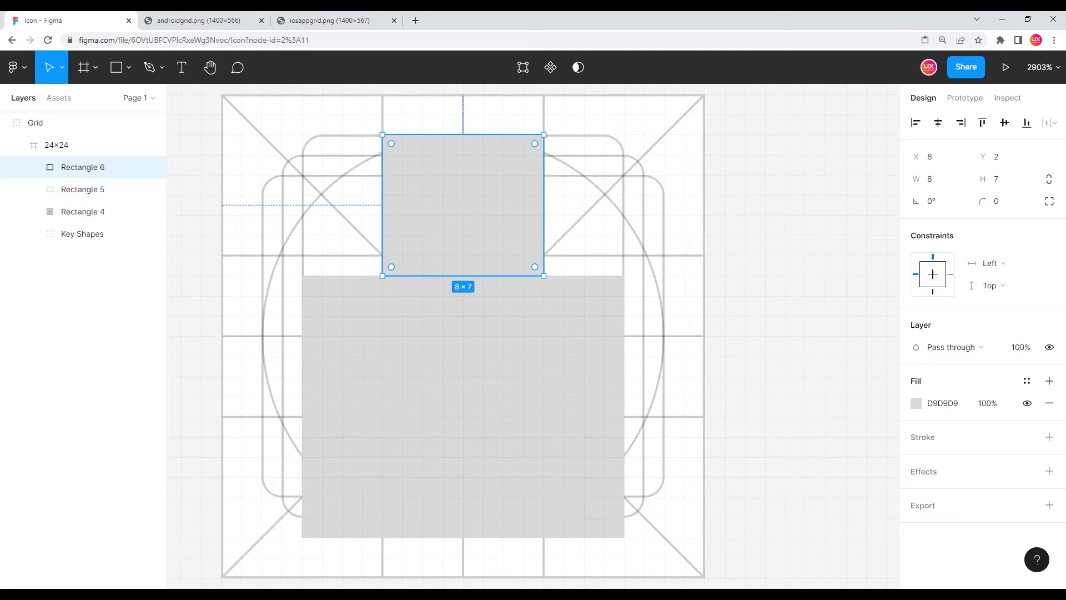
# - Select the Key Shapes group and examine how the two grey rectangles fit the keyline edges
pyautogui.click(82, 233)
pyautogui.scroll(1, 453, 333)
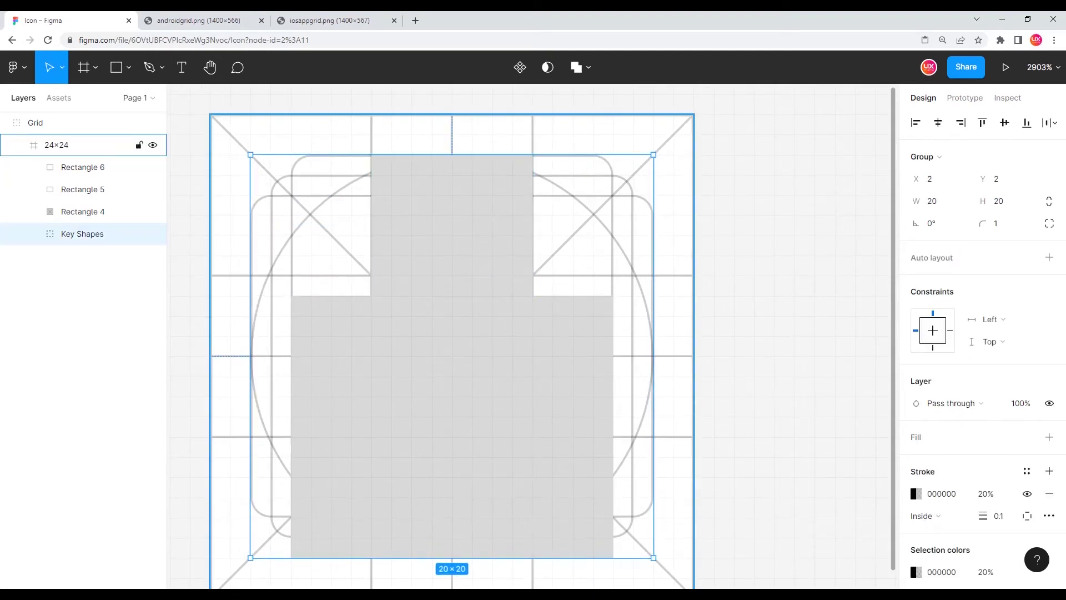
pyautogui.scroll(3, 423, 114)
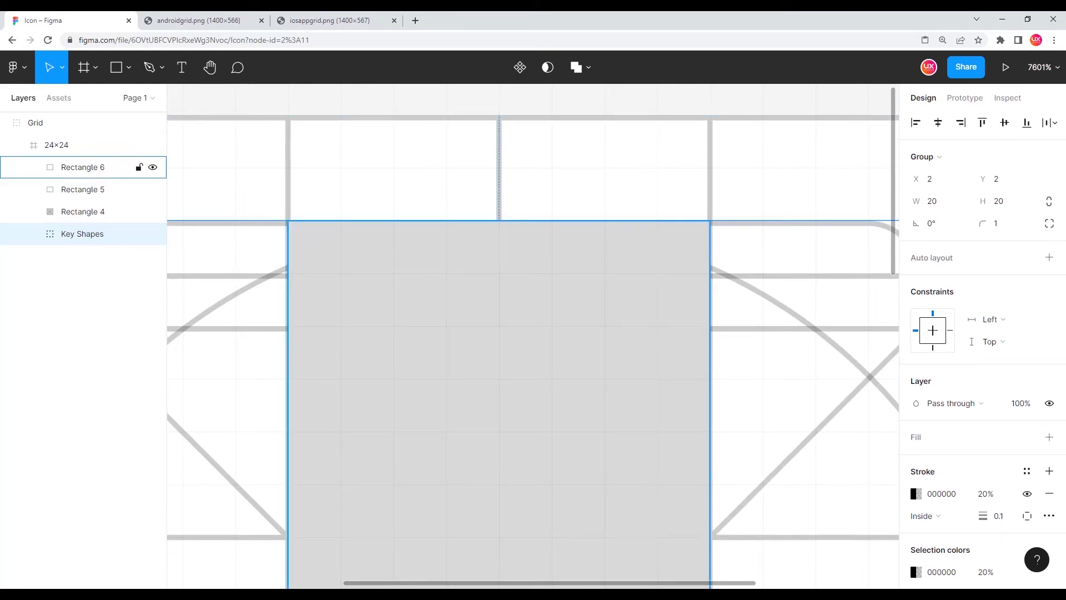
pyautogui.scroll(-3, 437, 245)
pyautogui.scroll(-4, 437, 245)
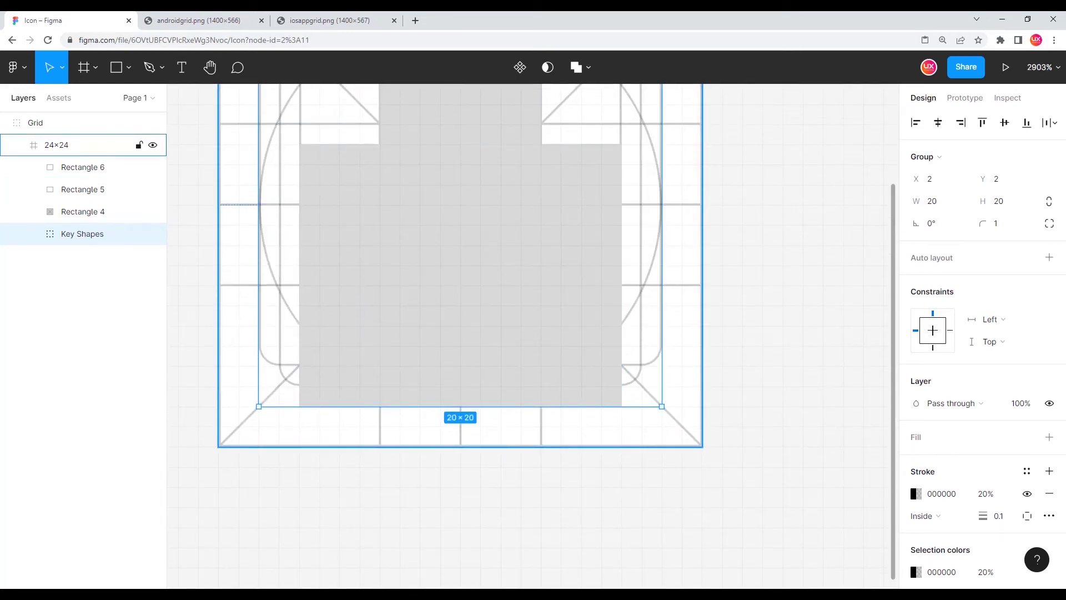
pyautogui.scroll(3, 452, 433)
pyautogui.scroll(-3, 426, 453)
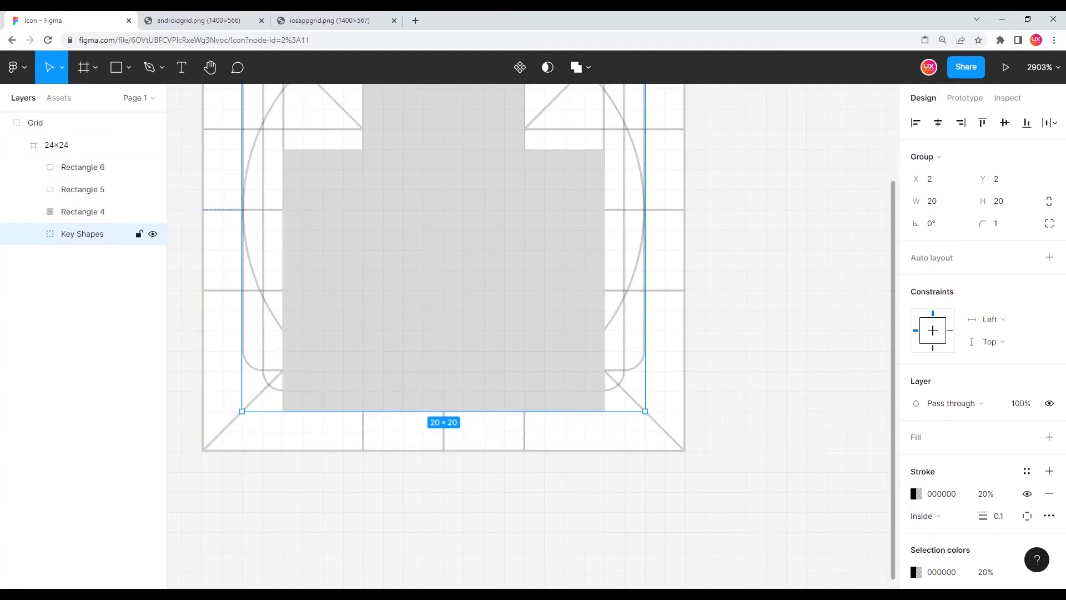
pyautogui.scroll(2, 439, 292)
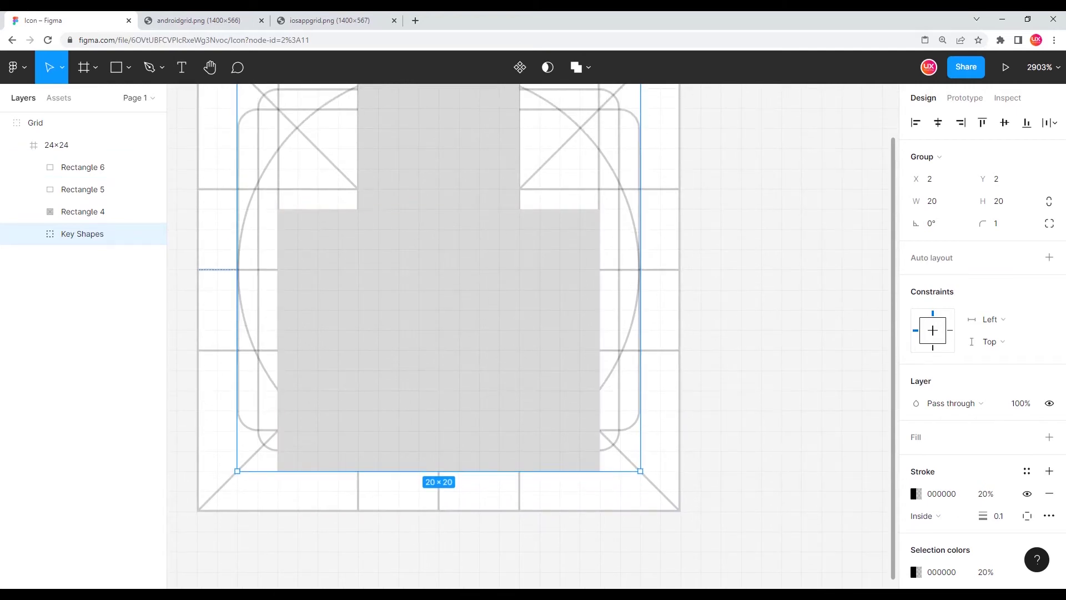
pyautogui.moveTo(439, 250); pyautogui.dragTo(441, 273)
# - Round the two upper corners of the small rectangle with a radius of 3 and finish vector editing
pyautogui.click(443, 194)
pyautogui.scroll(-1, 444, 277)
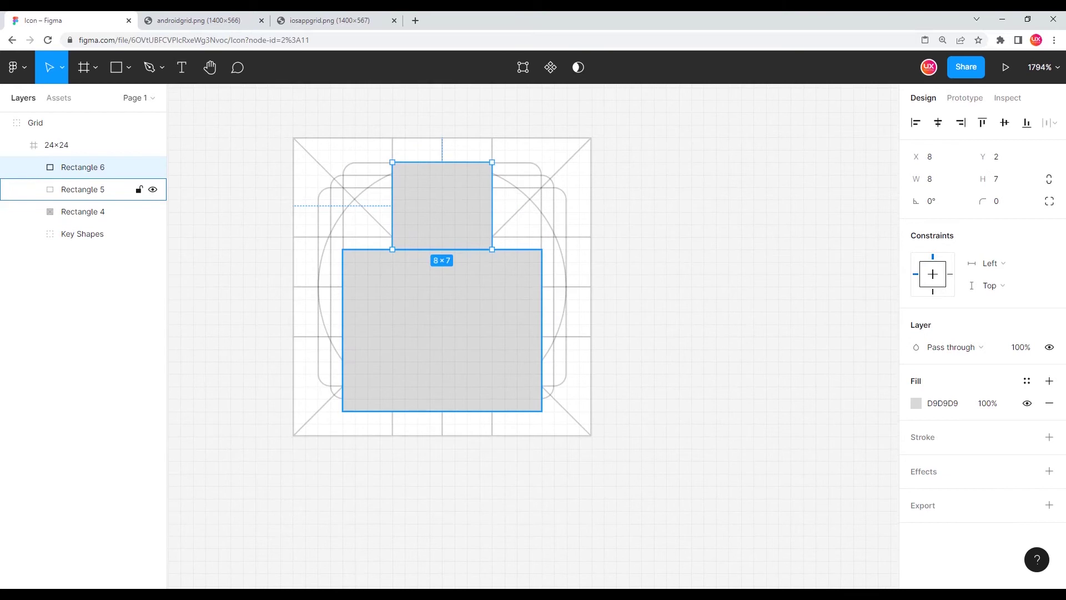
pyautogui.press('Return')
pyautogui.moveTo(383, 146); pyautogui.dragTo(509, 176)
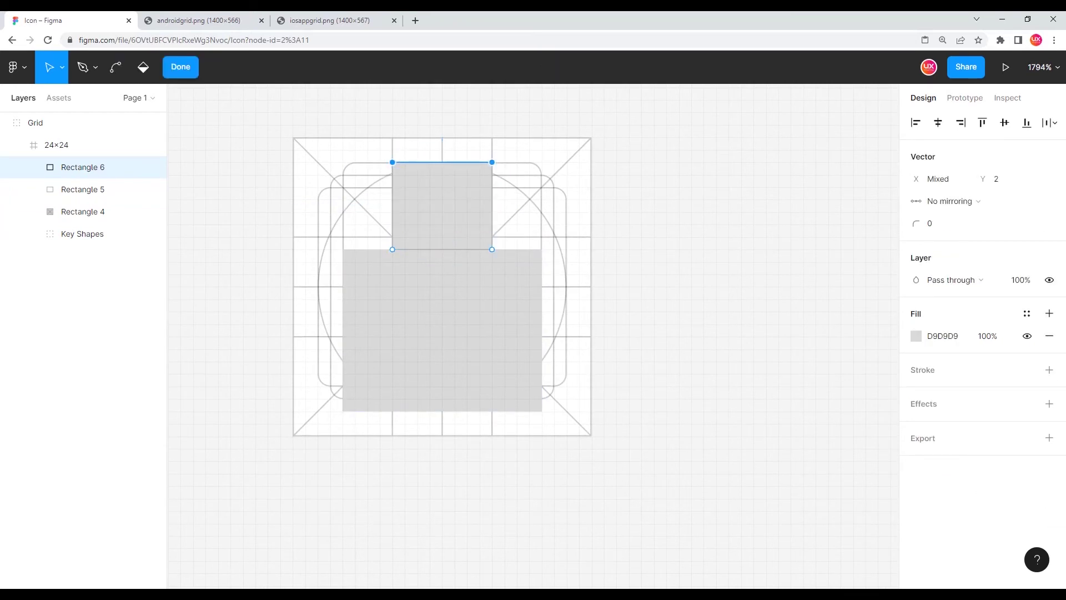
pyautogui.click(935, 224)
pyautogui.write('3')
pyautogui.press('Return')
pyautogui.scroll(3, 419, 164)
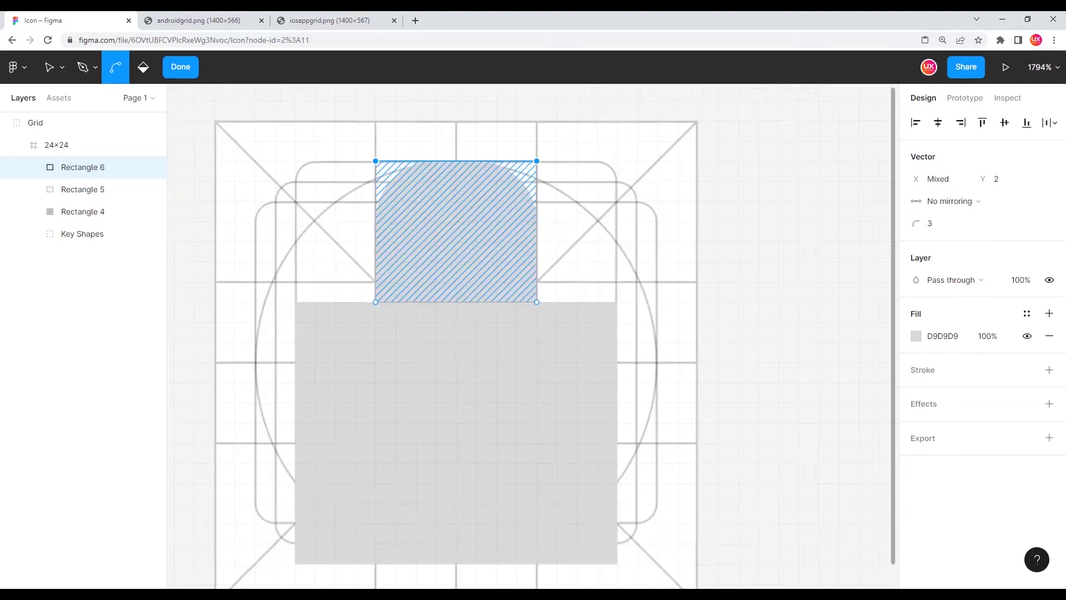
pyautogui.press('Escape')
pyautogui.moveTo(456, 364); pyautogui.dragTo(464, 303)
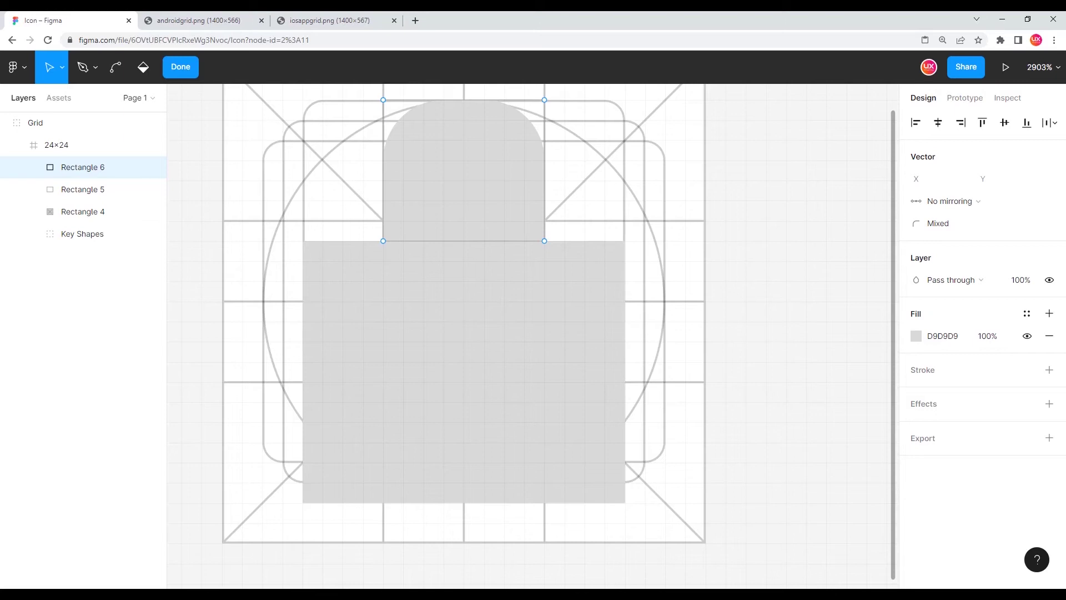
pyautogui.press('Escape')
# - Set the corner radius of the large lower rectangle to 3
pyautogui.click(111, 189)
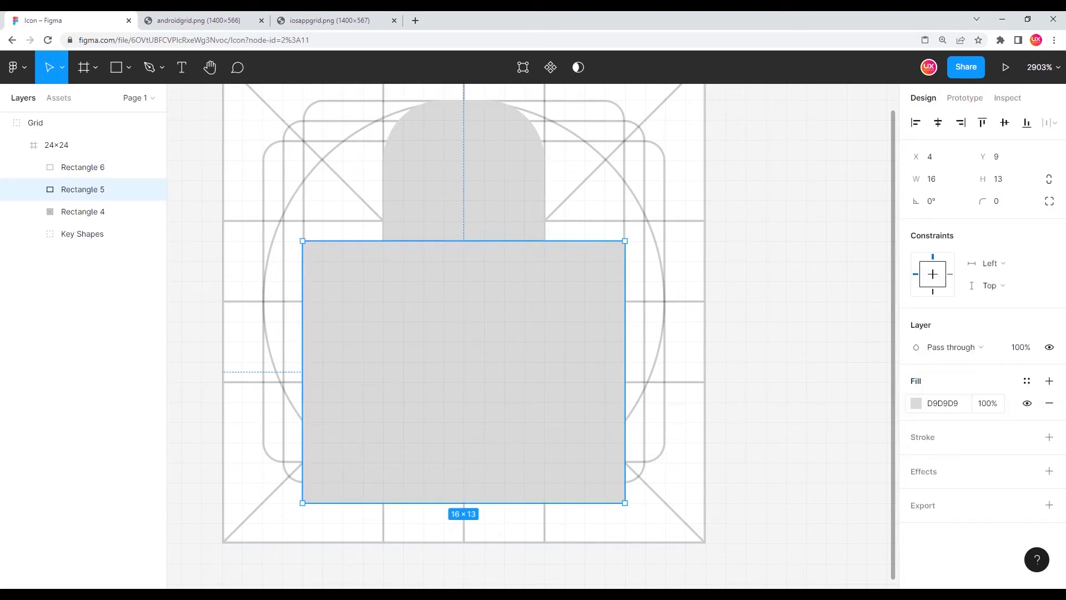
pyautogui.click(1002, 202)
pyautogui.write('3')
pyautogui.press('Return')
pyautogui.scroll(-3, 534, 271)
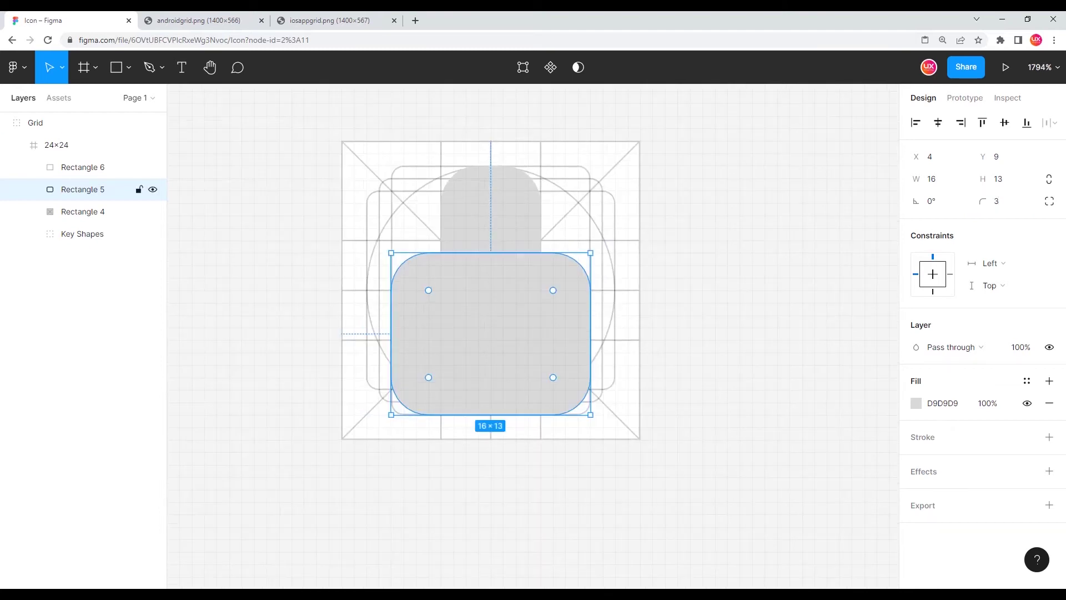
pyautogui.press('Escape')
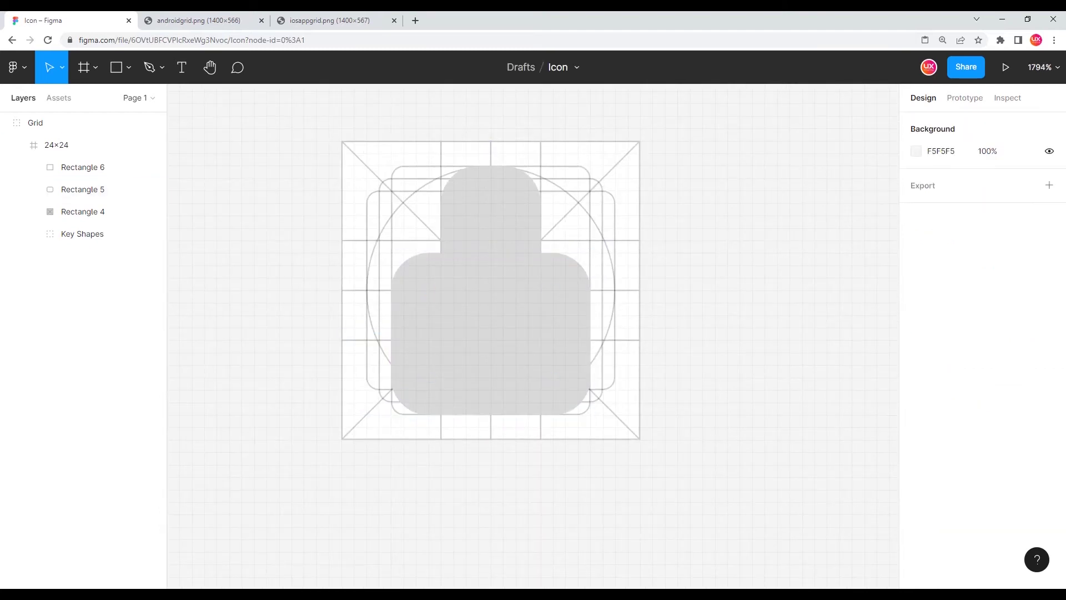
pyautogui.click(61, 123)
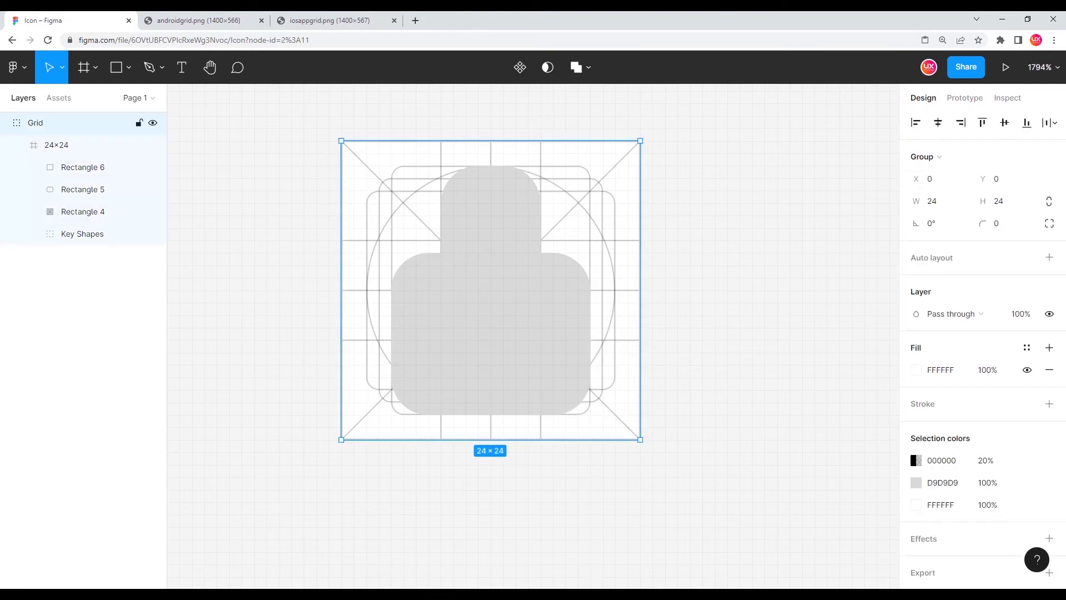
pyautogui.click(83, 167)
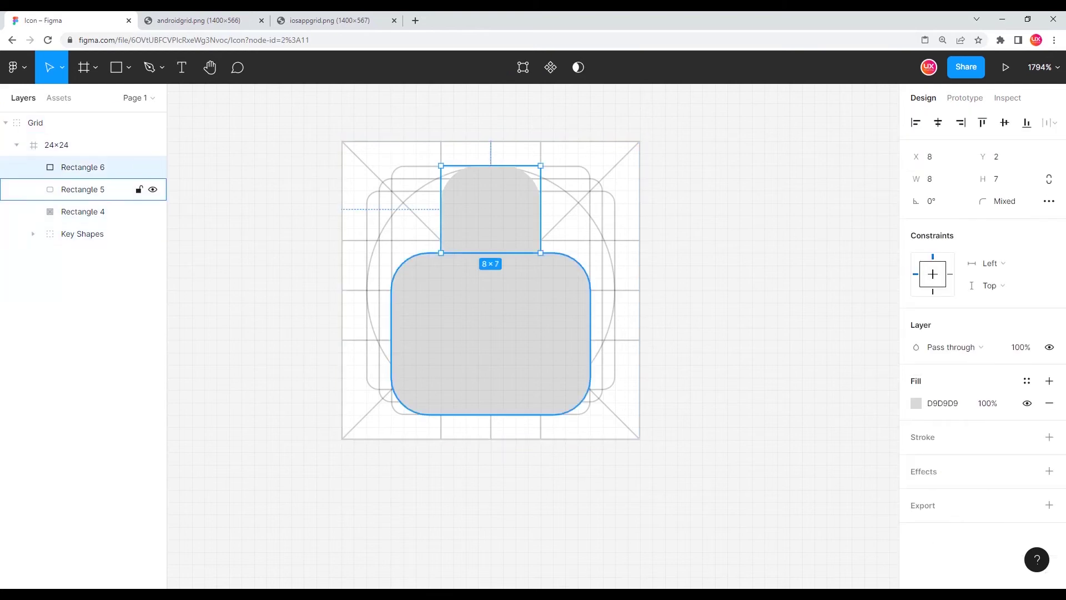
pyautogui.keyDown('shift'); pyautogui.click(82, 189); pyautogui.keyUp('shift')
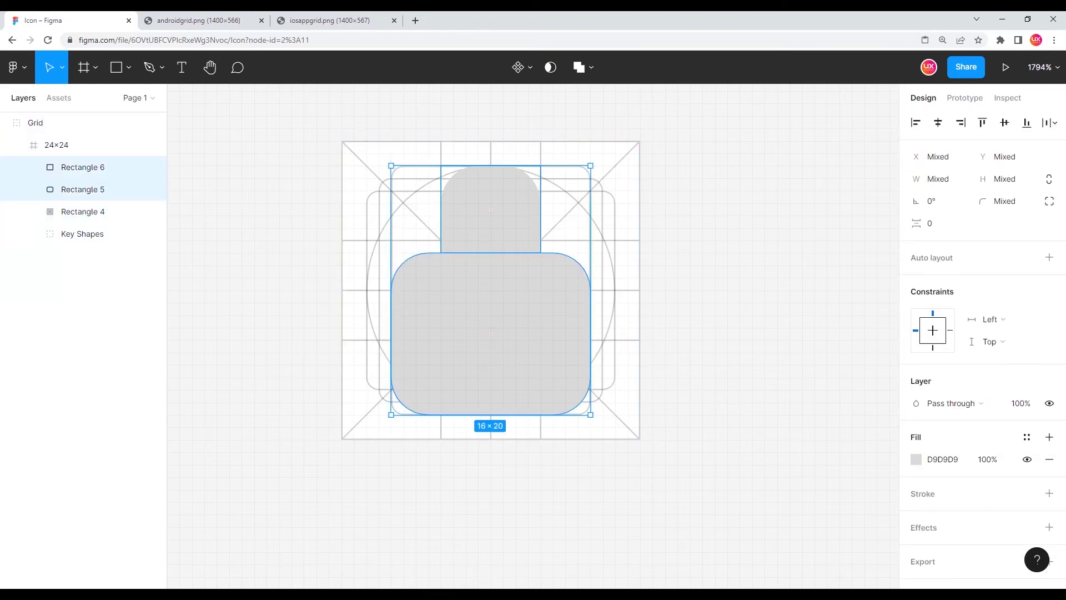
# - Add the text "Filled icons" and place it above the icon grid at about X -19, Y -22
pyautogui.moveTo(491, 290); pyautogui.dragTo(381, 311)
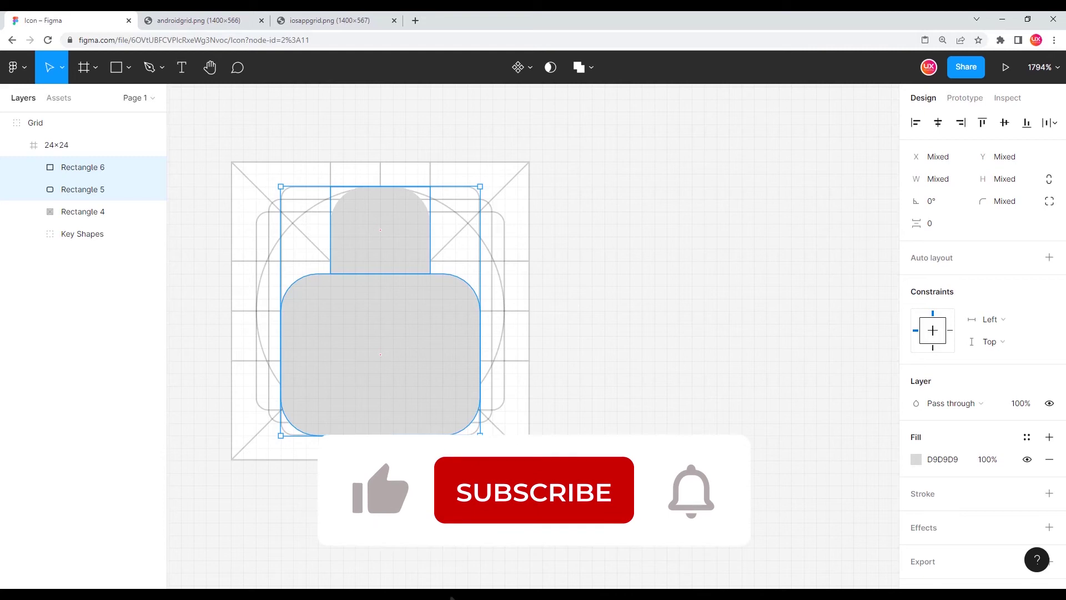
pyautogui.scroll(-2, 506, 321)
pyautogui.moveTo(506, 321); pyautogui.dragTo(401, 324)
pyautogui.scroll(-2, 523, 323)
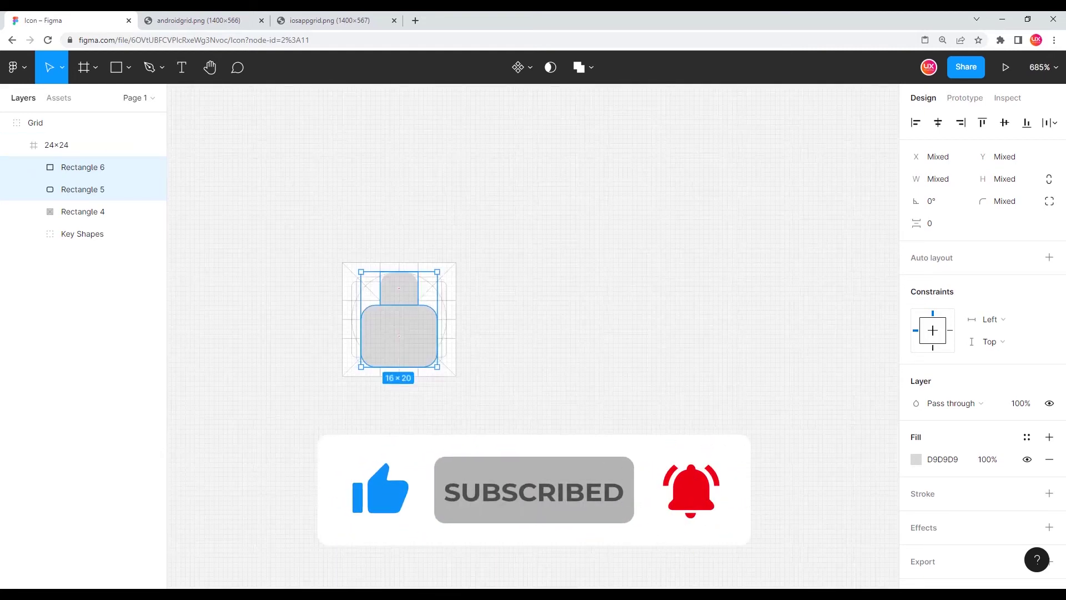
pyautogui.press('Escape')
pyautogui.press('t')
pyautogui.click(357, 236)
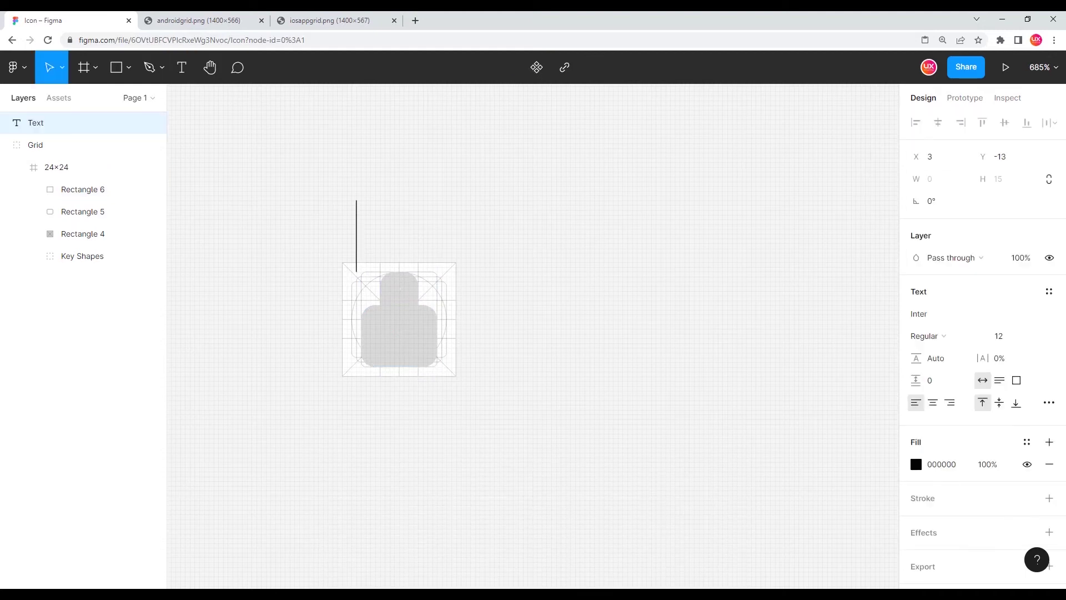
pyautogui.write('Filled icons')
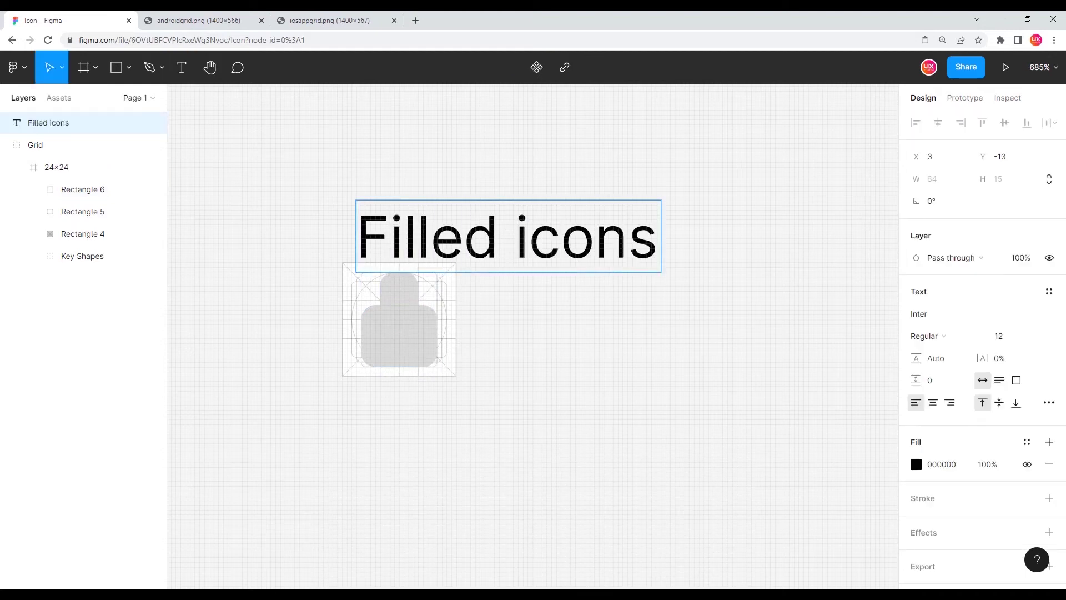
pyautogui.press('Escape')
pyautogui.moveTo(507, 237); pyautogui.dragTo(407, 194)
pyautogui.press('Left')
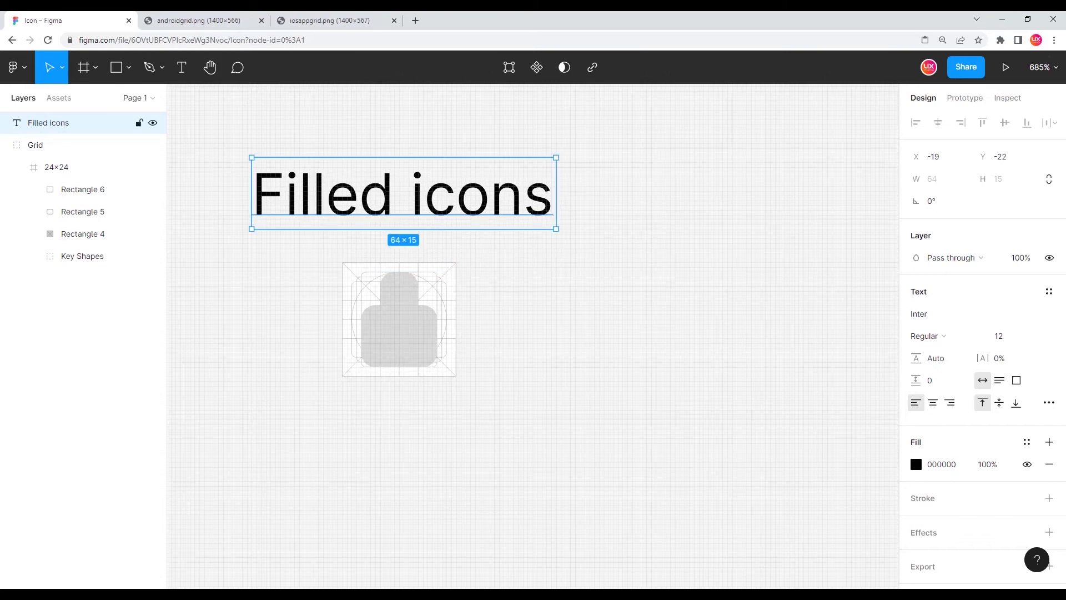
# - Select both grey icon rectangles inside the 24×24 frame and set their fill color to 333333
pyautogui.click(396, 311)
pyautogui.moveTo(319, 258); pyautogui.dragTo(449, 362)
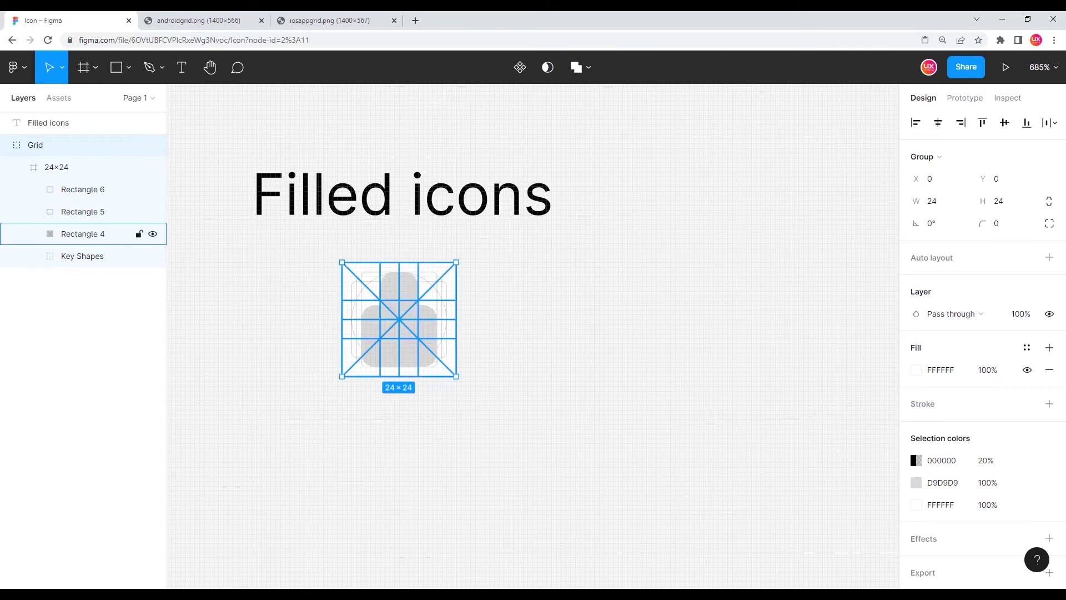
pyautogui.hotkey('shift', '2')
pyautogui.click(250, 278)
pyautogui.click(367, 306)
pyautogui.click(82, 189)
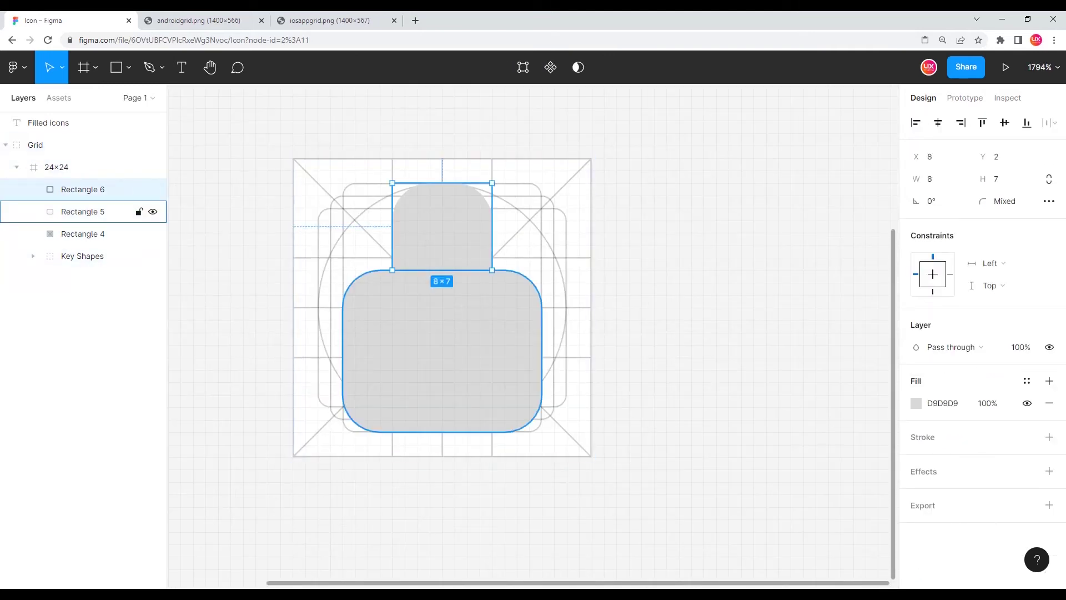
pyautogui.keyDown('shift'); pyautogui.click(83, 212); pyautogui.keyUp('shift')
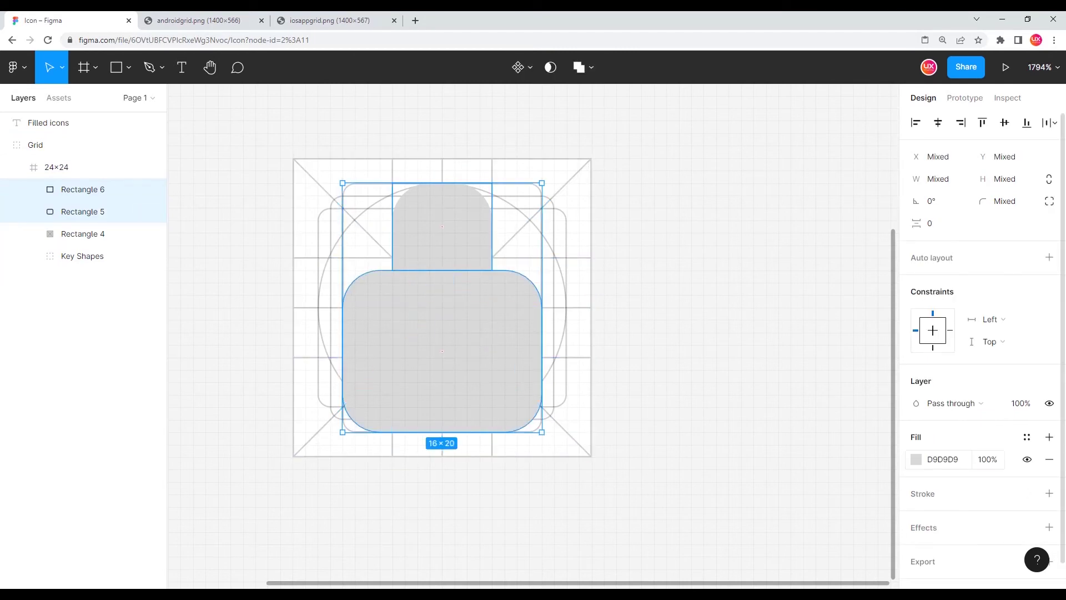
pyautogui.click(917, 460)
pyautogui.write('333333')
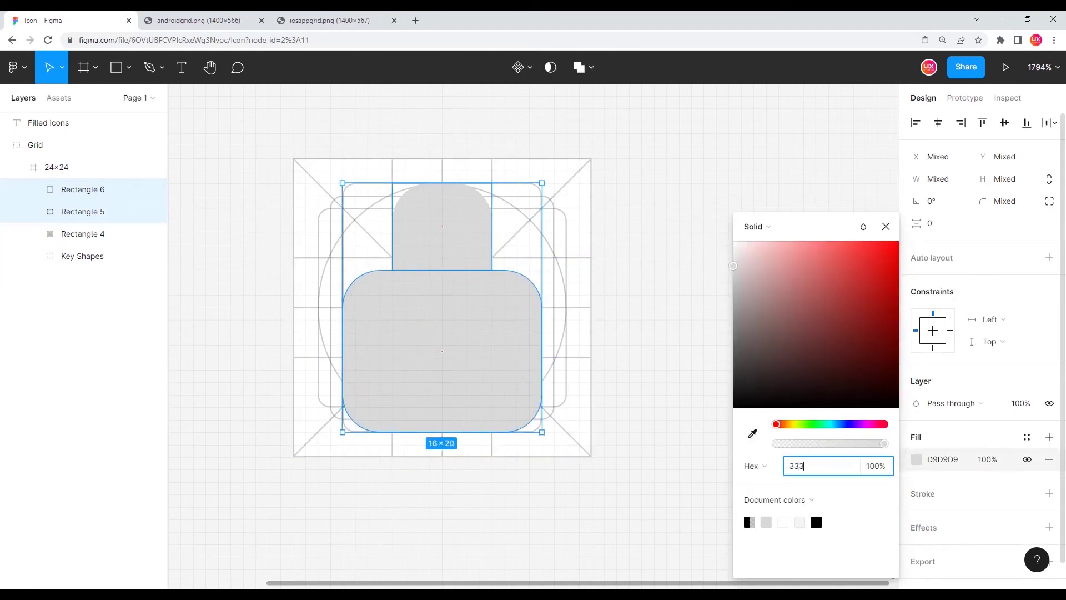
pyautogui.press('Return')
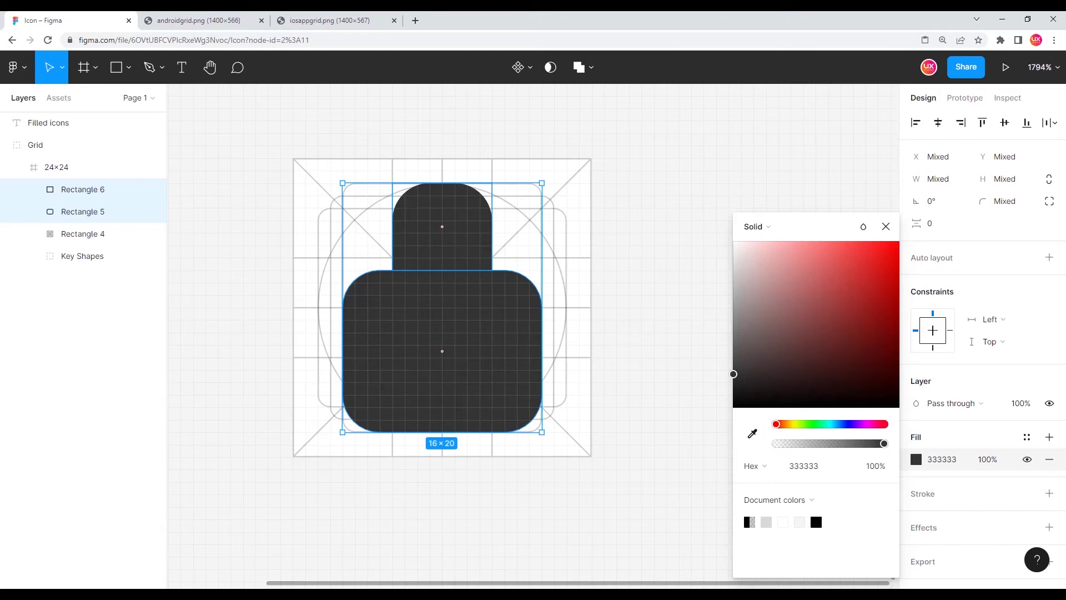
pyautogui.press('Escape')
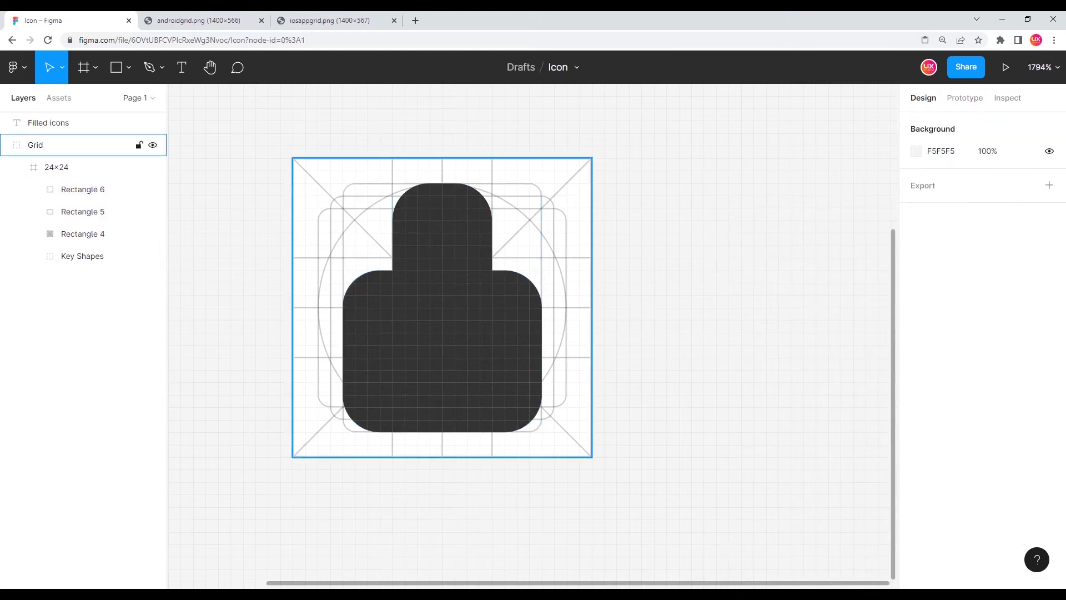
# - Add a 333333 stroke to the small upper rectangle and remove its fill
pyautogui.click(35, 145)
pyautogui.click(56, 168)
pyautogui.click(83, 189)
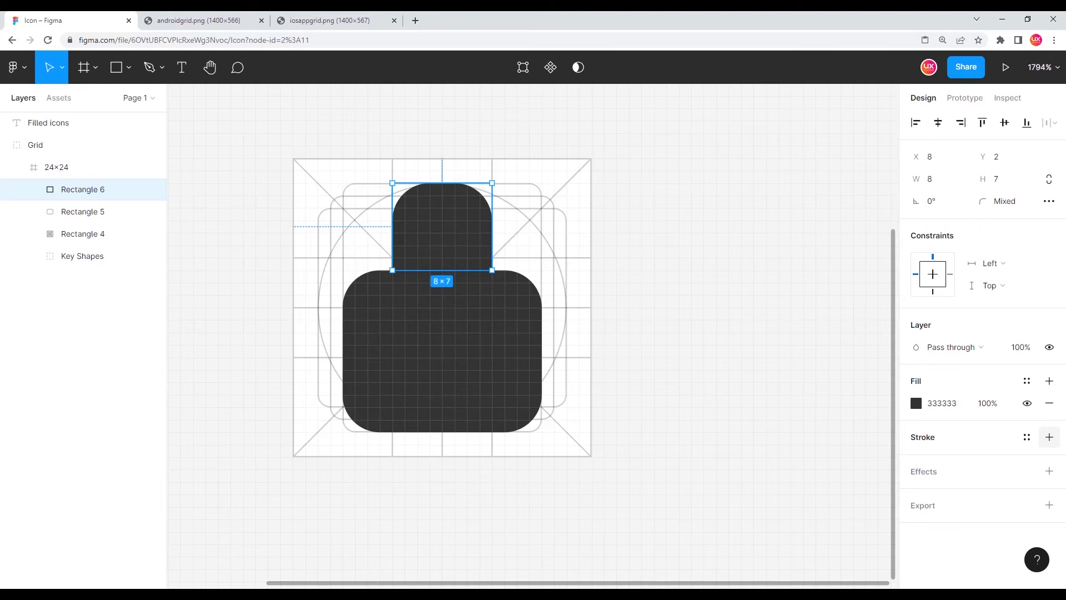
pyautogui.click(1050, 437)
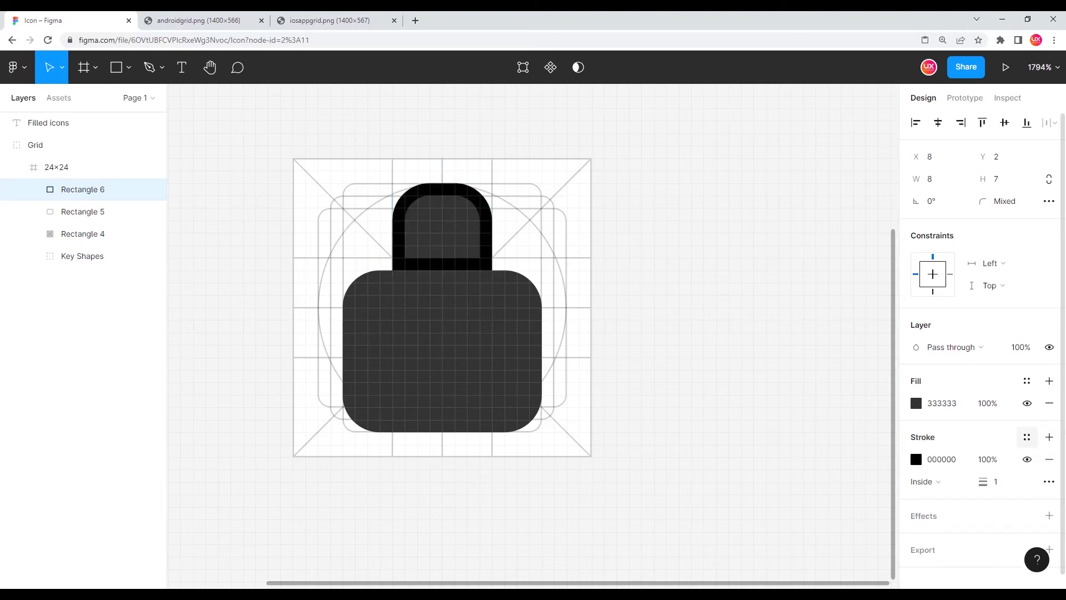
pyautogui.click(942, 459)
pyautogui.write('333333')
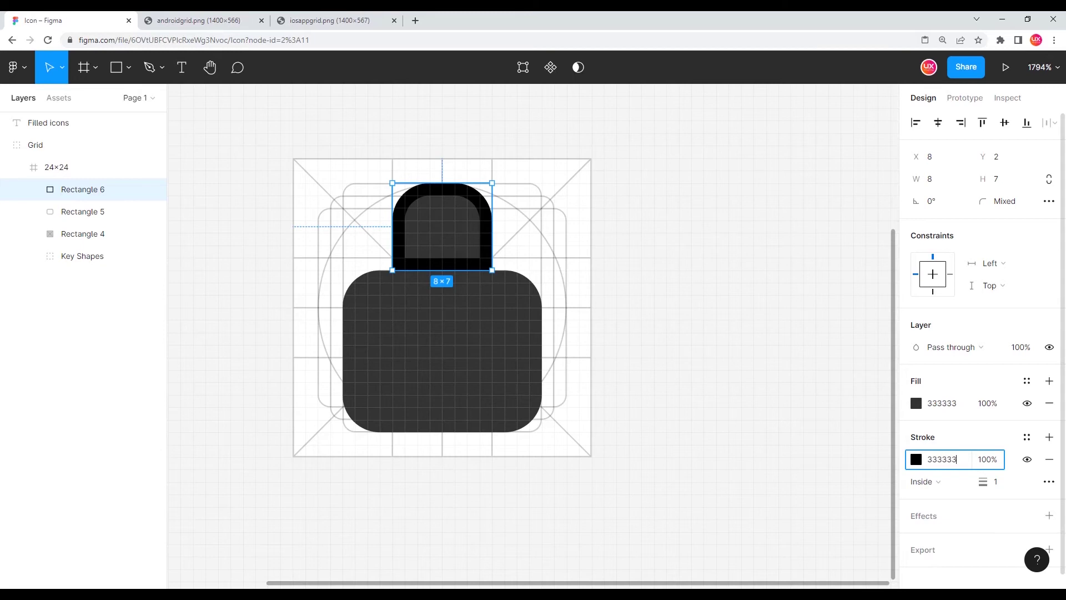
pyautogui.press('Return')
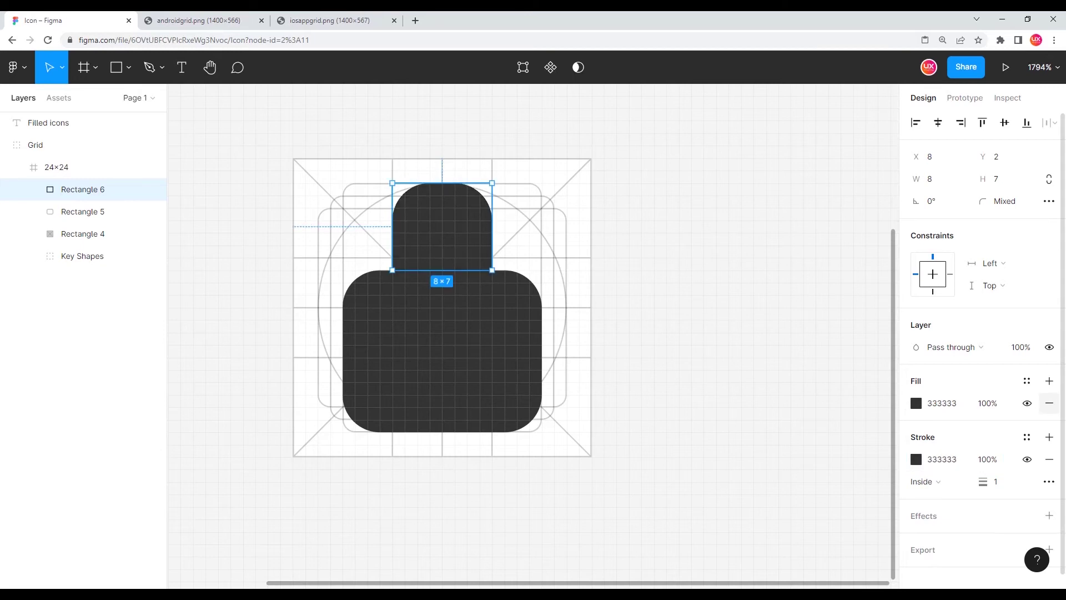
pyautogui.click(1050, 403)
pyautogui.click(233, 222)
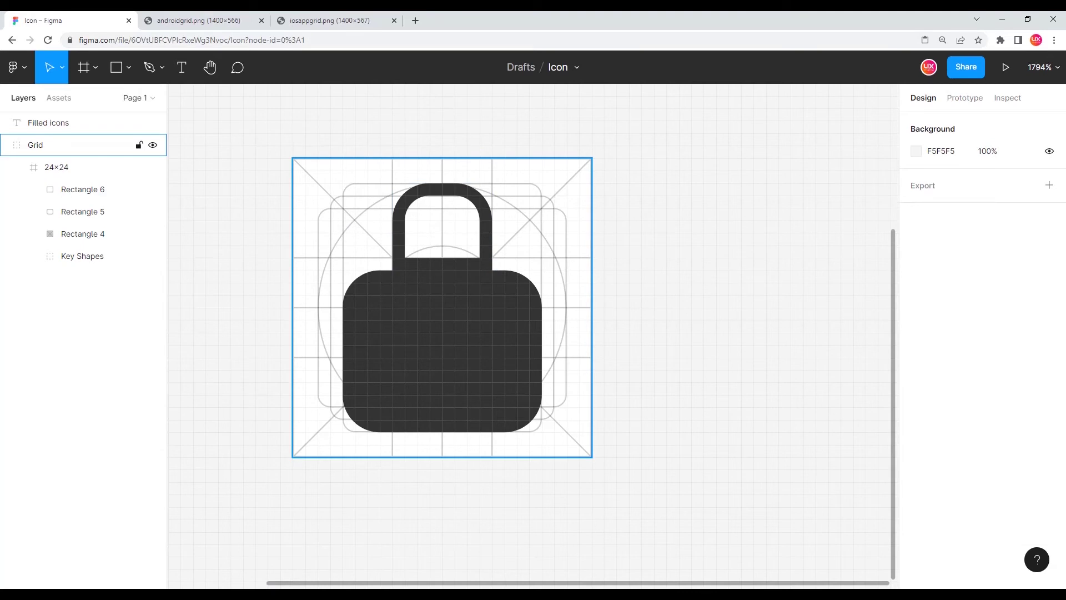
# - Extend the small outlined rectangle downward to a height of 8
pyautogui.click(67, 145)
pyautogui.click(82, 189)
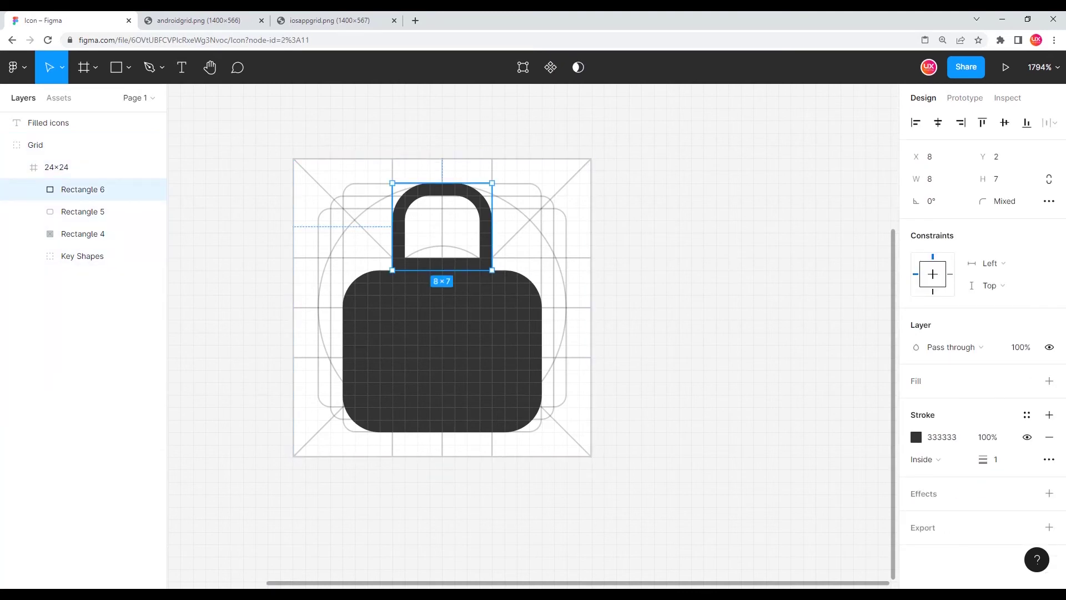
pyautogui.hotkey('ctrl', 'Down')
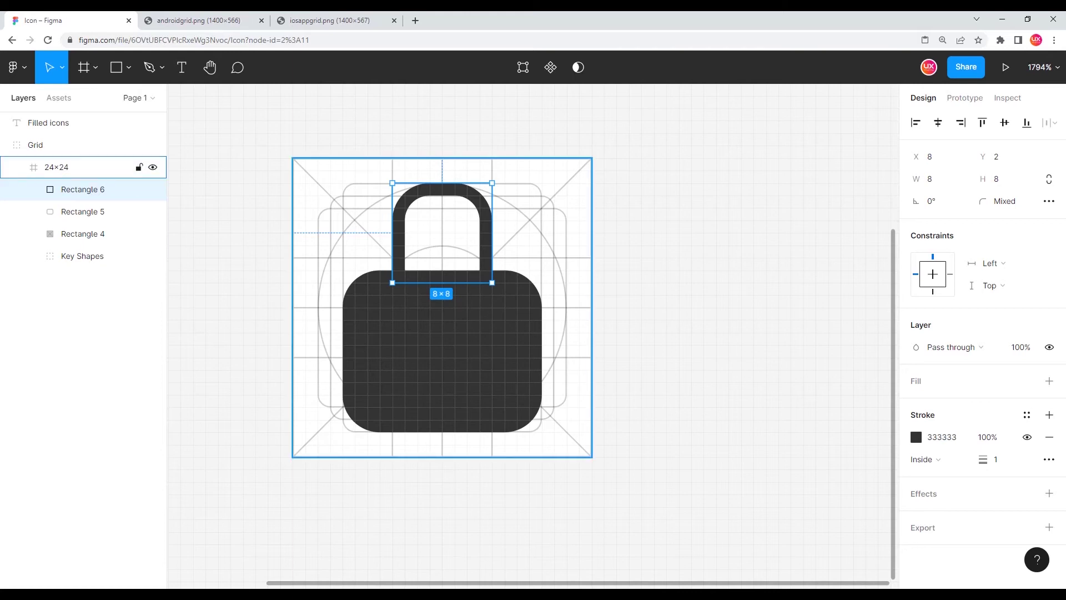
# - Set the small upper rectangle's stroke weight to 2
pyautogui.click(996, 459)
pyautogui.write('2')
pyautogui.press('Return')
pyautogui.click(621, 408)
pyautogui.scroll(-3, 560, 399)
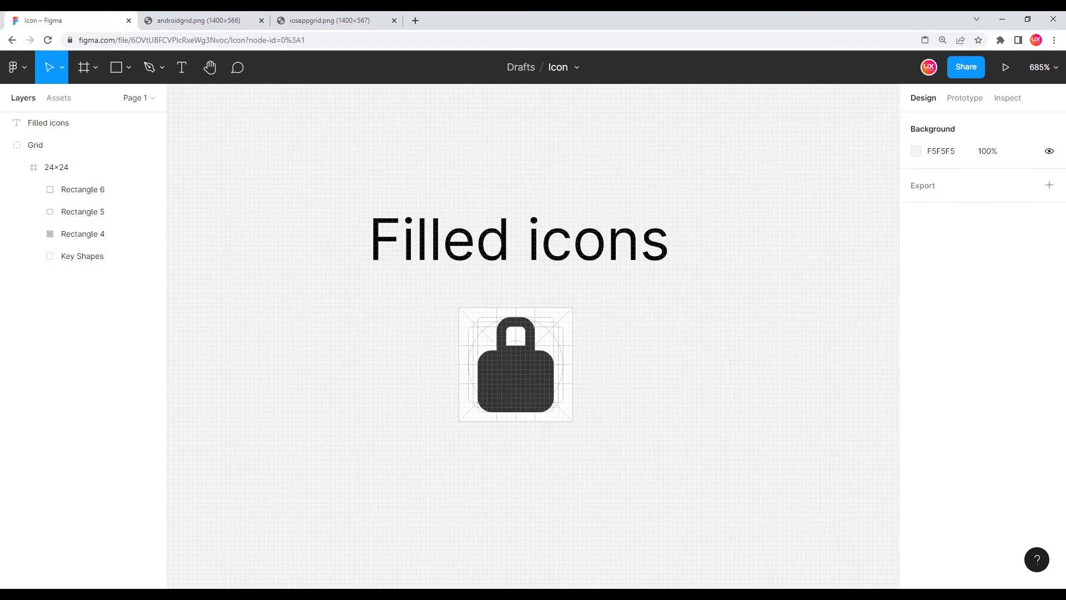
pyautogui.scroll(5, 552, 385)
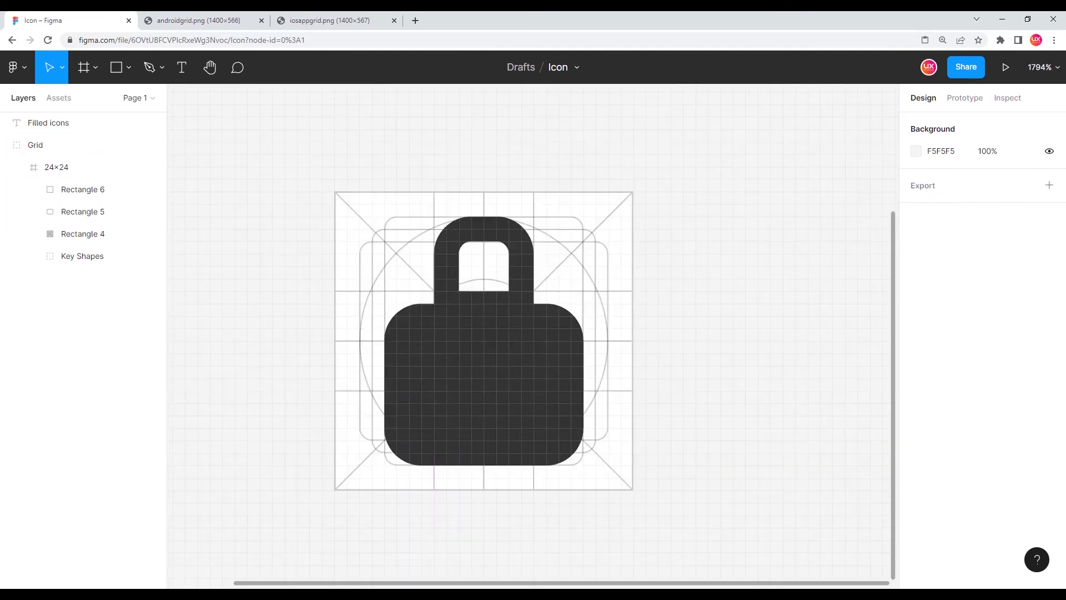
# - Extend the lock's shackle rectangle further into the body to a height of 9
pyautogui.click(83, 145)
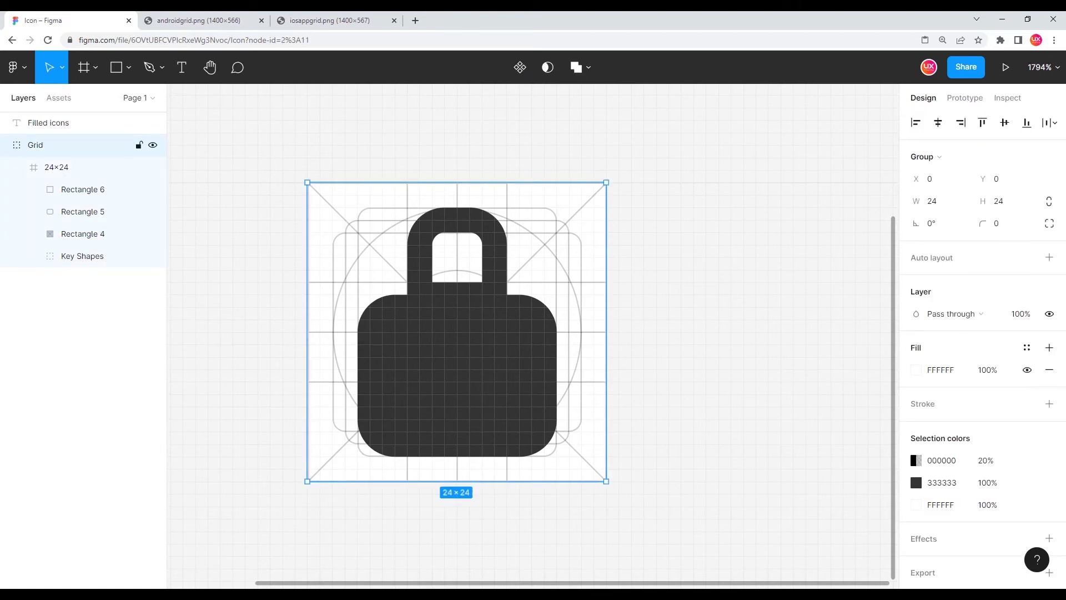
pyautogui.click(83, 189)
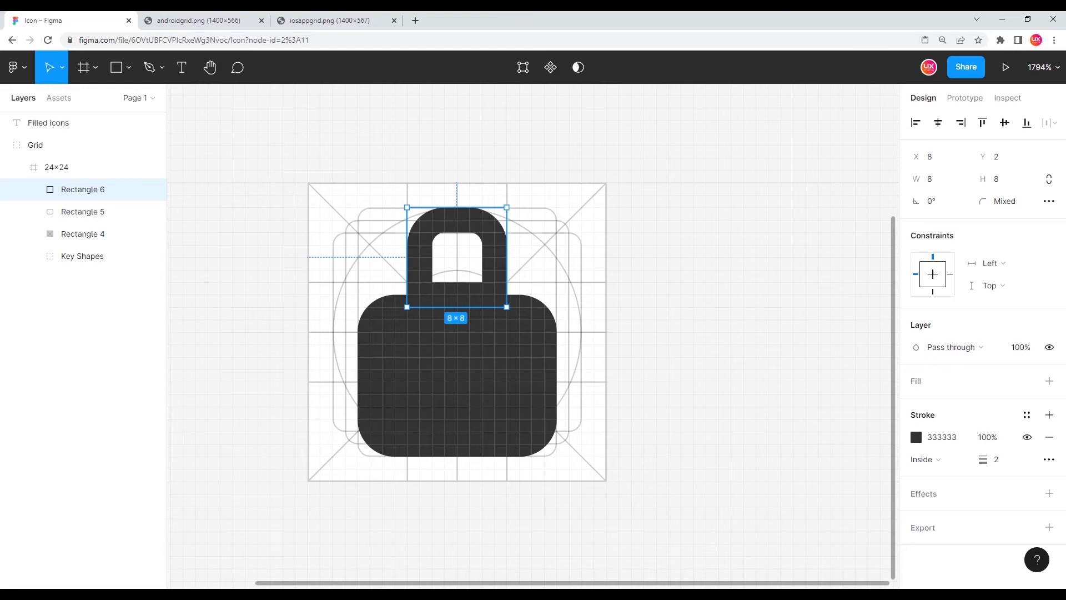
pyautogui.scroll(5, 430, 293)
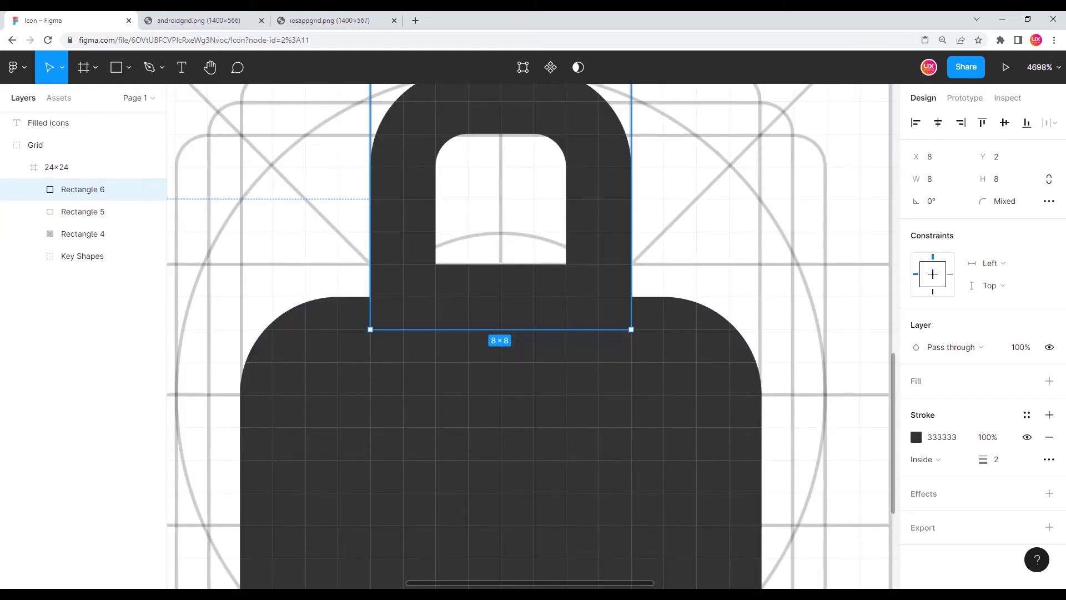
pyautogui.hotkey('ctrl', 'Down')
pyautogui.scroll(-5, 434, 359)
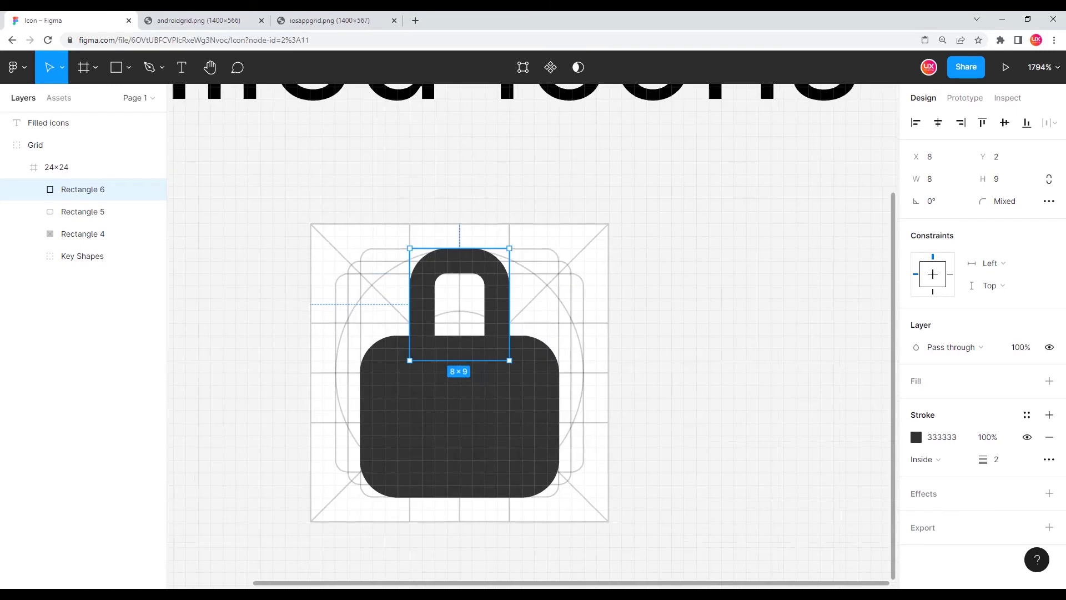
pyautogui.press('Escape')
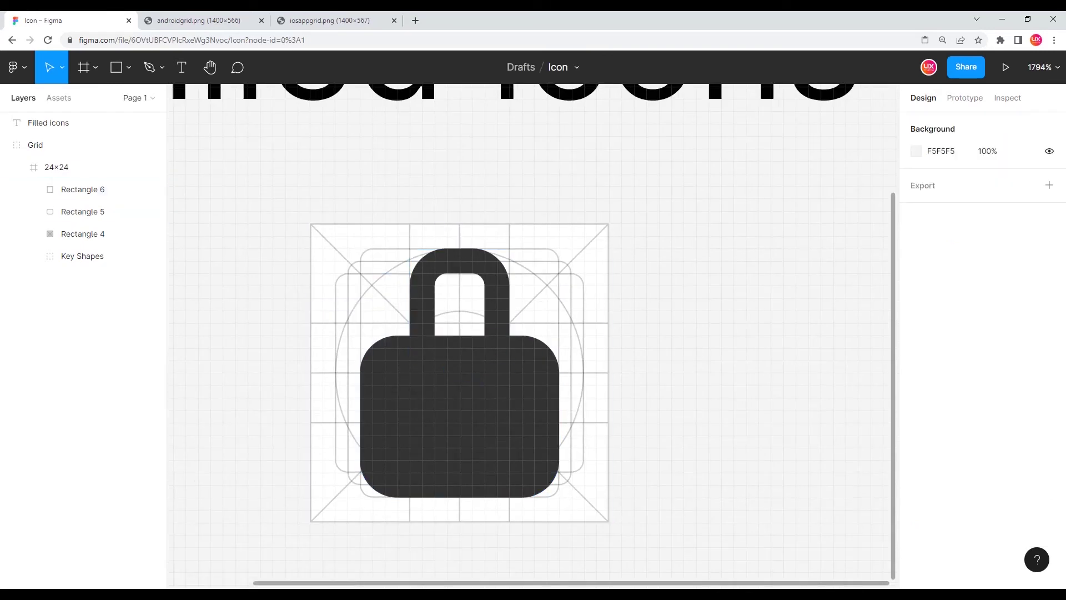
# - Draw a 4 × 4 circle horizontally centered on the lock body and move it up to X 10, Y 12
pyautogui.moveTo(459, 383); pyautogui.dragTo(462, 353)
pyautogui.click(462, 344)
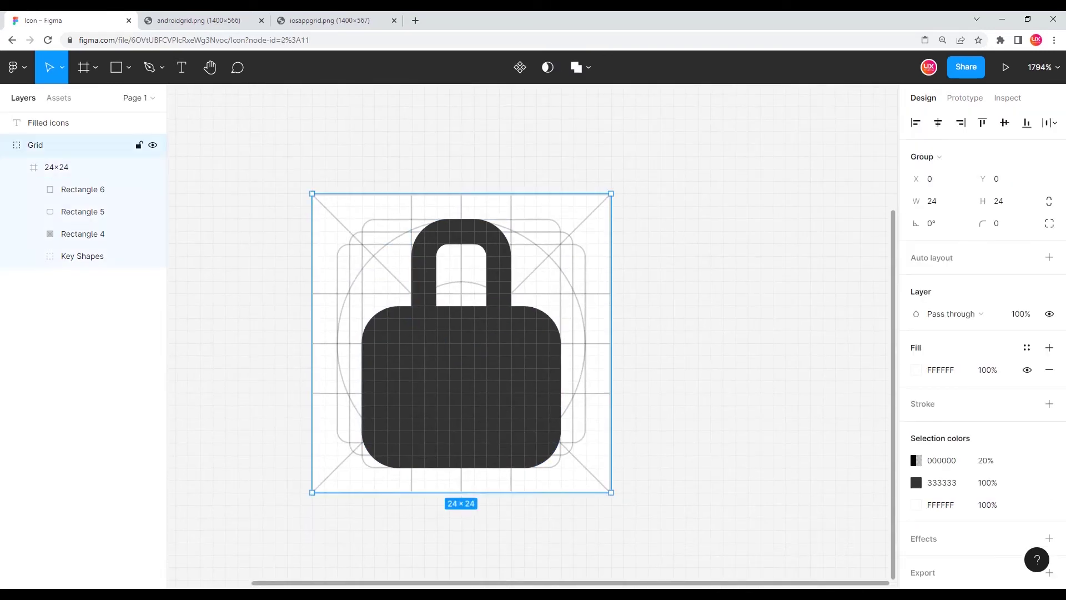
pyautogui.click(82, 189)
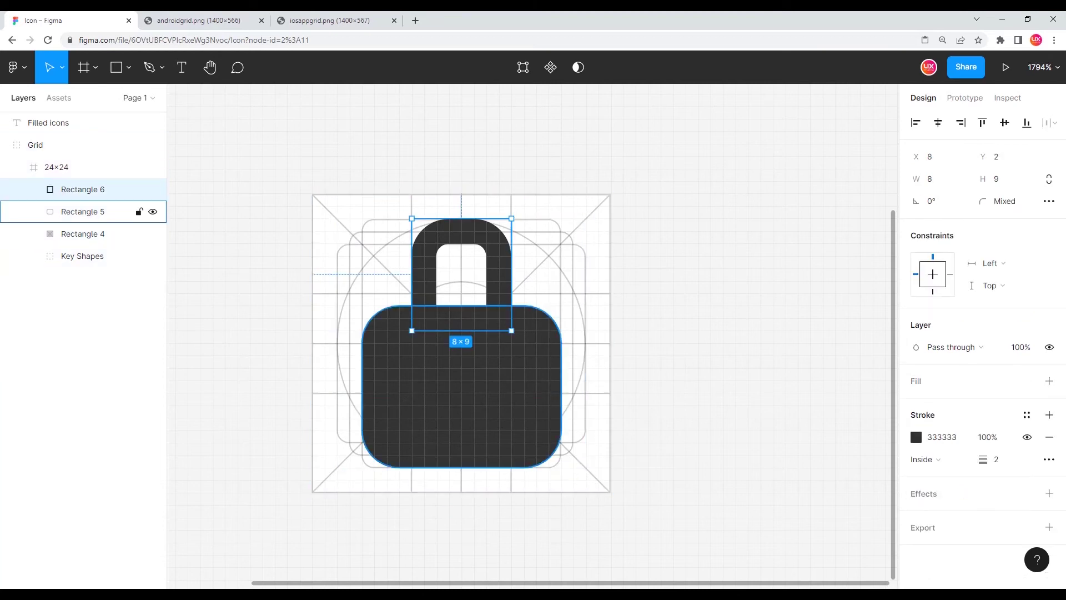
pyautogui.press('o')
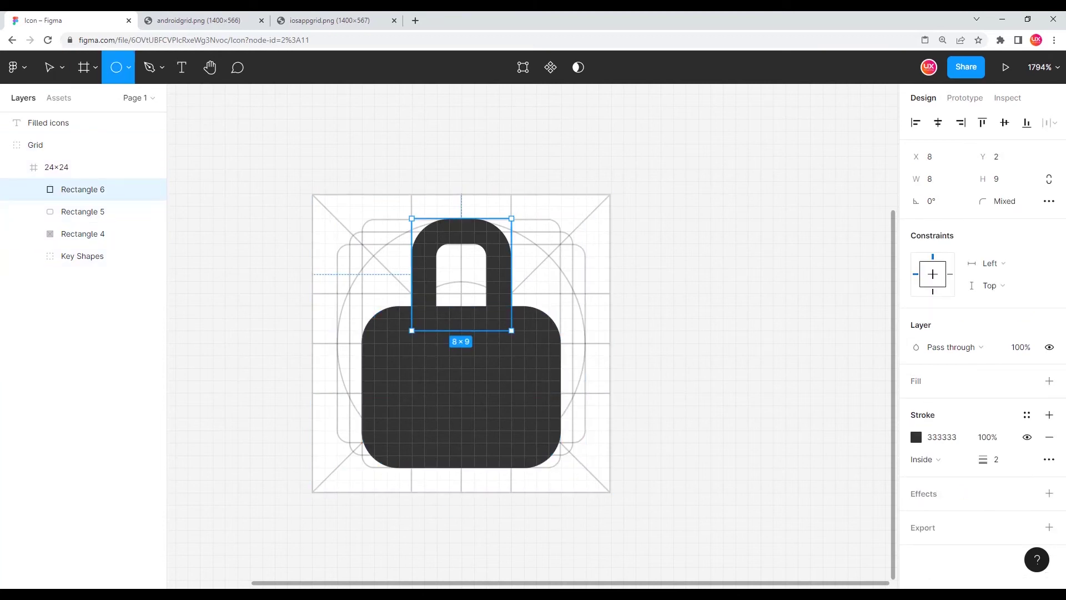
pyautogui.moveTo(437, 355); pyautogui.dragTo(486, 405)
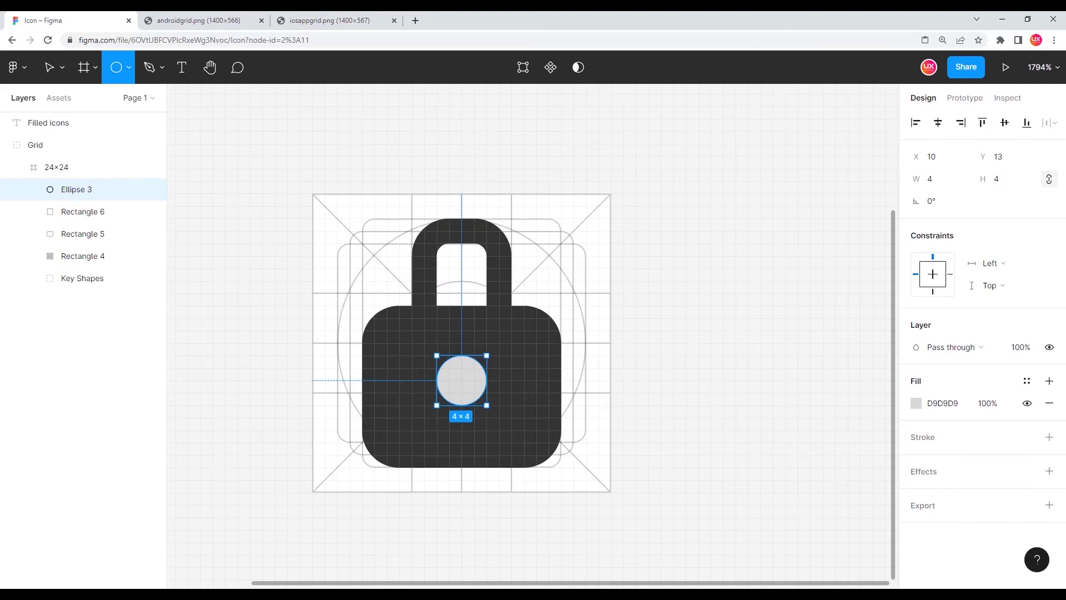
pyautogui.moveTo(462, 381); pyautogui.dragTo(461, 368)
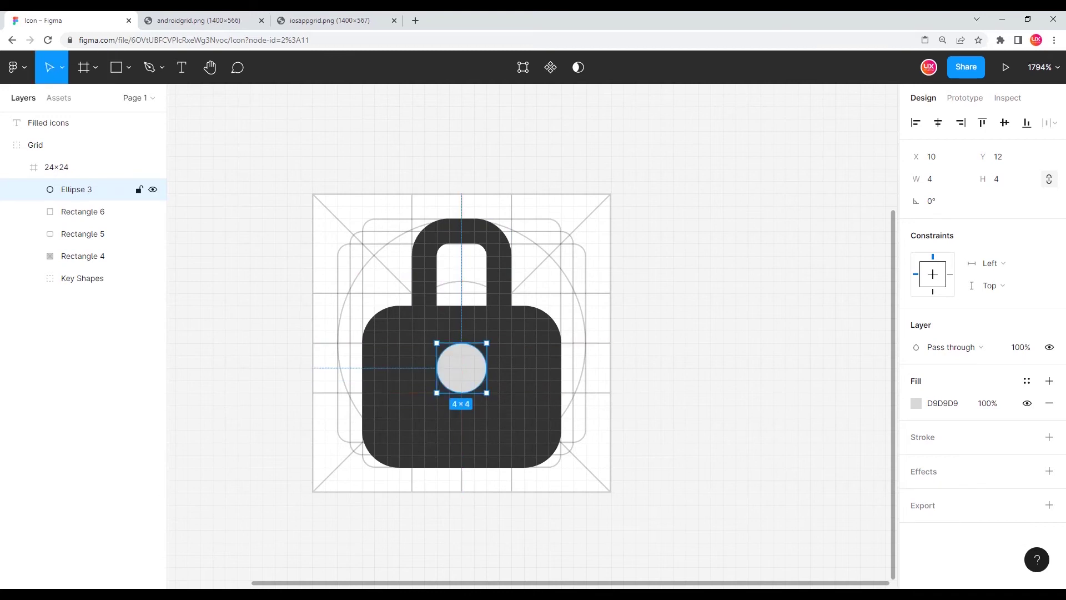
# - Draw a 2 × 4 rectangle at X 11, Y 15, overlapping the lower part of the 4 × 4 circle
pyautogui.scroll(5, 474, 378)
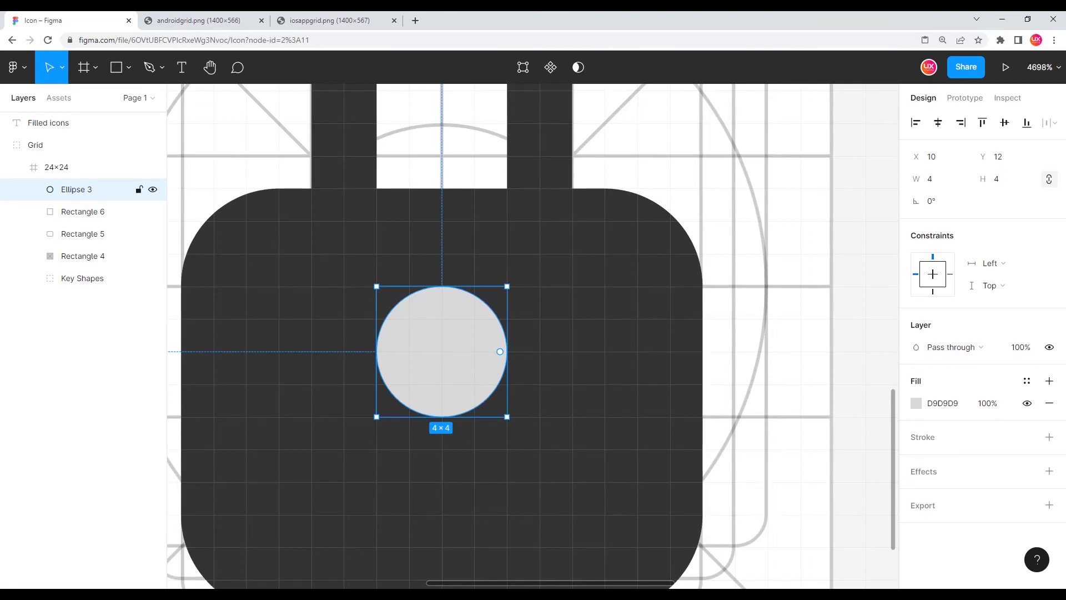
pyautogui.scroll(-2, 500, 334)
pyautogui.press('r')
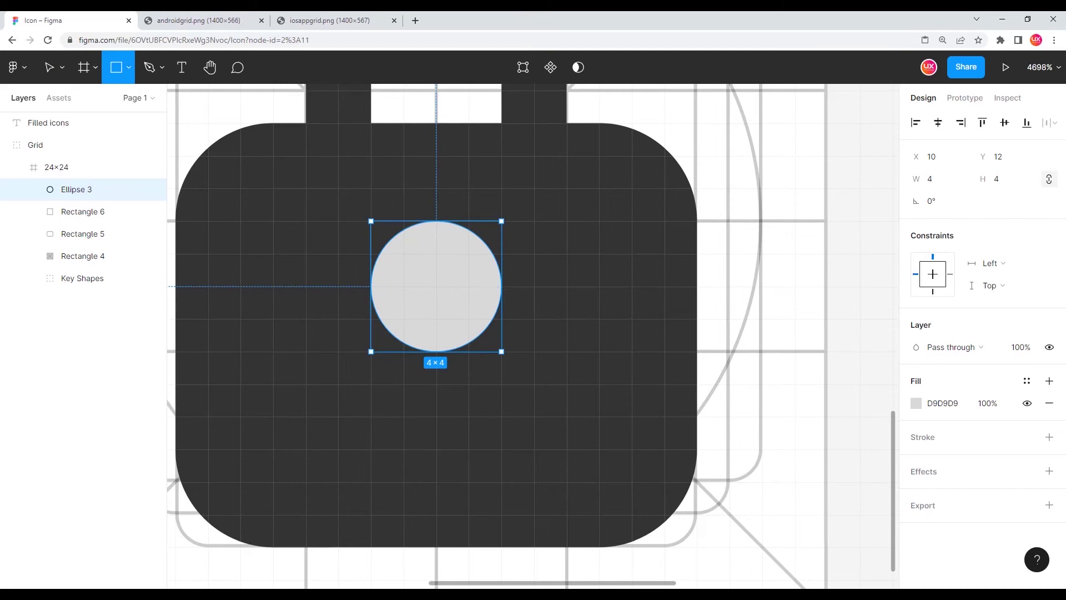
pyautogui.moveTo(404, 319); pyautogui.dragTo(469, 449)
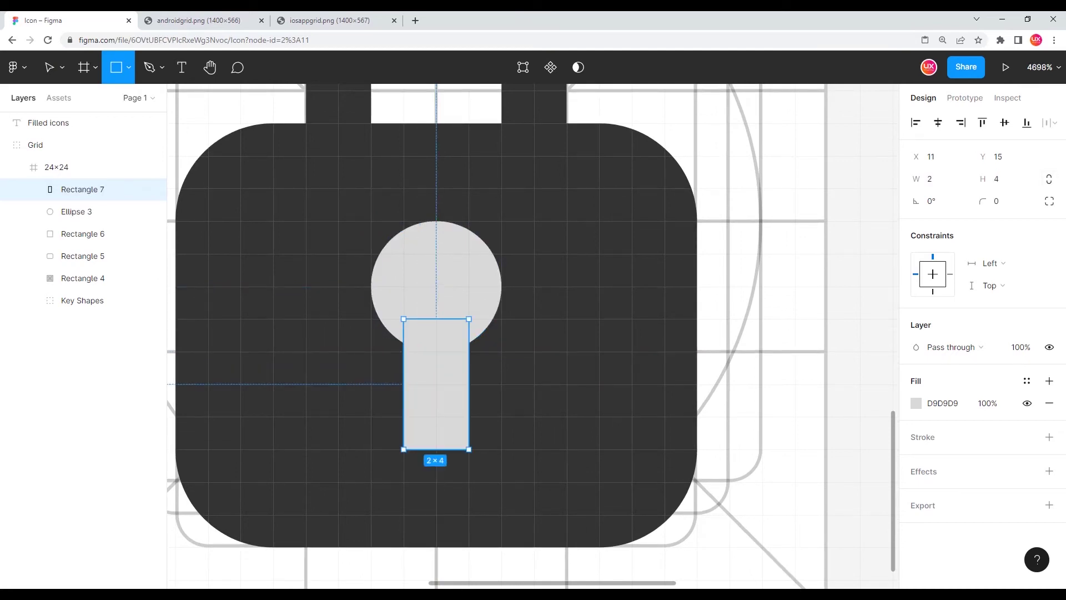
# - Unite the 2 × 4 rectangle and the circle into a single keyhole shape with a Union
pyautogui.scroll(-5, 464, 321)
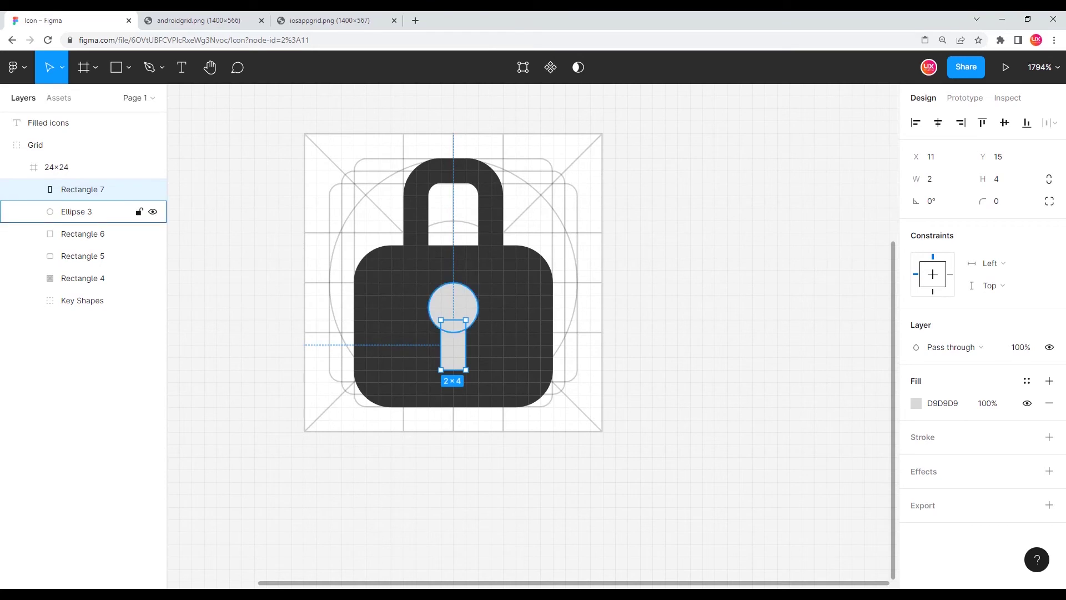
pyautogui.keyDown('shift'); pyautogui.click(76, 211); pyautogui.keyUp('shift')
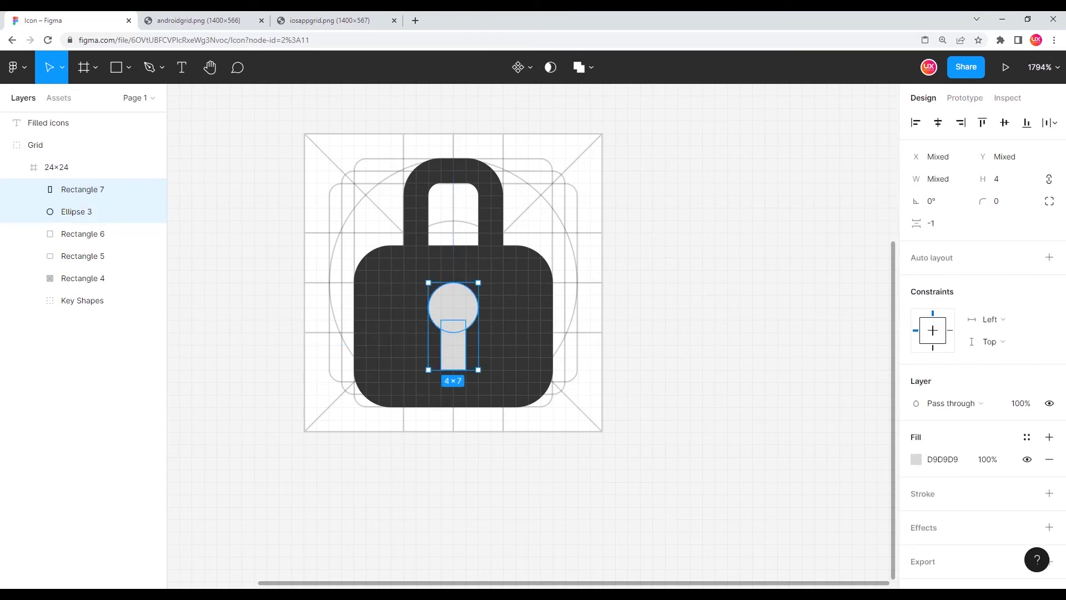
pyautogui.click(244, 233)
pyautogui.click(328, 222)
pyautogui.click(57, 168)
pyautogui.click(82, 189)
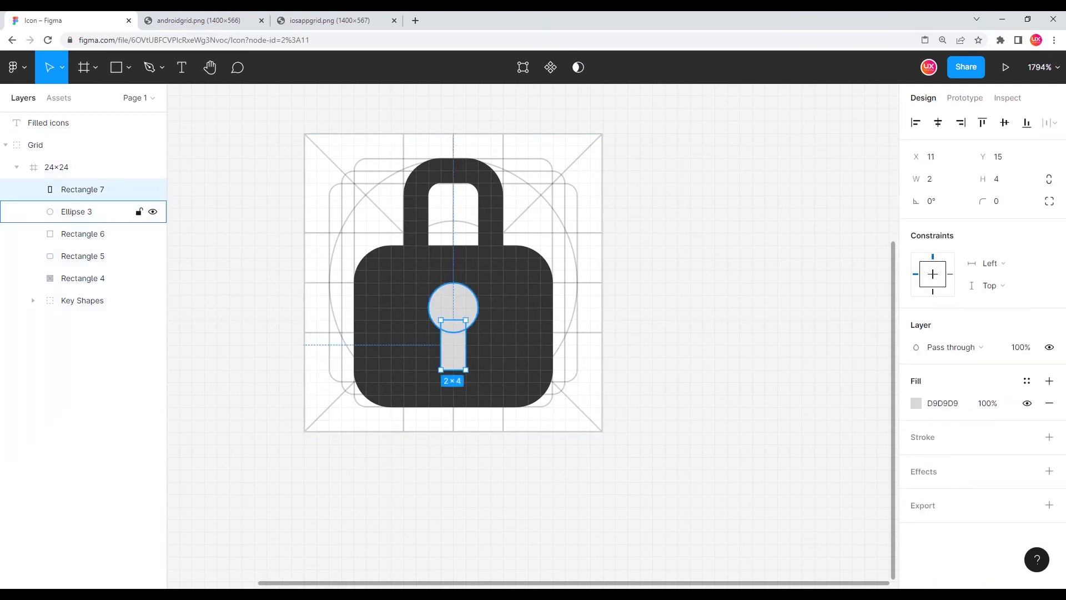
pyautogui.keyDown('shift'); pyautogui.click(77, 211); pyautogui.keyUp('shift')
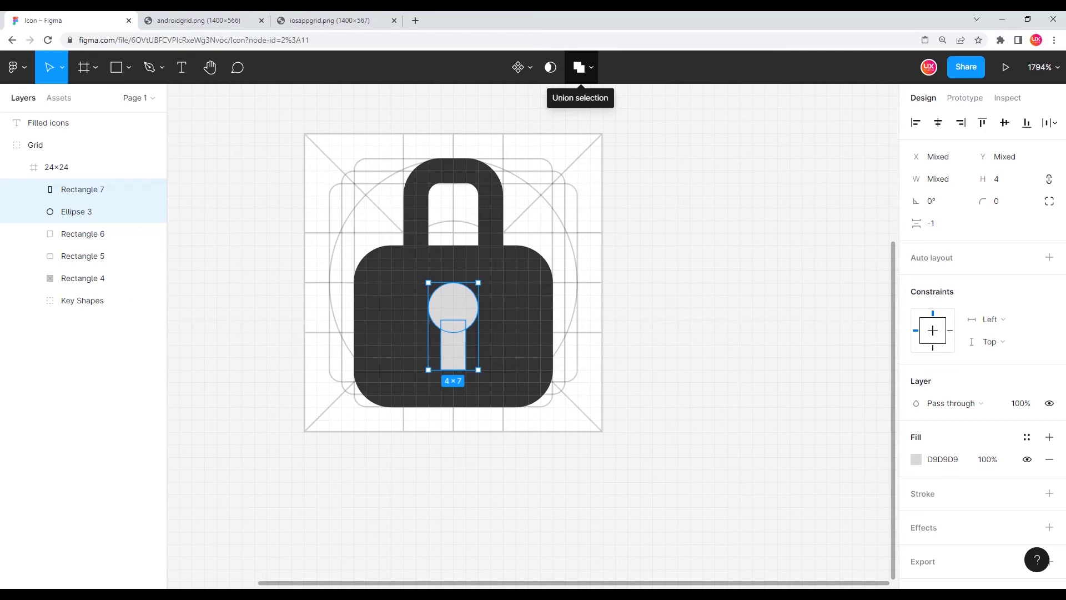
pyautogui.click(579, 67)
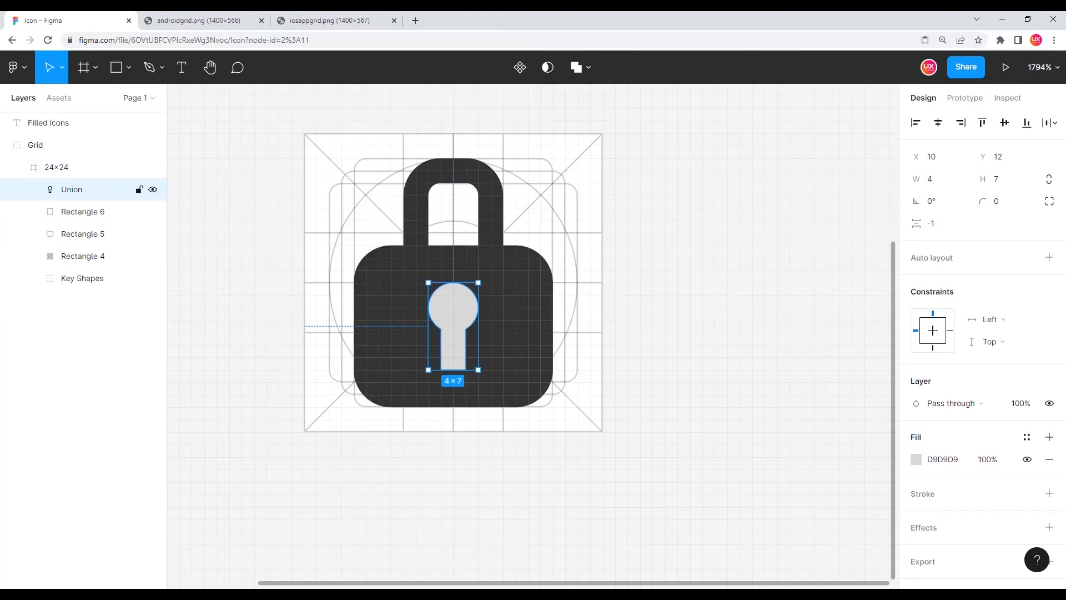
pyautogui.click(82, 234)
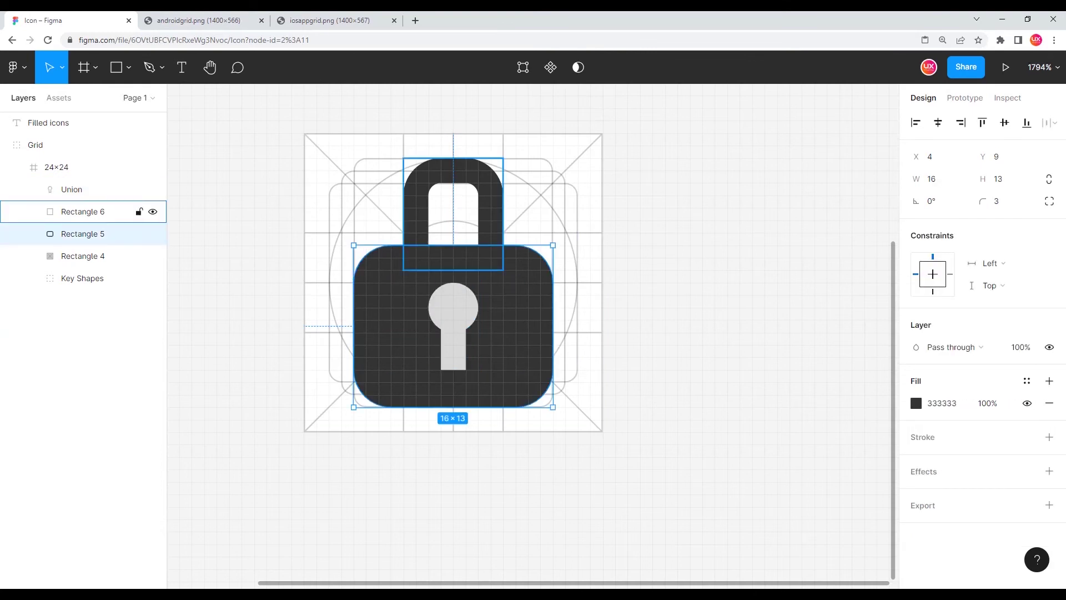
pyautogui.keyDown('shift'); pyautogui.click(83, 212); pyautogui.keyUp('shift')
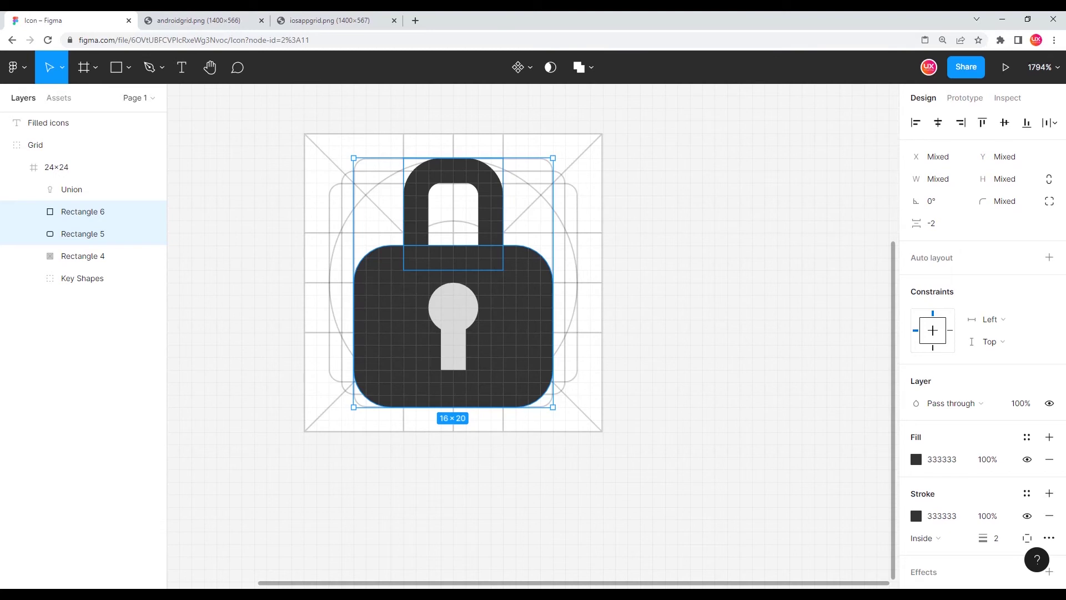
pyautogui.scroll(-4, 379, 384)
pyautogui.press('Escape')
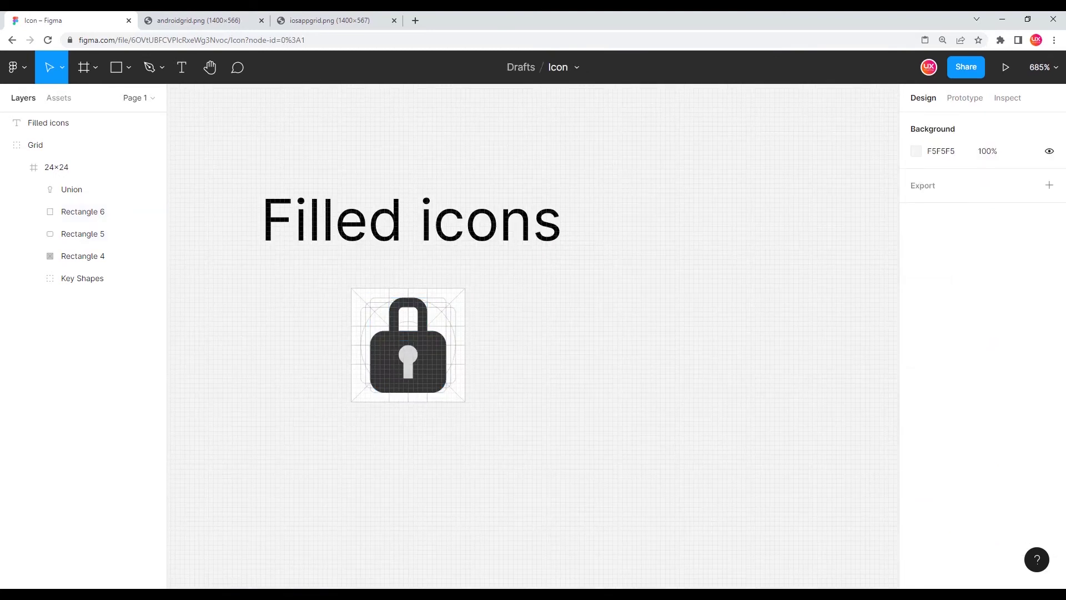
# - Hide the Key Shapes group and the Rectangle 4 grid layer behind the lock icon
pyautogui.moveTo(533, 336); pyautogui.dragTo(441, 314)
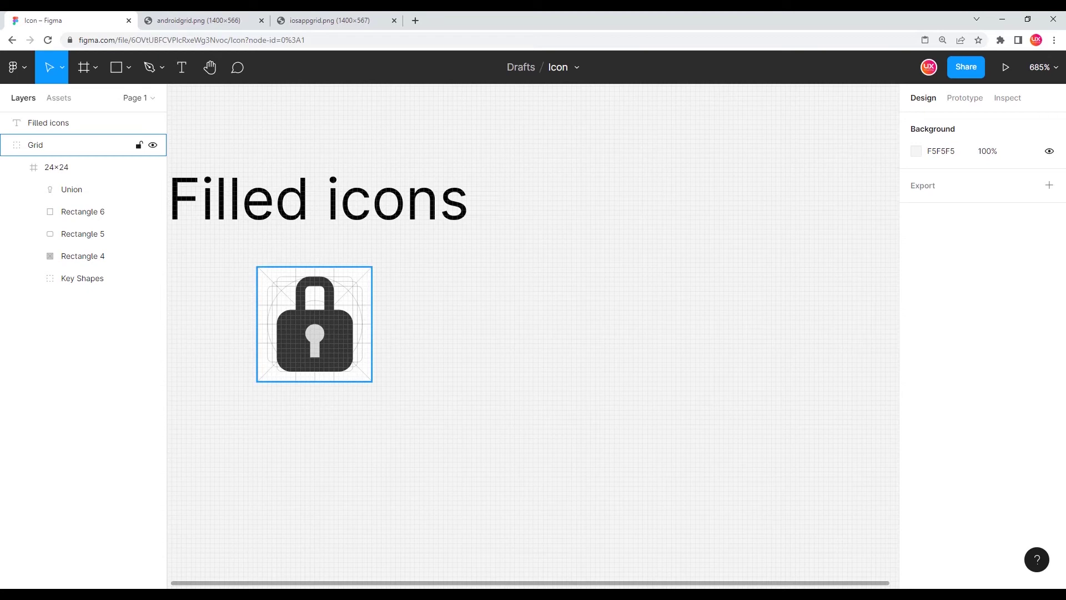
pyautogui.click(314, 324)
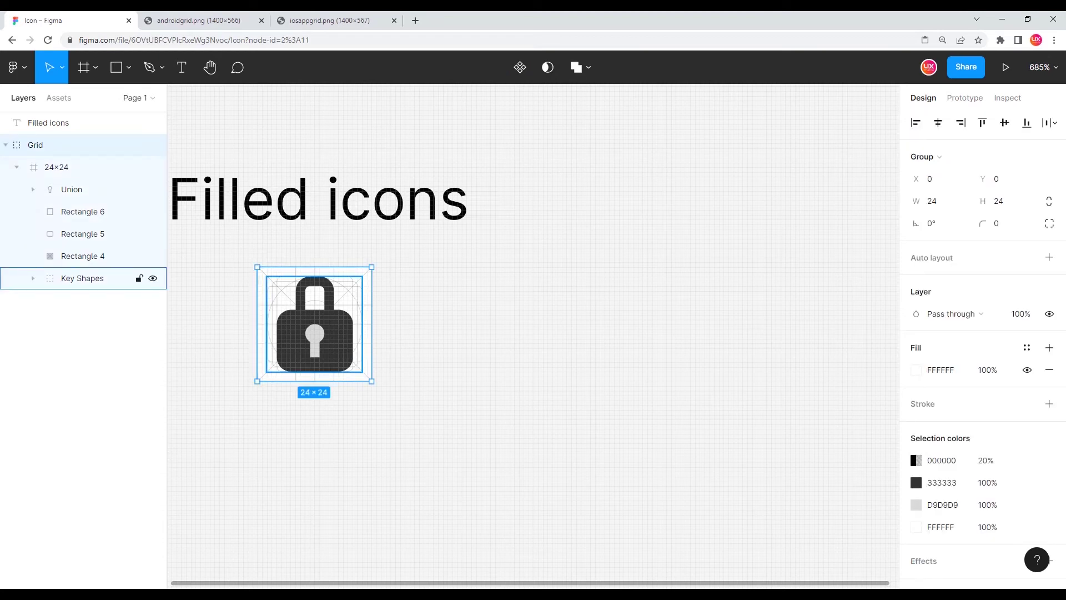
pyautogui.click(153, 279)
pyautogui.click(153, 256)
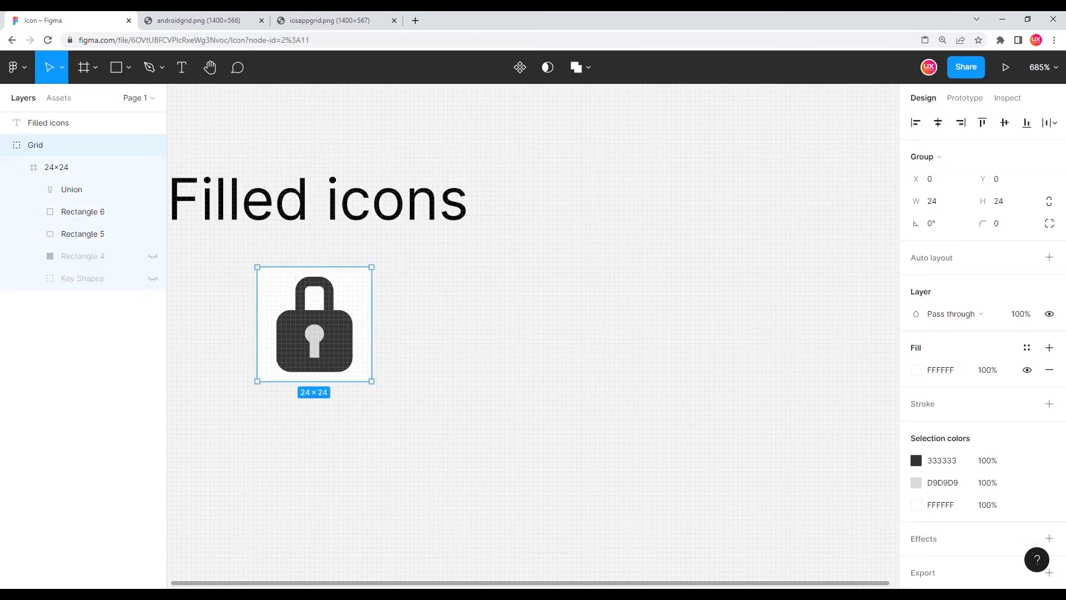
pyautogui.click(229, 332)
pyautogui.scroll(3, 286, 345)
pyautogui.moveTo(286, 345); pyautogui.dragTo(369, 350)
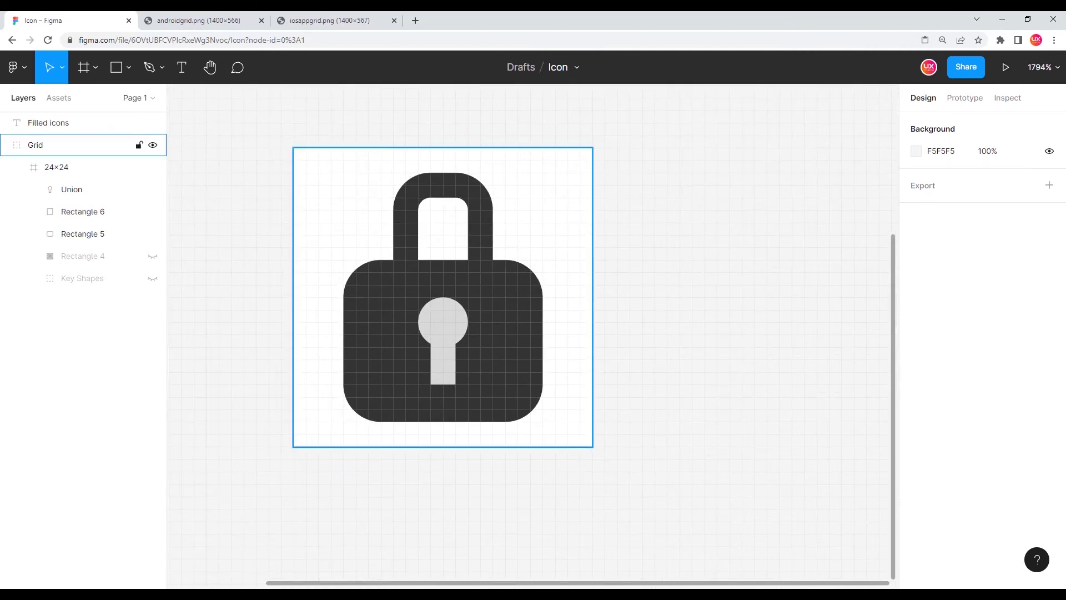
pyautogui.scroll(-1, 398, 350)
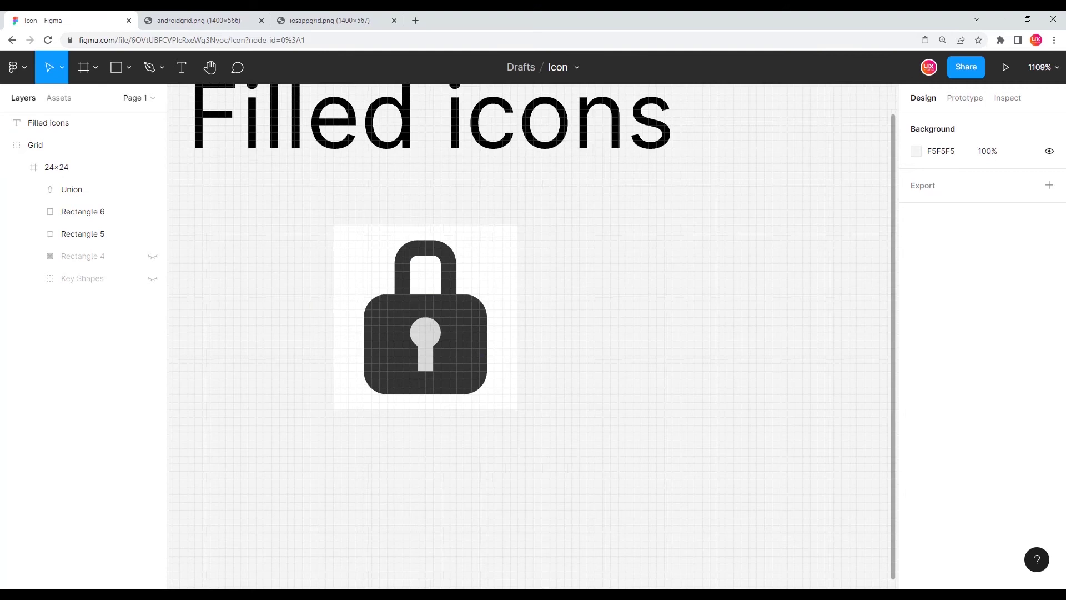
pyautogui.doubleClick(397, 350)
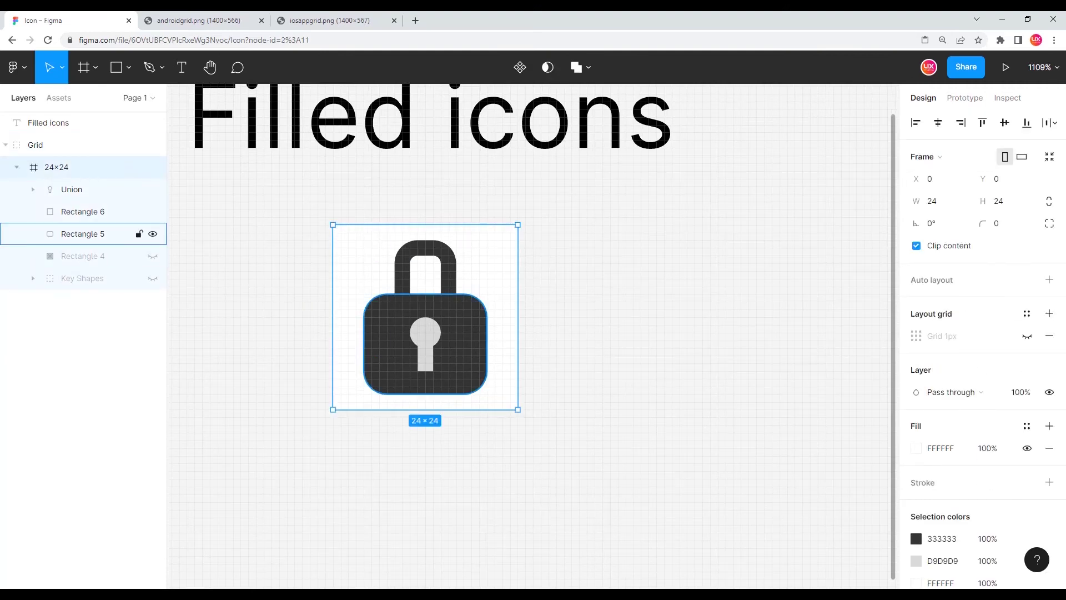
pyautogui.scroll(-1, 172, 326)
pyautogui.click(172, 327)
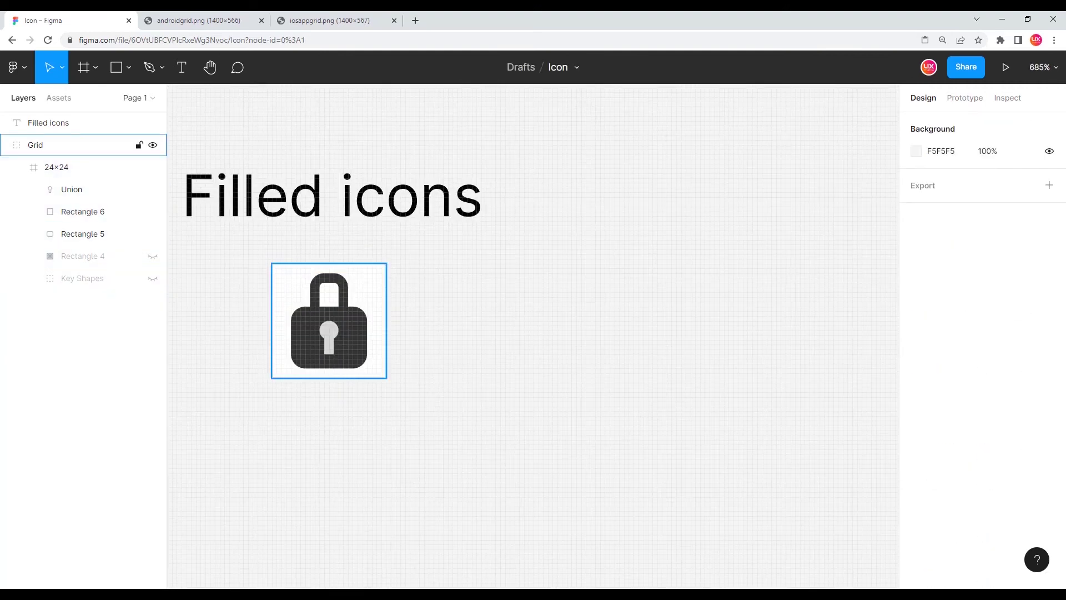
# - Duplicate the "Filled icons" heading and its lock icon to the right, with the heading copy at X 57, Y -22
pyautogui.click(36, 145)
pyautogui.click(199, 133)
pyautogui.hotkey('ctrl', 'a')
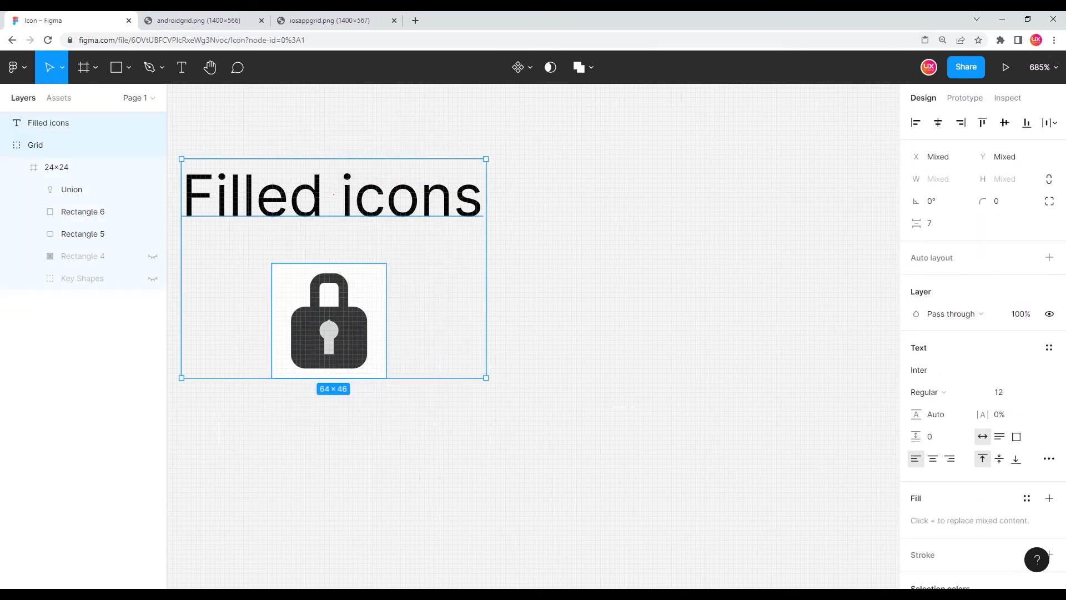
pyautogui.moveTo(298, 137); pyautogui.dragTo(430, 435)
pyautogui.moveTo(329, 334); pyautogui.dragTo(646, 343)
# - Change the copied heading's text to "Line icons"
pyautogui.doubleClick(564, 216)
pyautogui.click(555, 216)
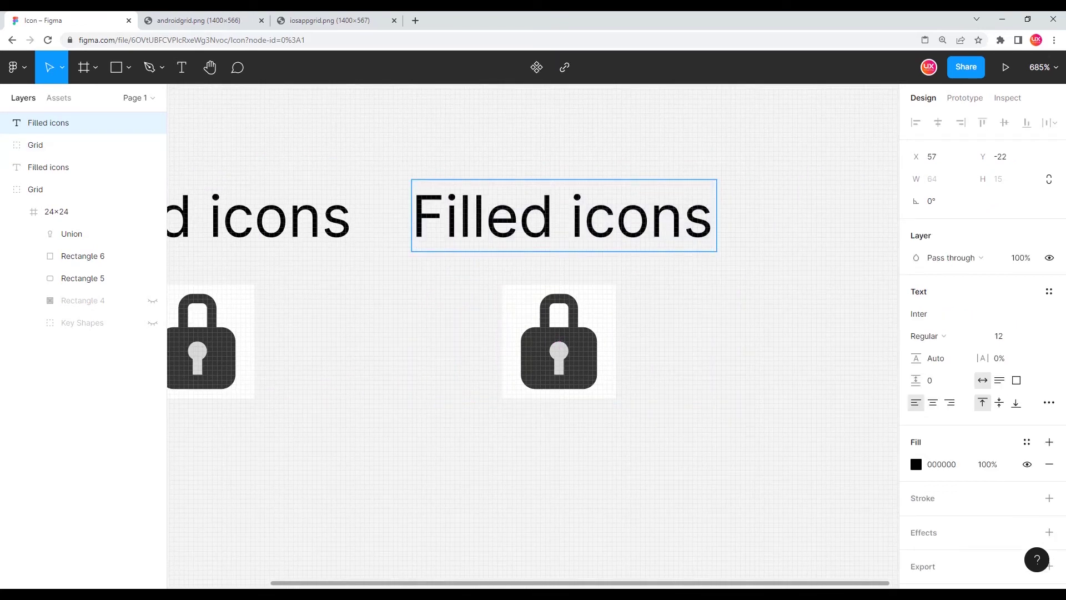
pyautogui.hotkey('shift', 'Left')
pyautogui.hotkey('shift', 'Left')
pyautogui.hotkey('shift', 'Left')
pyautogui.hotkey('shift', 'Left')
pyautogui.hotkey('shift', 'Left')
pyautogui.hotkey('shift', 'Left')
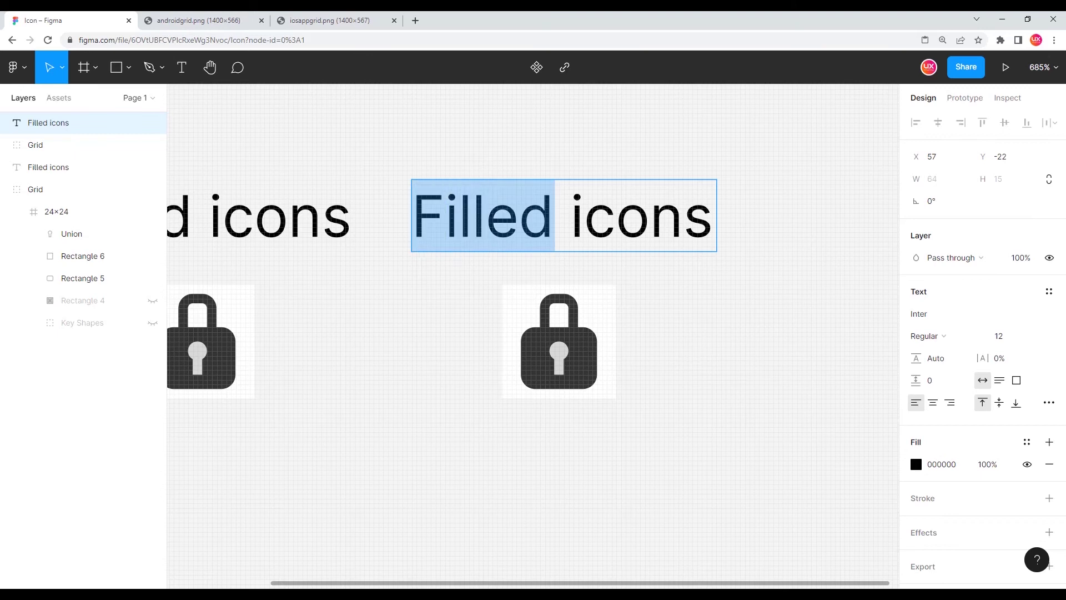
pyautogui.write('Line')
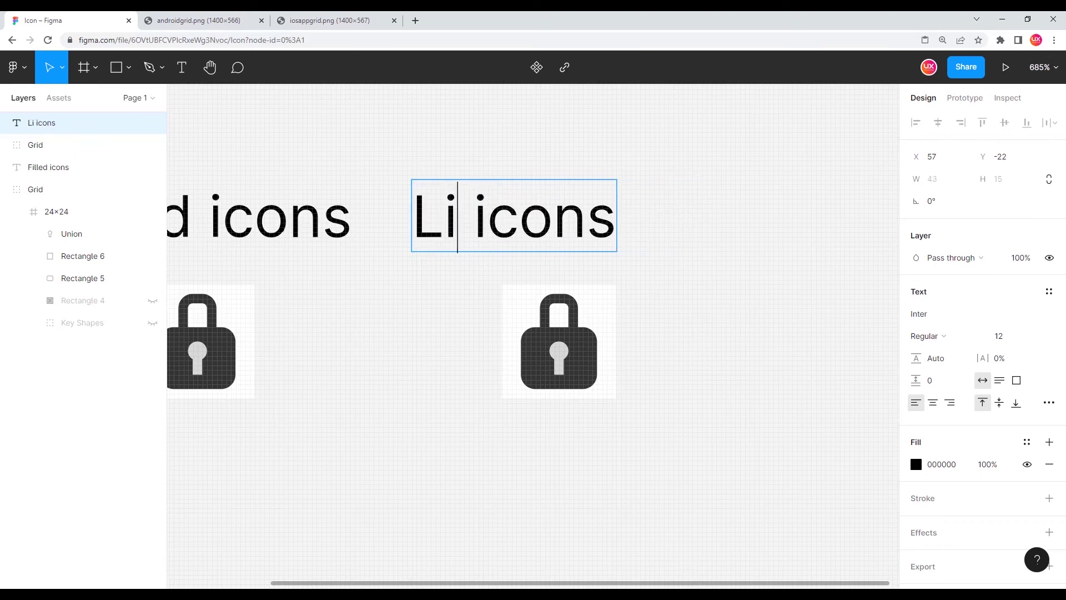
pyautogui.press('Escape')
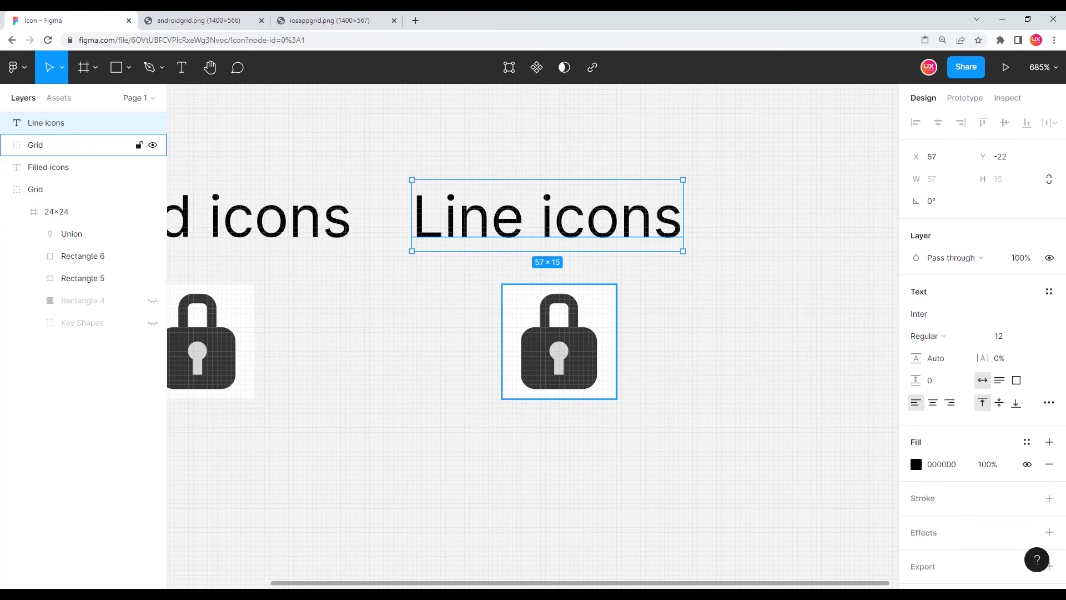
pyautogui.press('Escape')
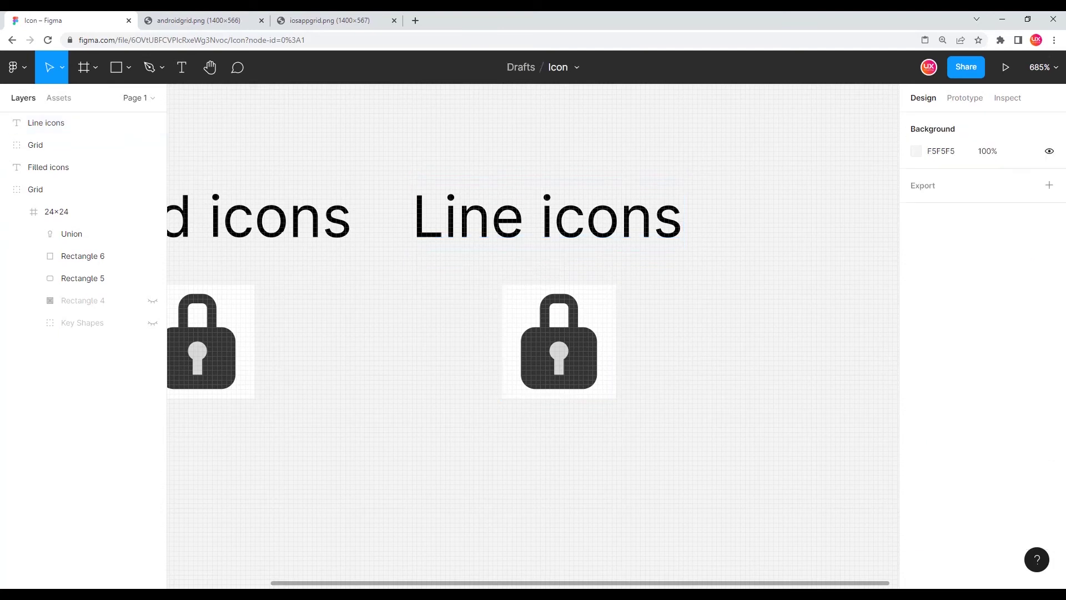
# - Duplicate the "Line icons" heading and its lock icon to the right, with the heading copy at X 127, Y -22
pyautogui.scroll(-3, 655, 350)
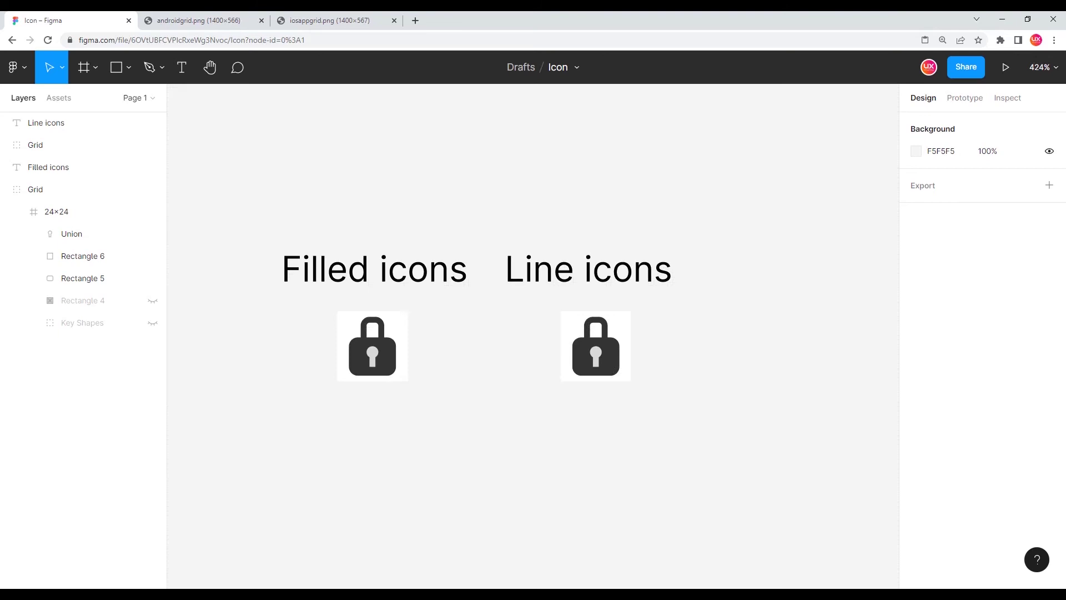
pyautogui.scroll(3, 644, 355)
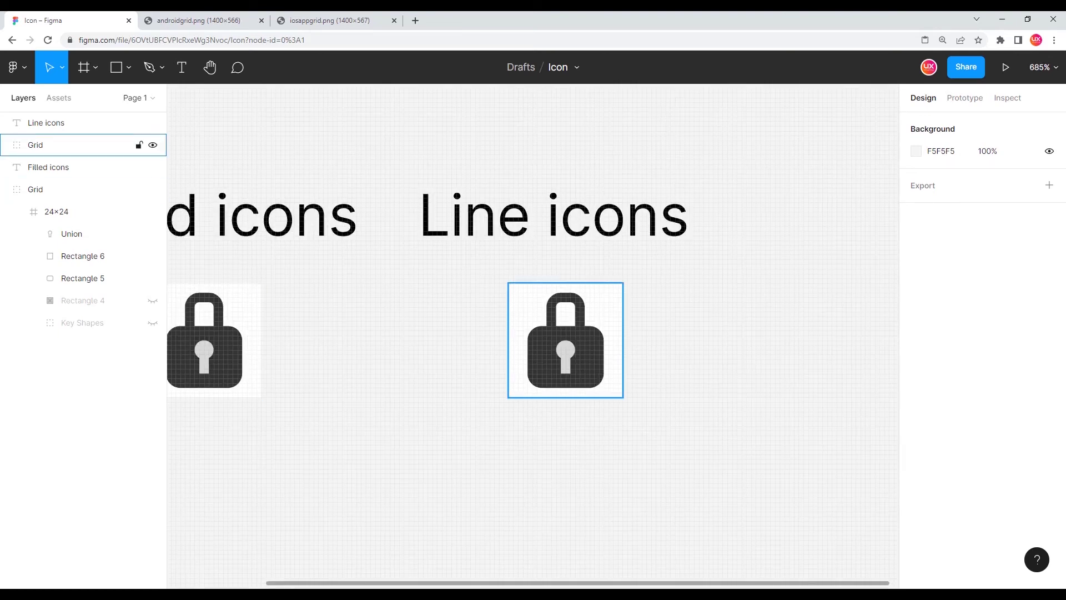
pyautogui.moveTo(578, 344); pyautogui.dragTo(453, 367)
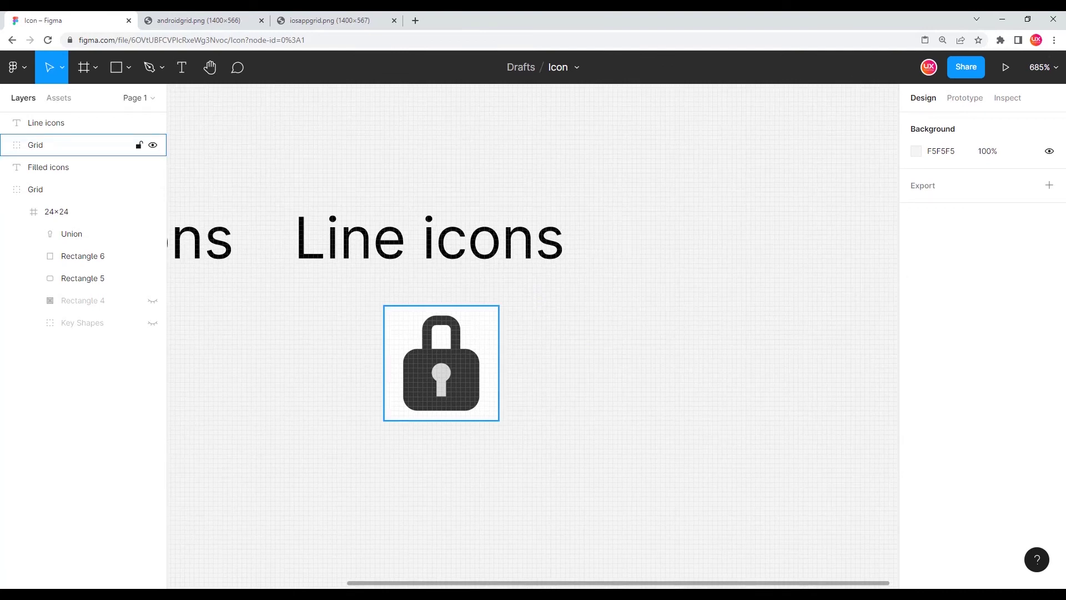
pyautogui.moveTo(331, 172); pyautogui.dragTo(524, 469)
pyautogui.keyDown('alt'); pyautogui.moveTo(458, 369); pyautogui.dragTo(645, 372); pyautogui.keyUp('alt')
pyautogui.press('Escape')
# - Change the third heading's text to "Two tone icons"
pyautogui.doubleClick(561, 240)
pyautogui.moveTo(561, 240); pyautogui.dragTo(482, 240)
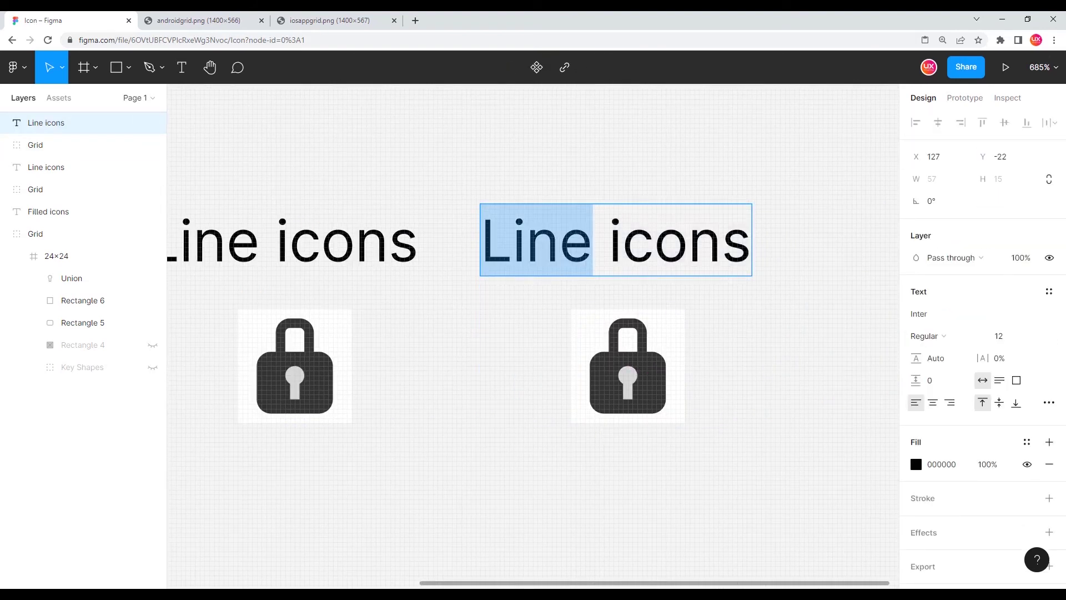
pyautogui.write('Two tone')
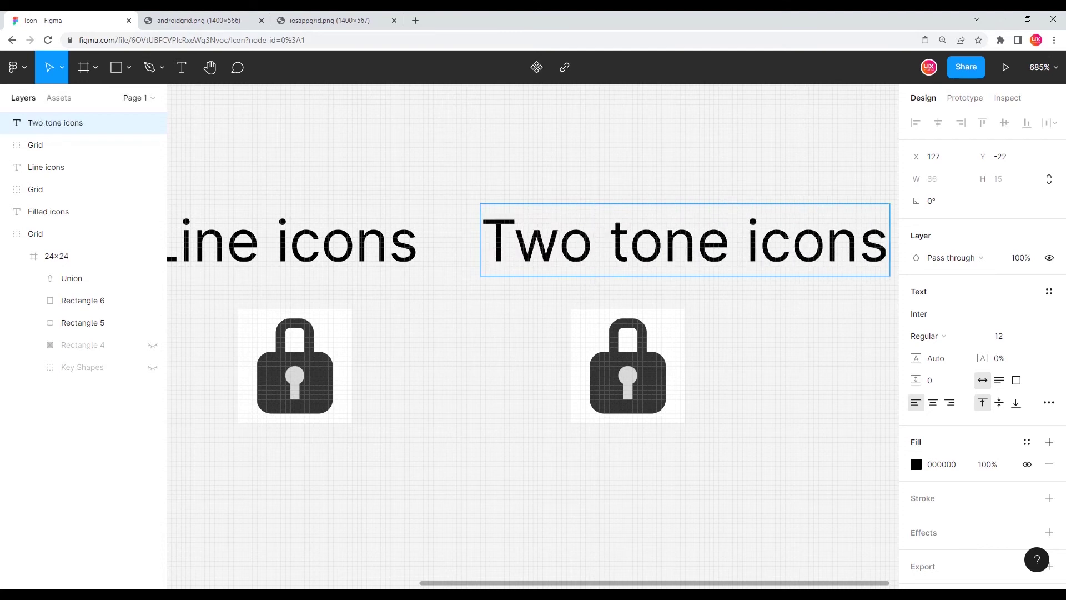
pyautogui.press('Escape')
# - Move the lock icon under the "Two tone icons" heading right to X 157, Y 0
pyautogui.moveTo(550, 297); pyautogui.dragTo(664, 416)
pyautogui.moveTo(647, 377); pyautogui.dragTo(699, 376)
pyautogui.scroll(-2, 699, 377)
pyautogui.scroll(-1, 700, 376)
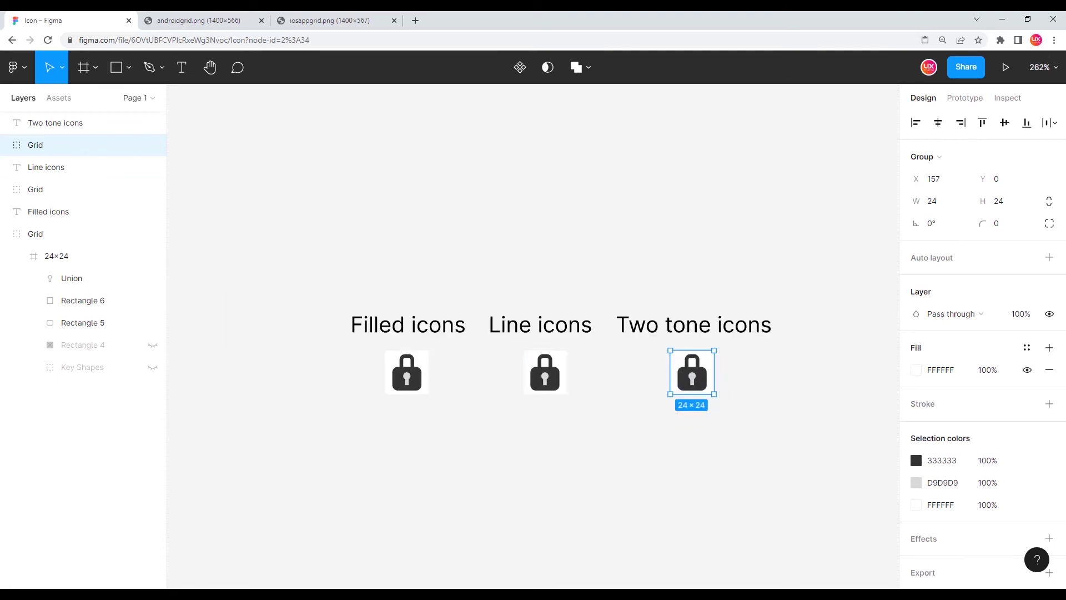
# - Give the lock body under "Line icons" a 1-weight inside stroke in 000000 and remove its fill
pyautogui.scroll(1, 545, 382)
pyautogui.click(561, 444)
pyautogui.scroll(2, 564, 383)
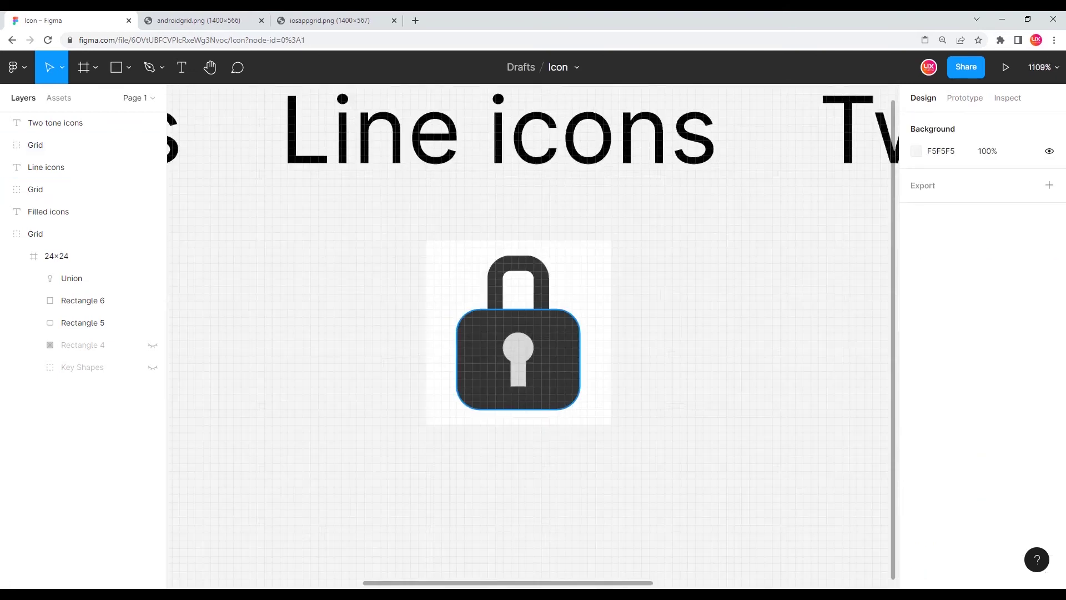
pyautogui.click(564, 383)
pyautogui.keyDown('ctrl'); pyautogui.click(565, 382); pyautogui.keyUp('ctrl')
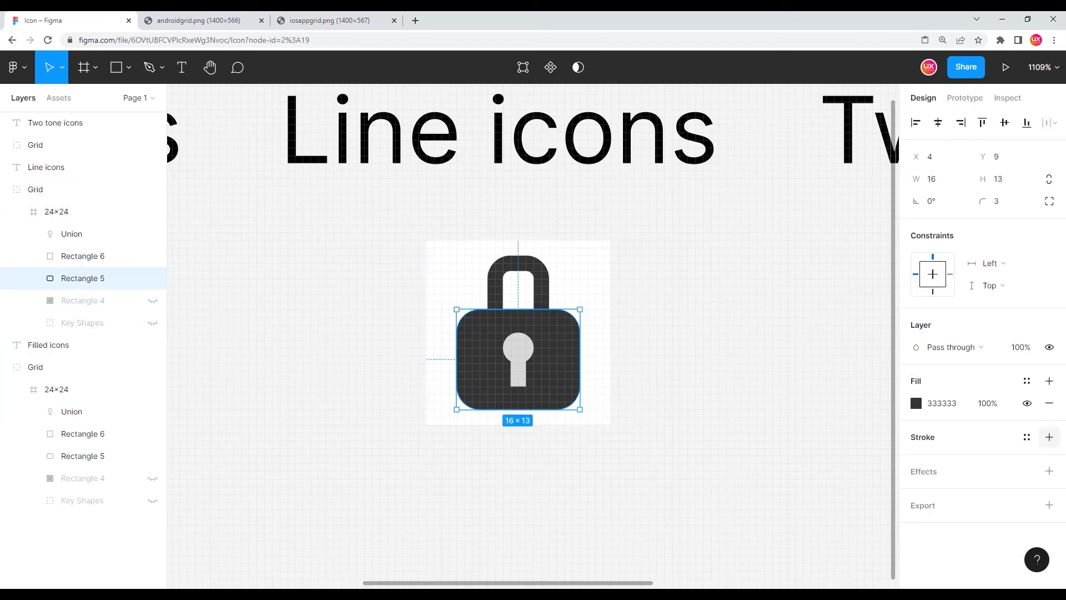
pyautogui.click(1049, 437)
pyautogui.click(1049, 403)
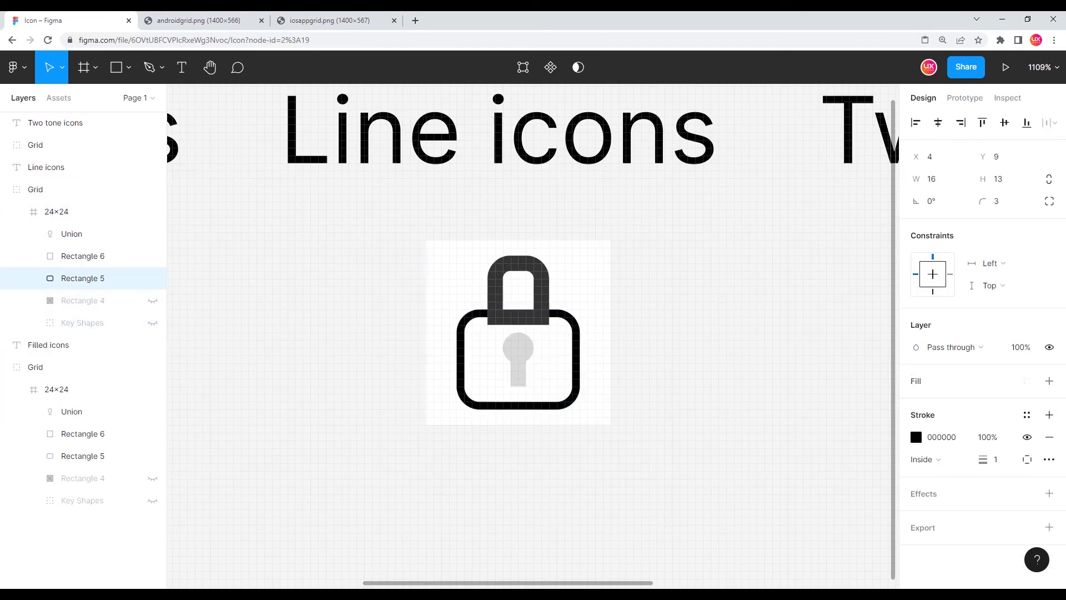
# - Reduce the height of the shackle rectangle under "Line icons" to 8
pyautogui.click(84, 256)
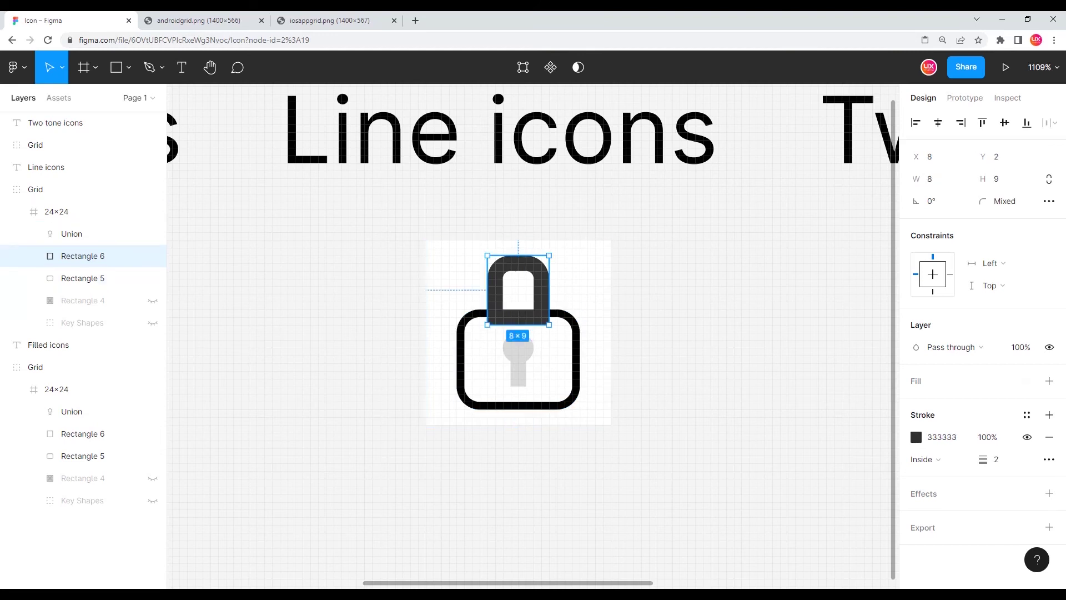
pyautogui.hotkey('ctrl', 'Up')
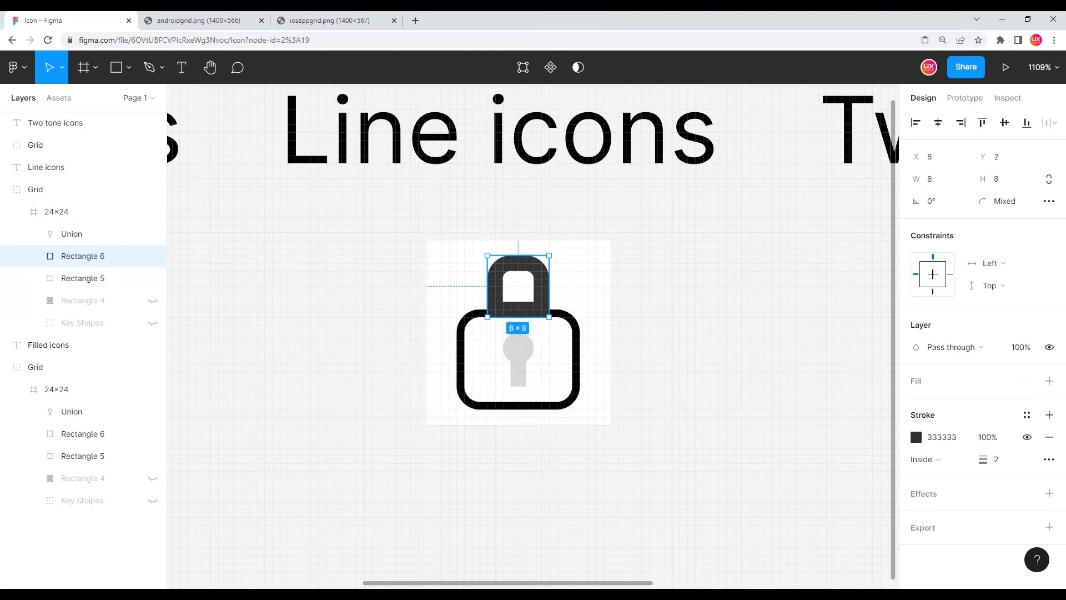
# - Set the stroke weight of the lock shackle under "Line icons" to 1
pyautogui.click(996, 459)
pyautogui.write('1')
pyautogui.press('Return')
pyautogui.click(710, 377)
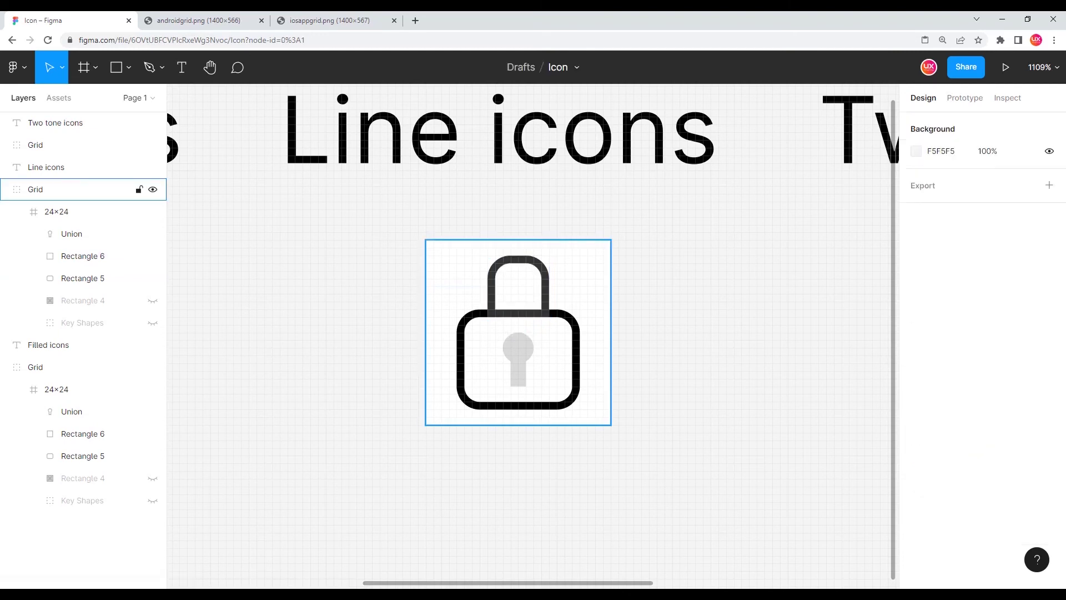
# - Change the fill of the keyhole in the "Line icons" lock to 000000
pyautogui.doubleClick(555, 333)
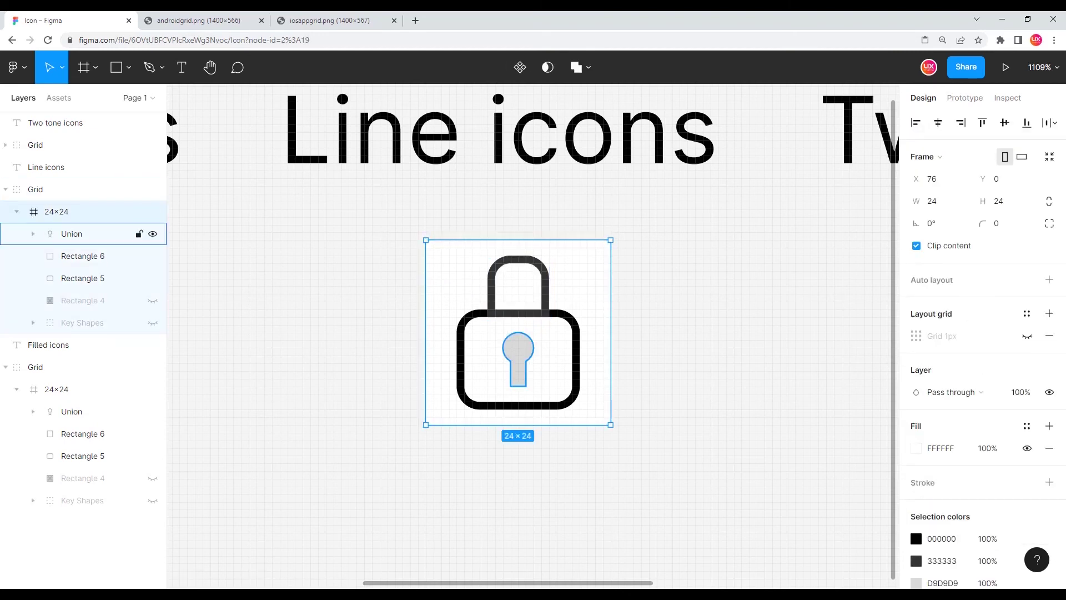
pyautogui.click(72, 234)
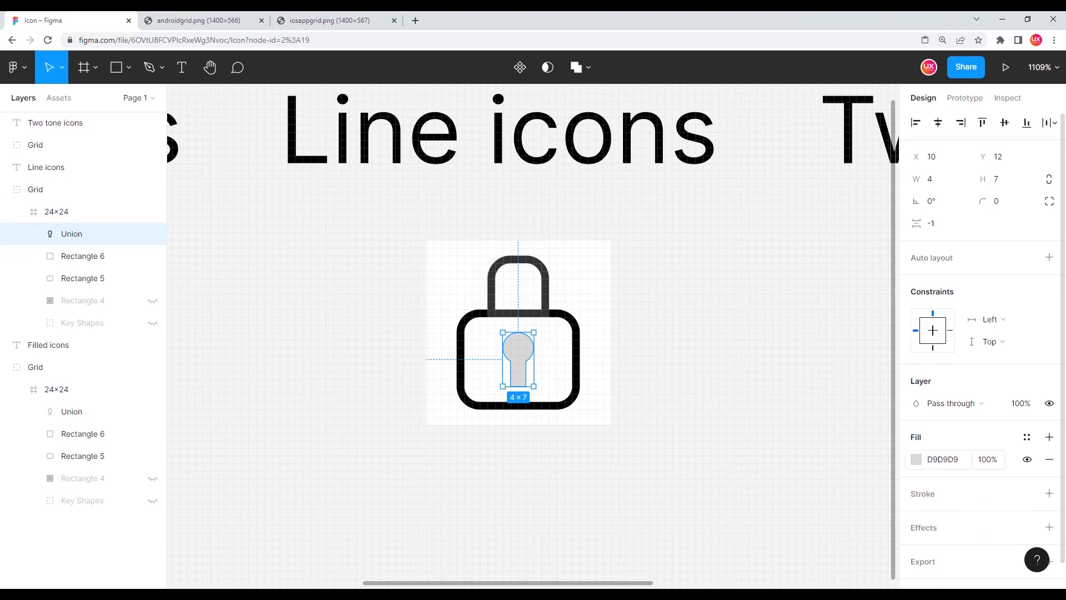
pyautogui.click(930, 459)
pyautogui.write('000000')
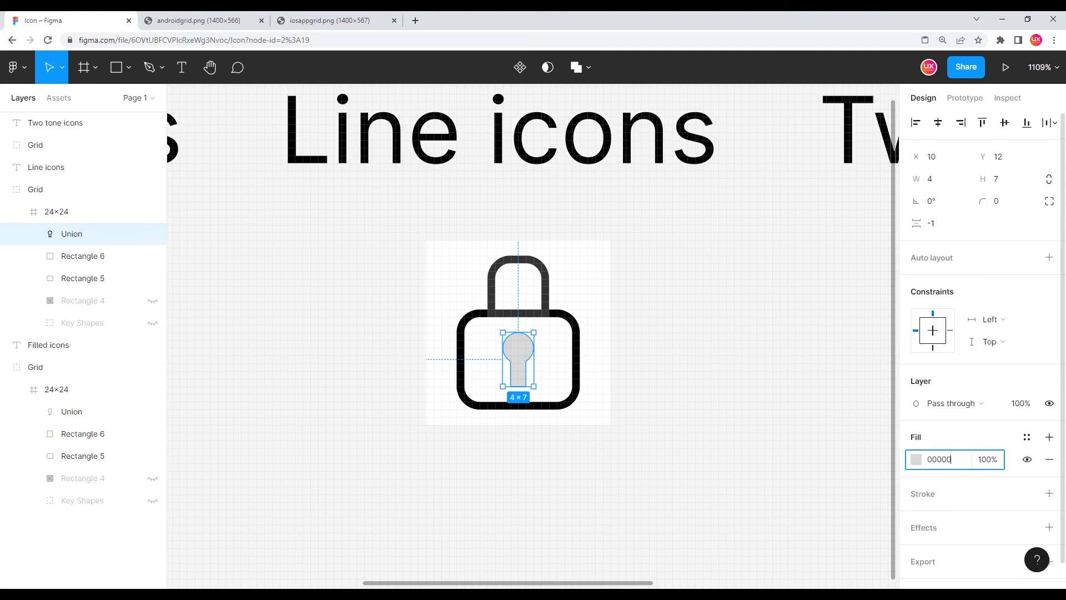
pyautogui.press('Return')
pyautogui.press('Escape')
pyautogui.press('Escape')
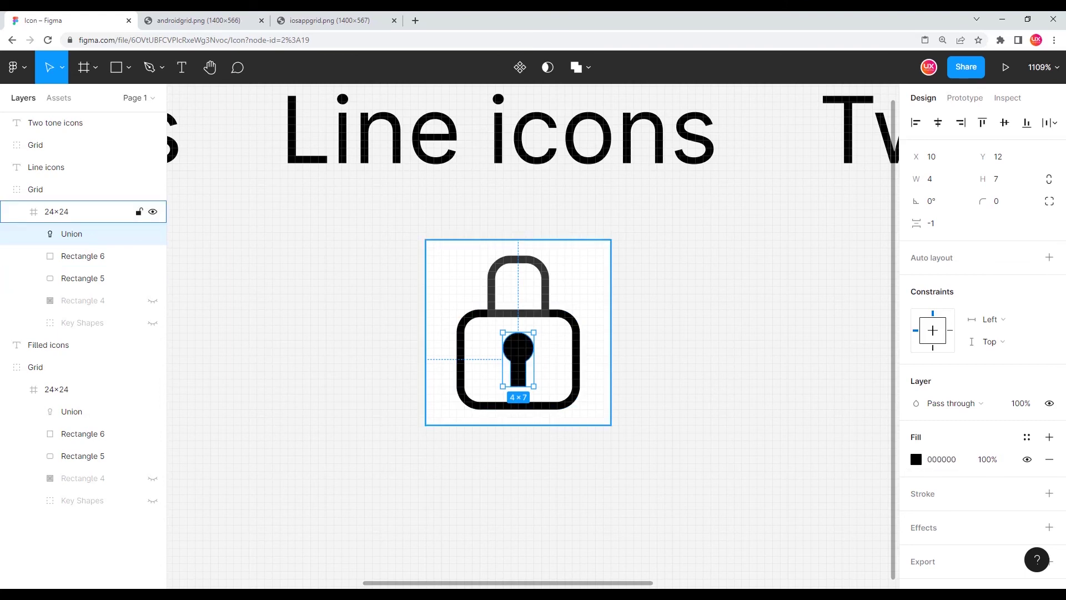
# - Give the lock body under "Two tone icons" a 1-weight inside stroke in 000000 and a light grey D0D0D0 fill
pyautogui.hotkey('shift', '1')
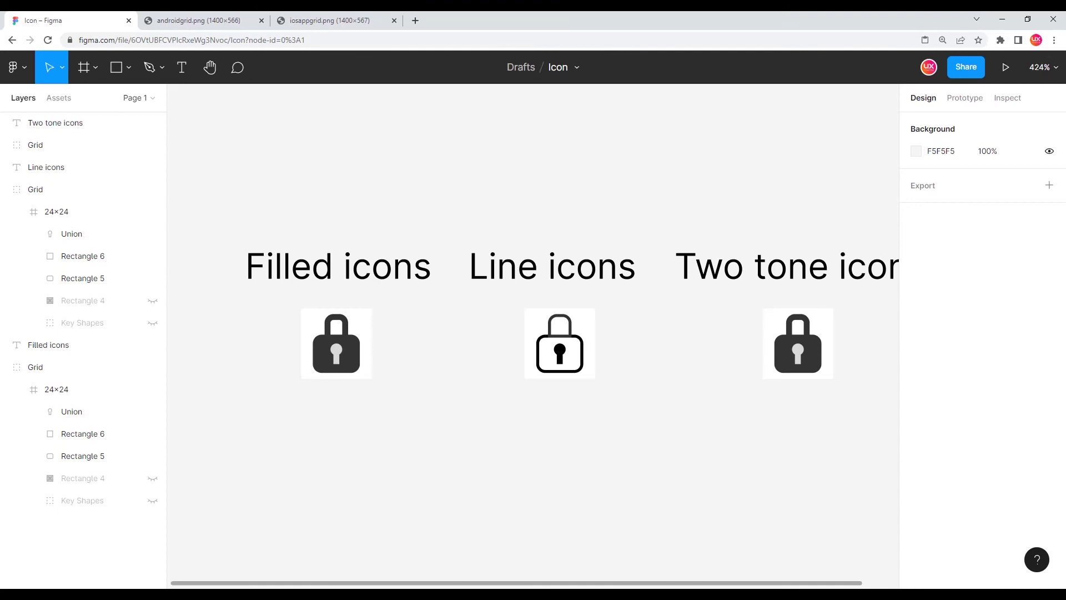
pyautogui.hscroll(5, 533, 333)
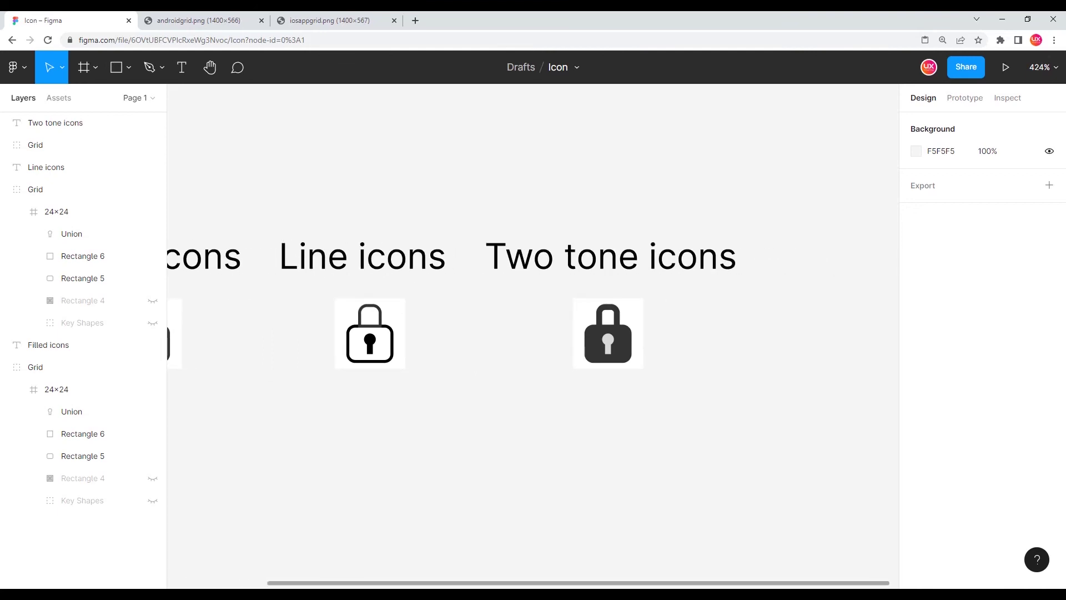
pyautogui.scroll(4, 631, 367)
pyautogui.keyDown('ctrl'); pyautogui.click(606, 322); pyautogui.keyUp('ctrl')
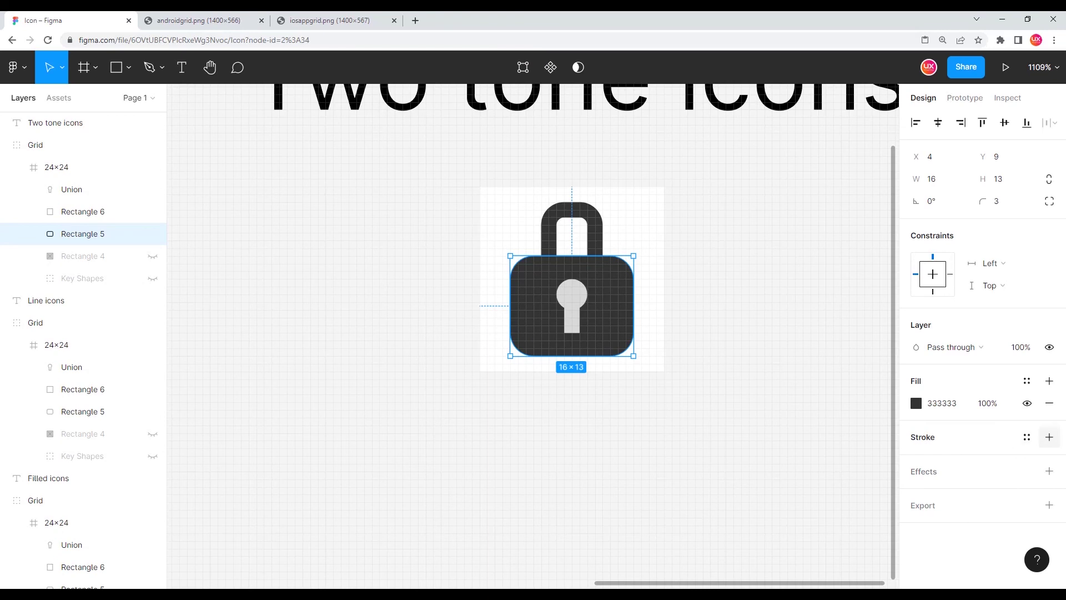
pyautogui.click(1049, 437)
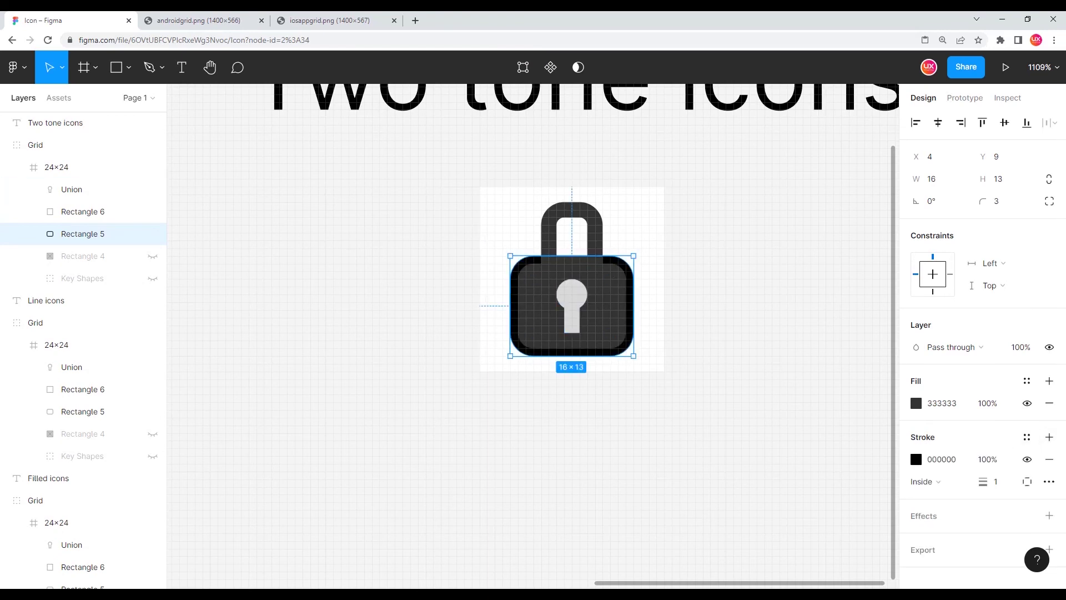
pyautogui.click(942, 404)
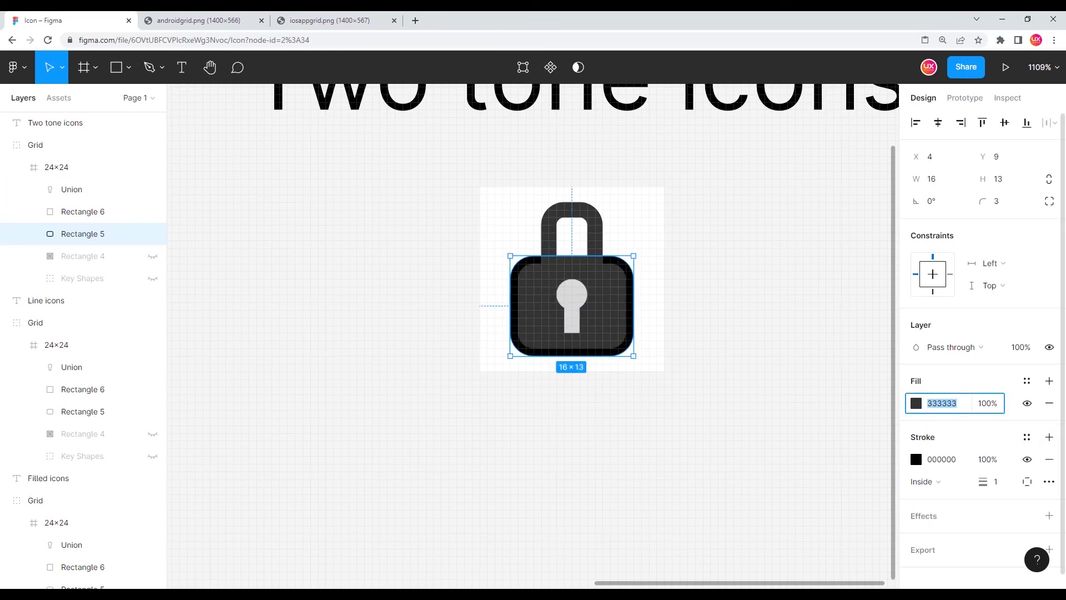
pyautogui.click(917, 403)
pyautogui.moveTo(733, 374); pyautogui.dragTo(733, 271)
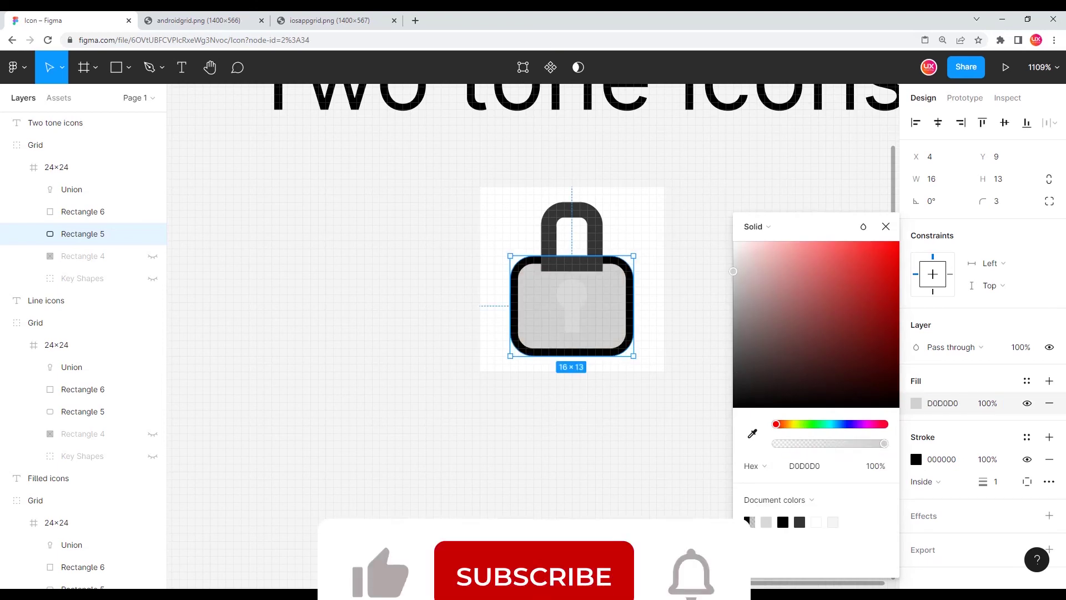
# - Reduce the height of the shackle rectangle under "Two tone icons" to 8 and set its stroke weight to 1
pyautogui.click(595, 240)
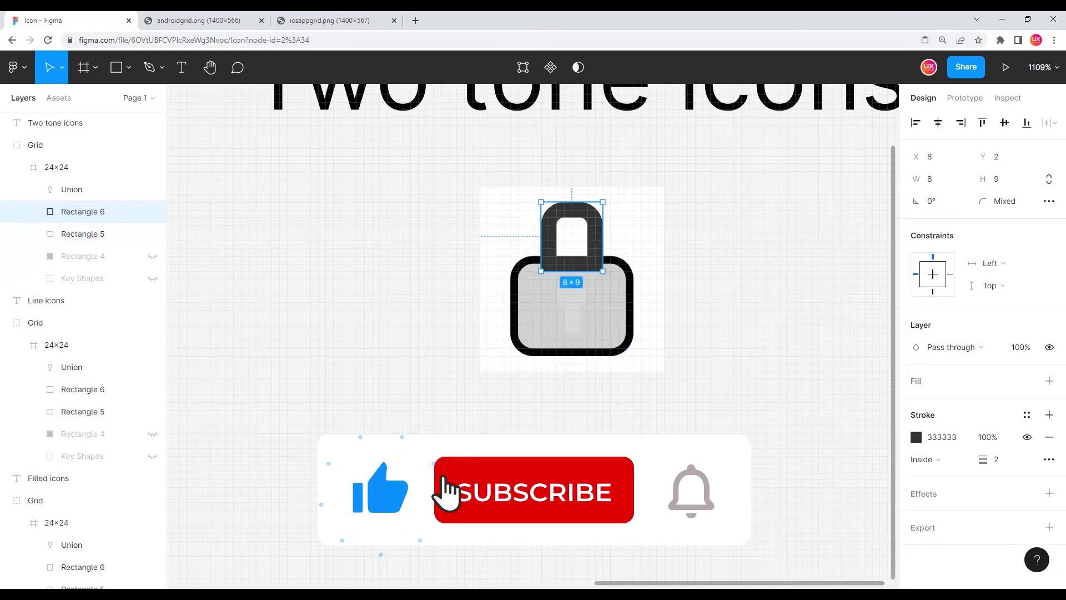
pyautogui.moveTo(572, 272); pyautogui.dragTo(572, 264)
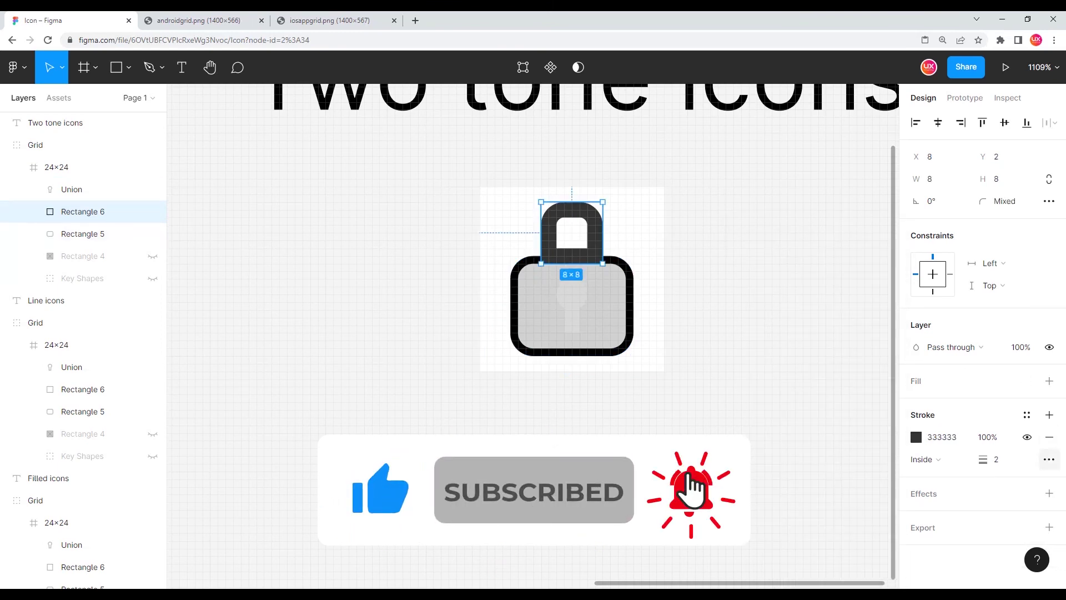
pyautogui.click(997, 459)
pyautogui.write('1')
pyautogui.press('Return')
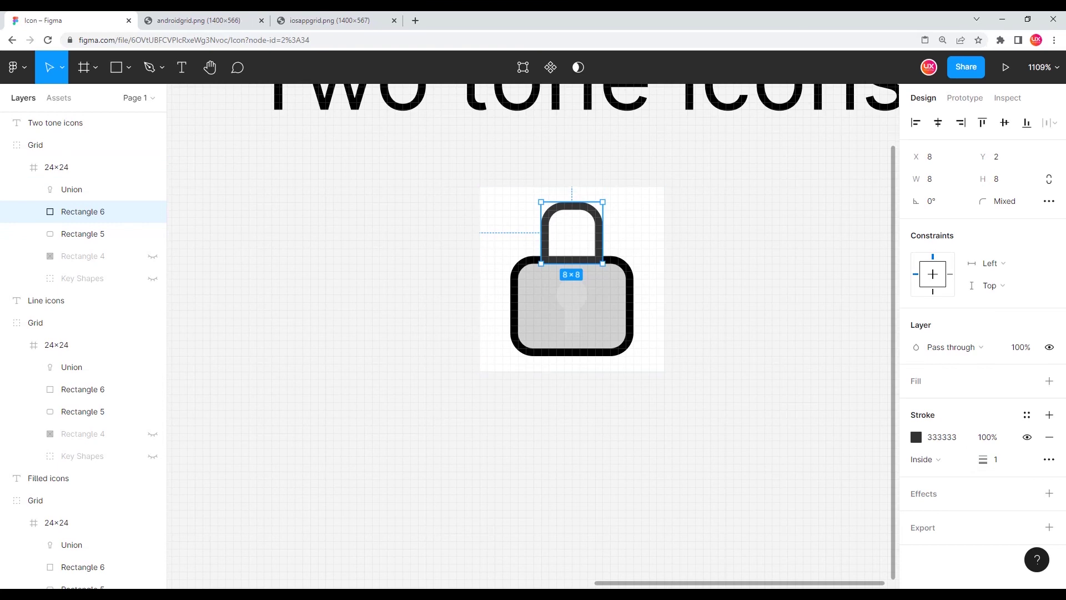
# - Change the fill of the keyhole in the "Two tone icons" lock to 000000
pyautogui.click(572, 304)
pyautogui.click(942, 459)
pyautogui.write('000000')
pyautogui.press('Return')
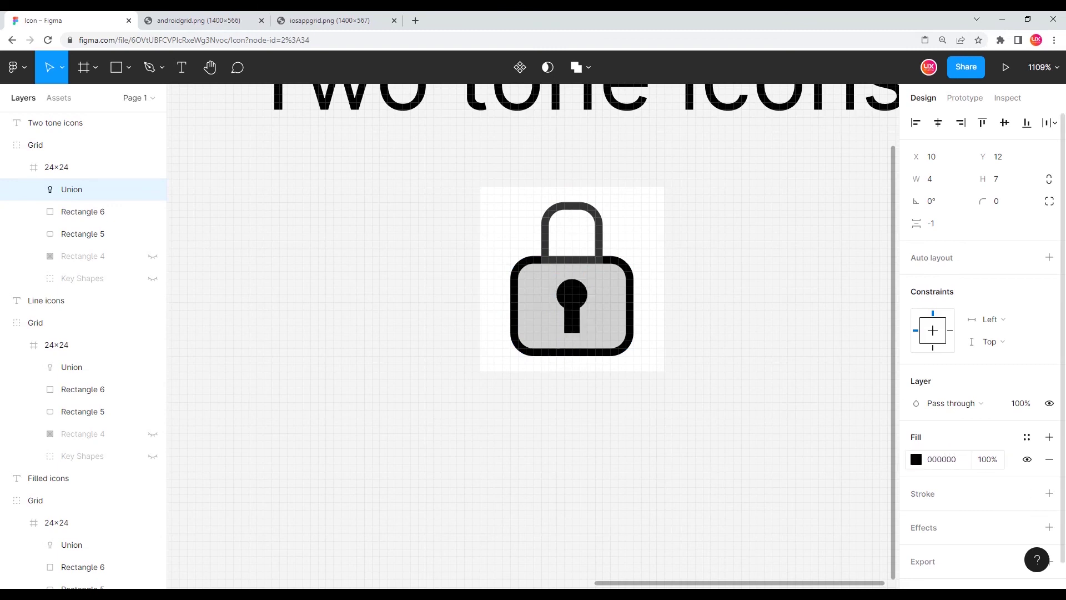
pyautogui.click(738, 333)
# - Change the stroke colour of the shackle in the "Two tone icons" lock to 000000
pyautogui.scroll(3, 630, 269)
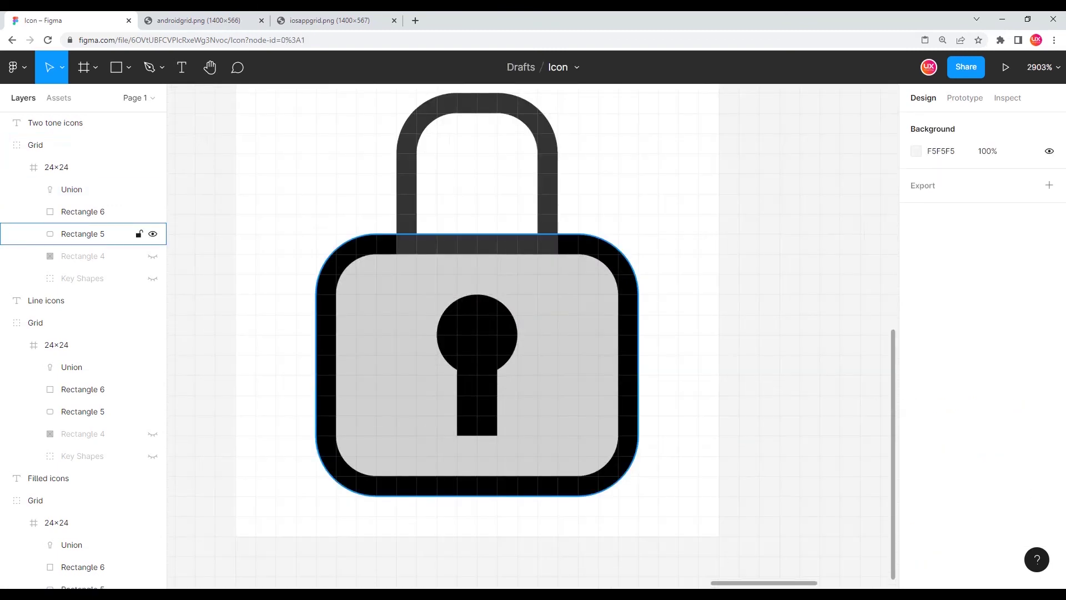
pyautogui.scroll(-1, 657, 306)
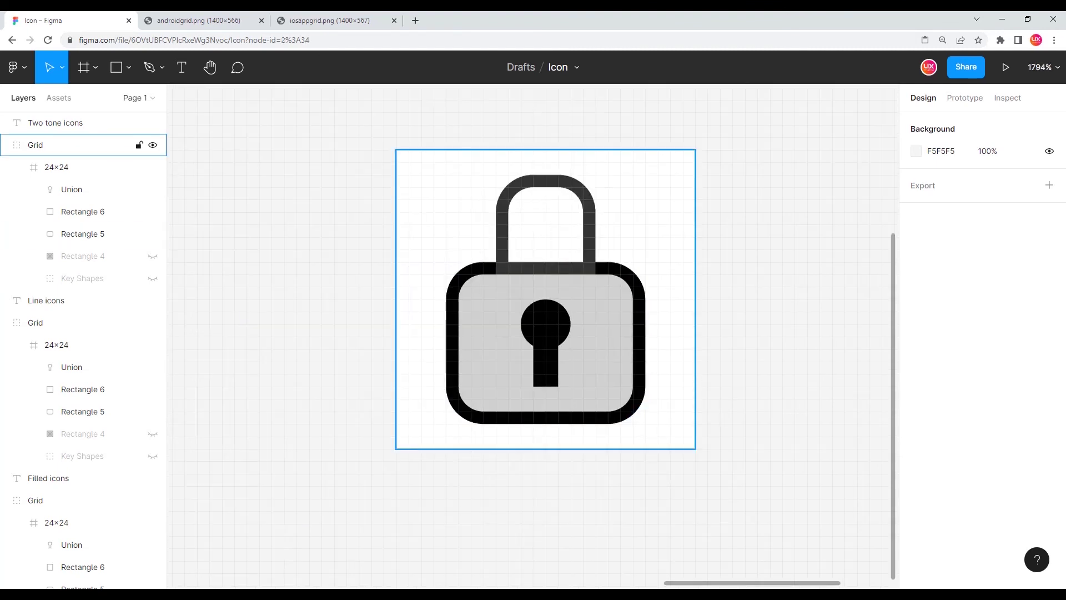
pyautogui.doubleClick(589, 239)
pyautogui.doubleClick(590, 239)
pyautogui.press('Return')
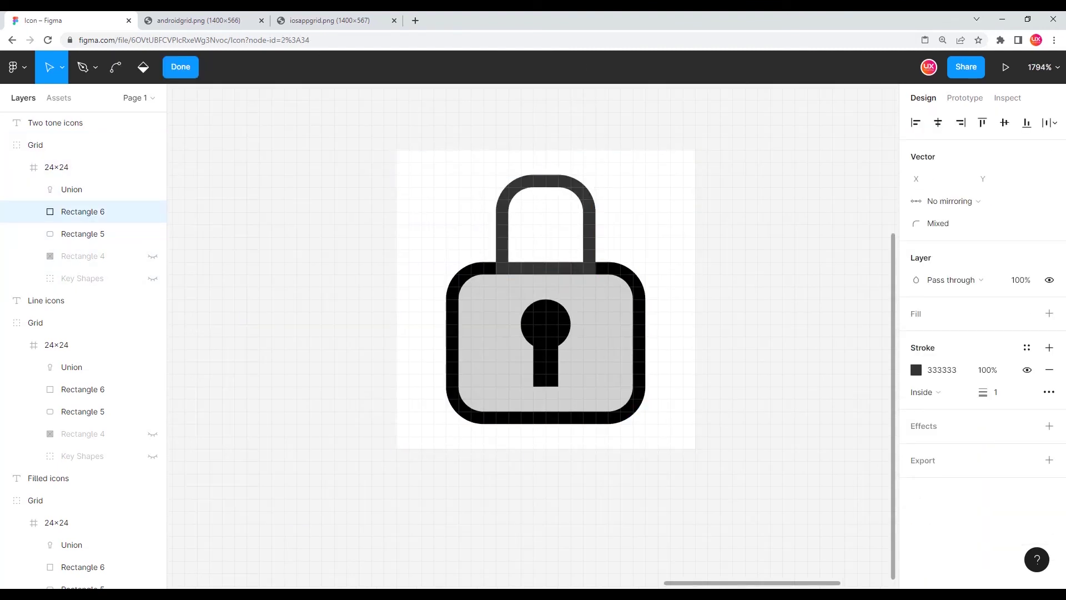
pyautogui.click(937, 370)
pyautogui.write('000000')
pyautogui.press('Return')
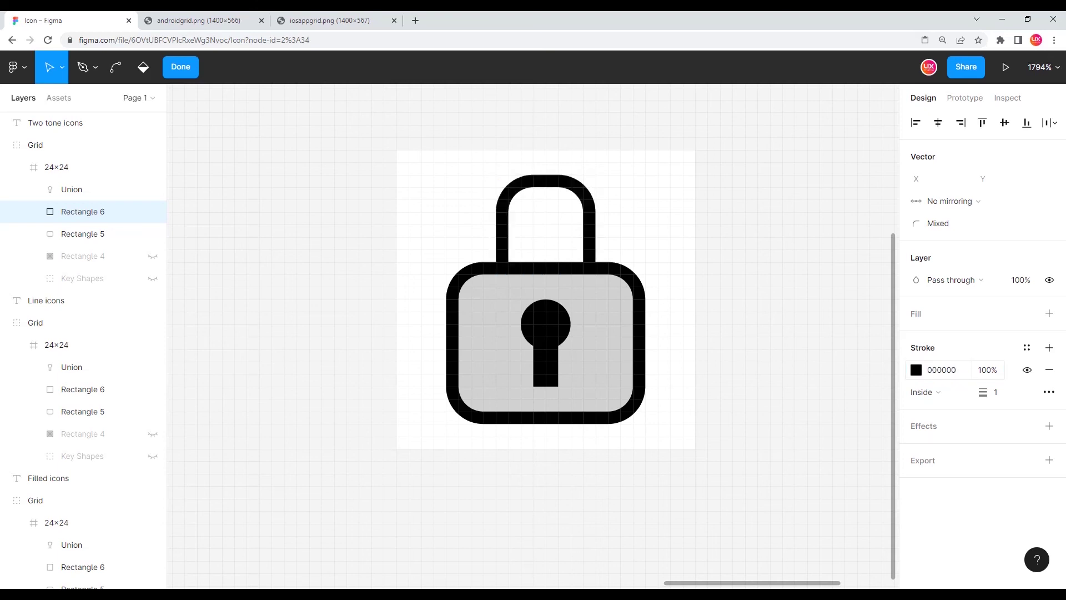
pyautogui.scroll(-3, 666, 325)
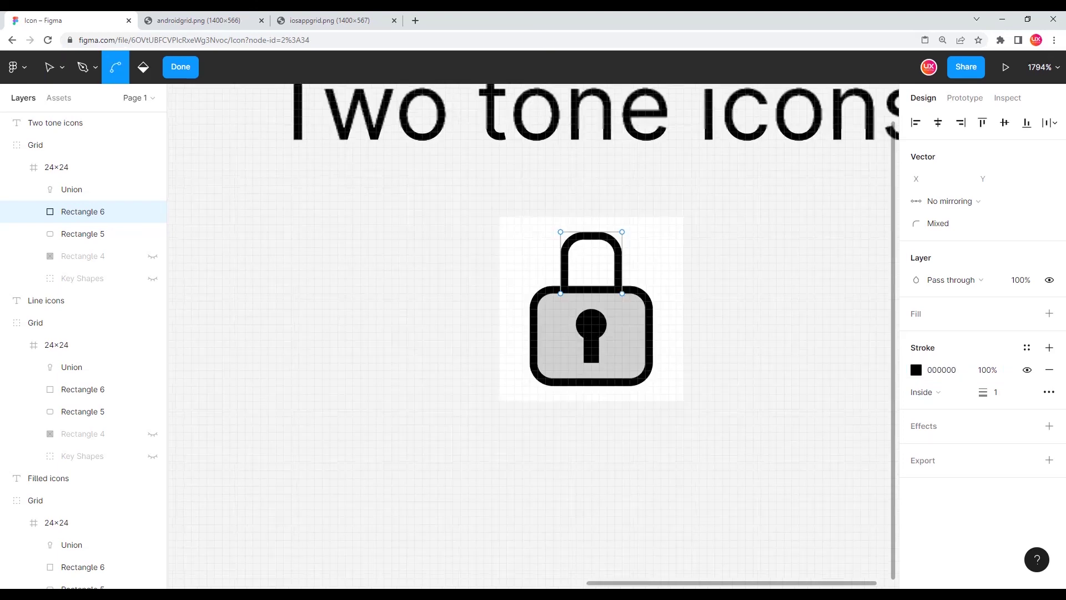
pyautogui.press('Escape')
pyautogui.scroll(-6, 620, 322)
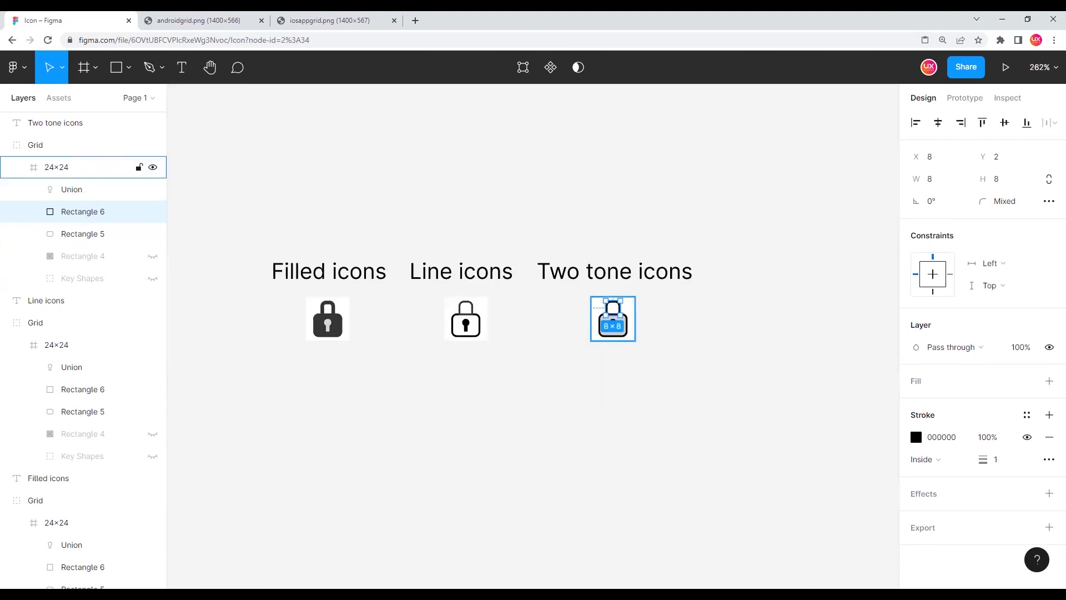
pyautogui.click(661, 347)
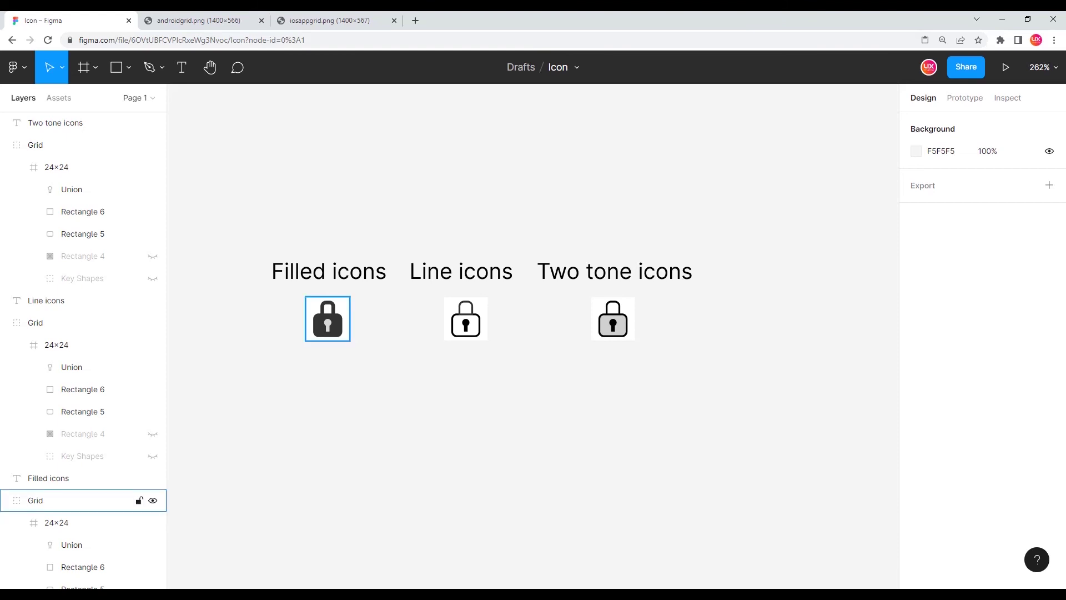
# - Duplicate the filled lock icon straight down to X 0, Y 37
pyautogui.moveTo(292, 292); pyautogui.dragTo(349, 335)
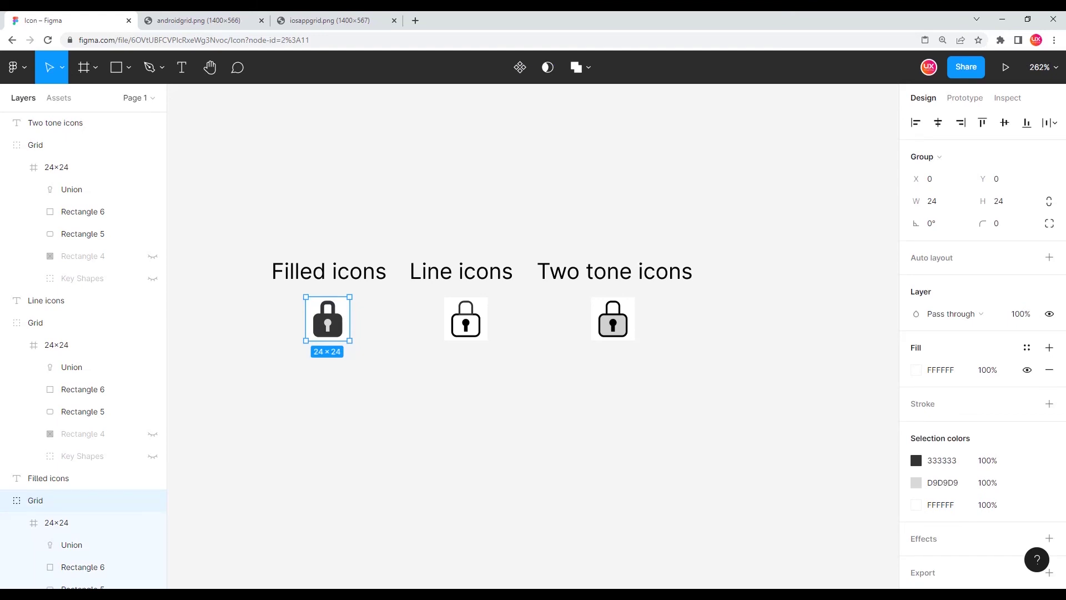
pyautogui.scroll(5, 305, 347)
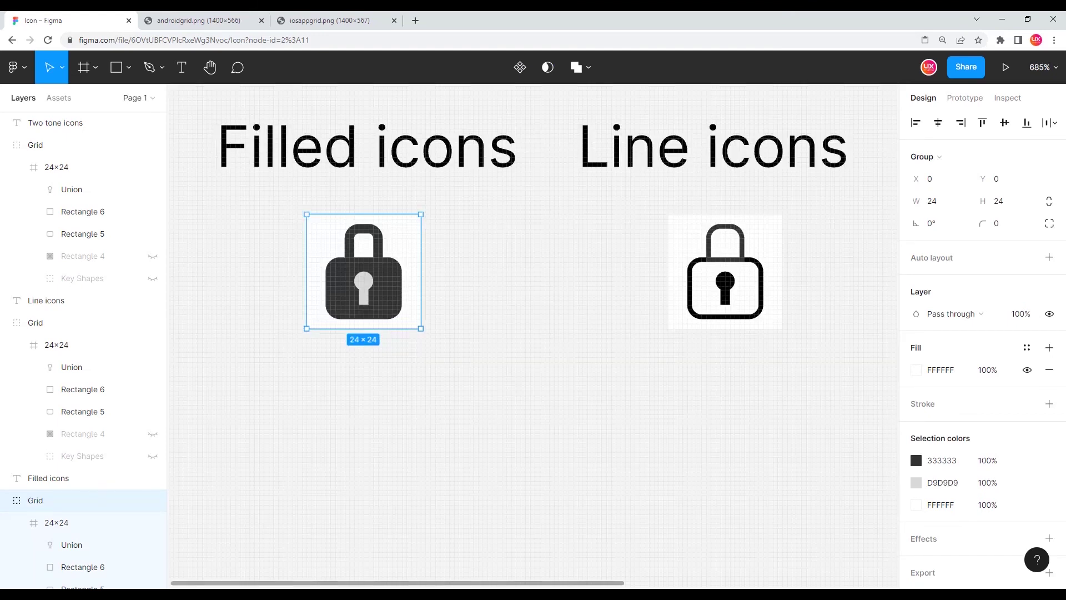
pyautogui.moveTo(364, 278); pyautogui.dragTo(365, 453)
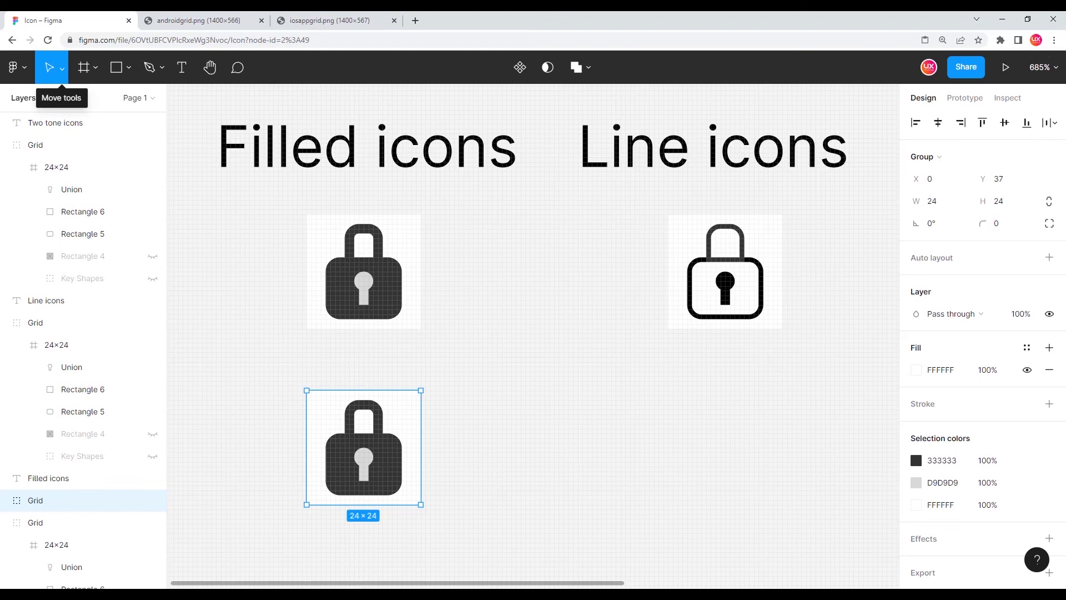
# - Scale the duplicated filled lock icon proportionally to 32×32 with the Scale tool
pyautogui.click(62, 67)
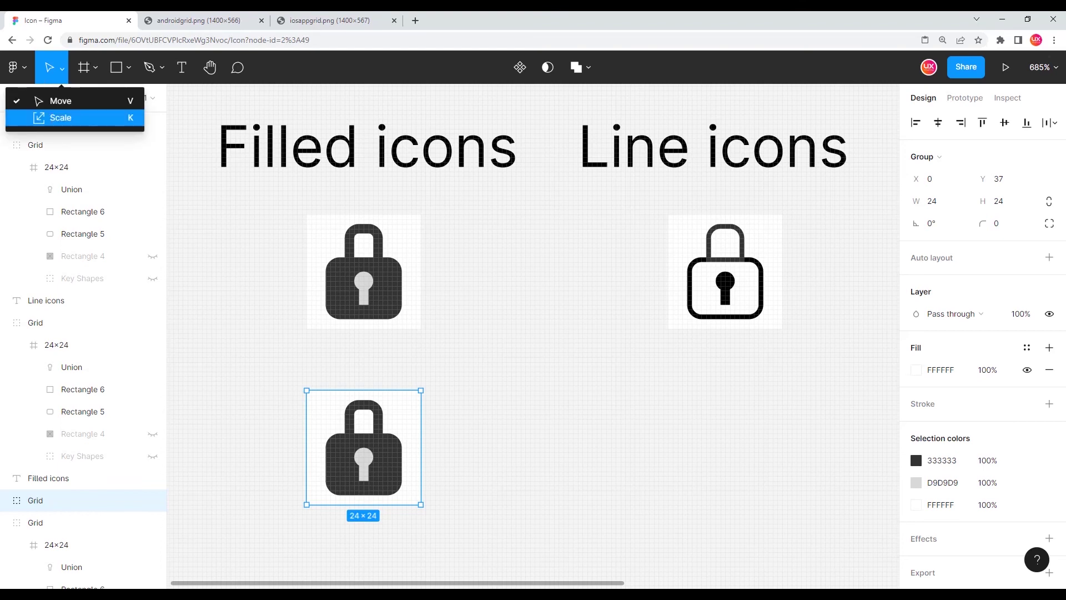
pyautogui.click(60, 117)
pyautogui.scroll(-3, 533, 333)
pyautogui.moveTo(392, 419); pyautogui.dragTo(430, 458)
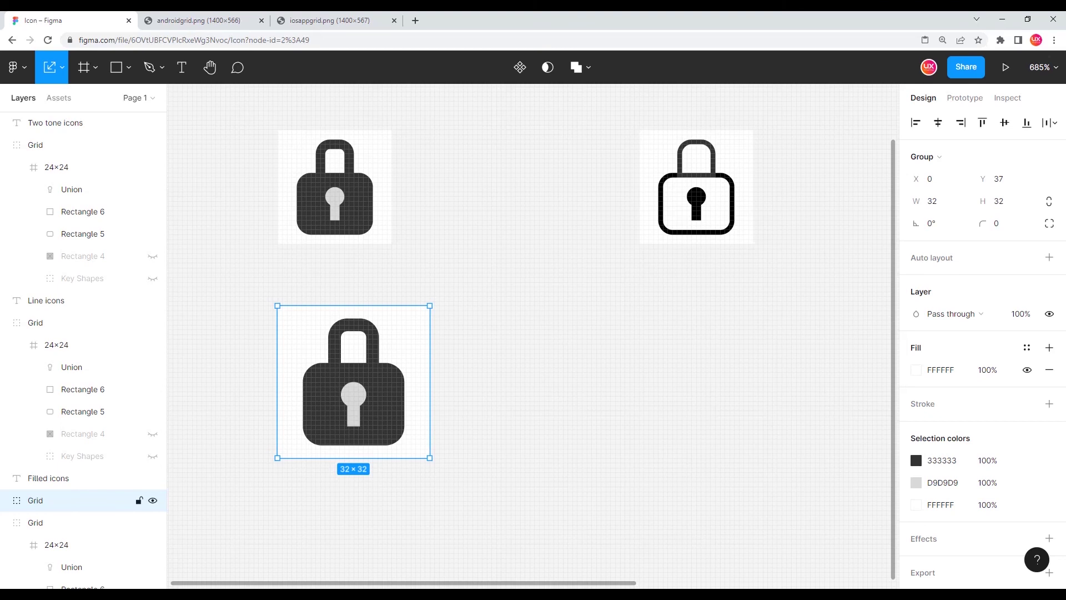
pyautogui.hotkey('shift', '1')
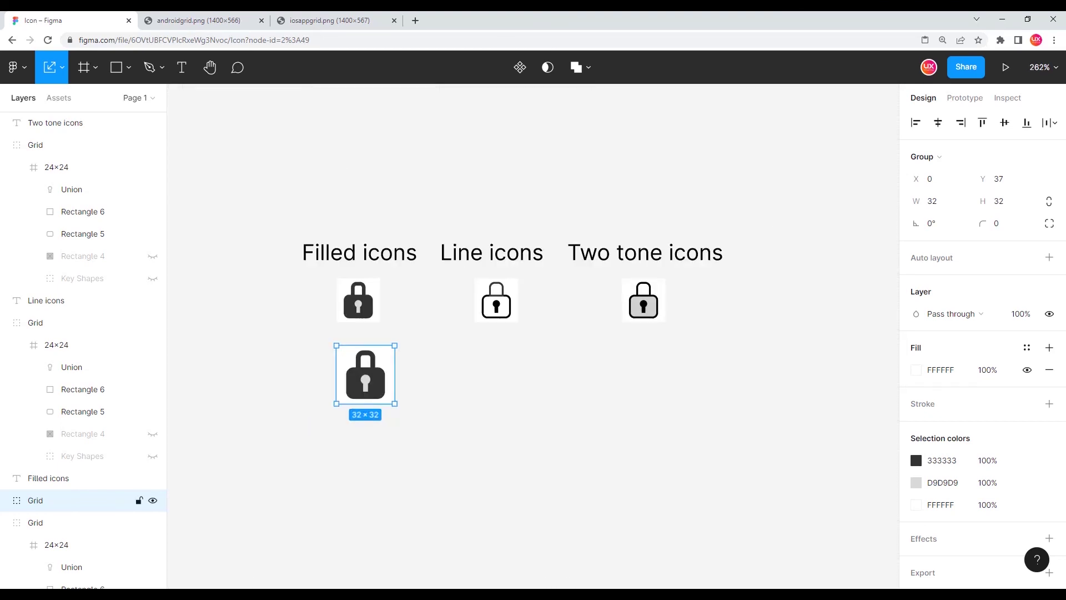
# - Duplicate the 32×32 filled lock icon straight down to X 0, Y 82
pyautogui.press('Escape')
pyautogui.moveTo(365, 374); pyautogui.dragTo(366, 456)
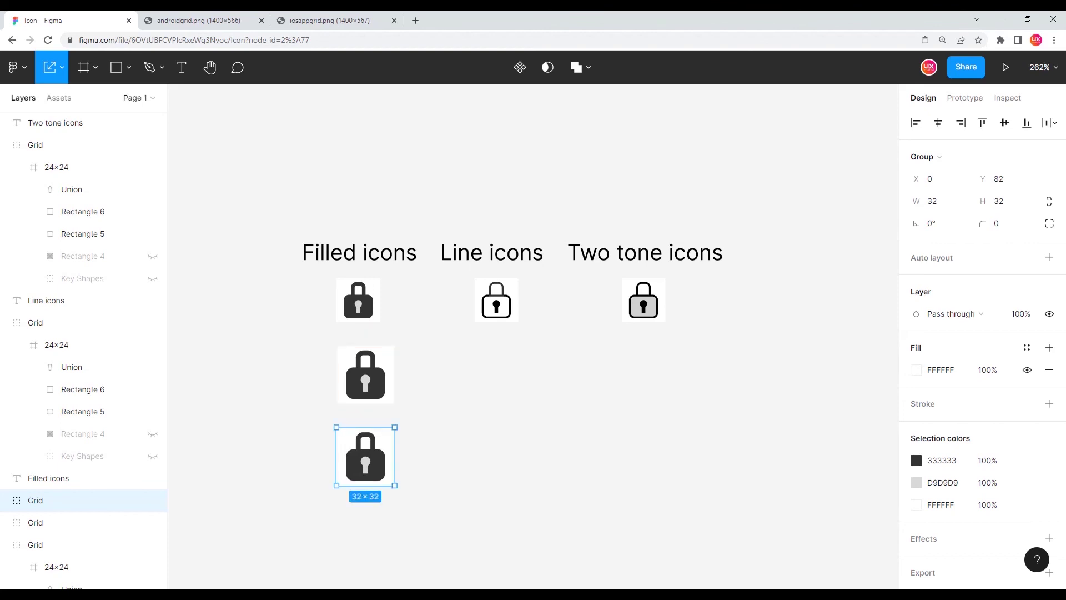
pyautogui.press('Escape')
# - Scale the lowest copy of the filled lock icon proportionally to 72×72
pyautogui.moveTo(306, 421); pyautogui.dragTo(418, 501)
pyautogui.scroll(5, 385, 514)
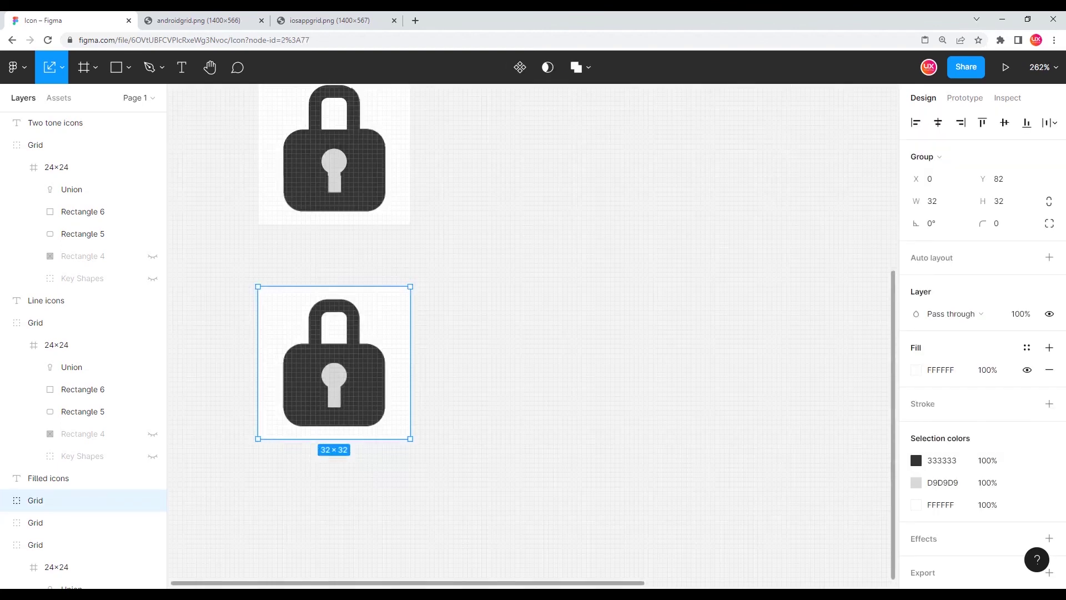
pyautogui.moveTo(411, 439); pyautogui.dragTo(600, 413)
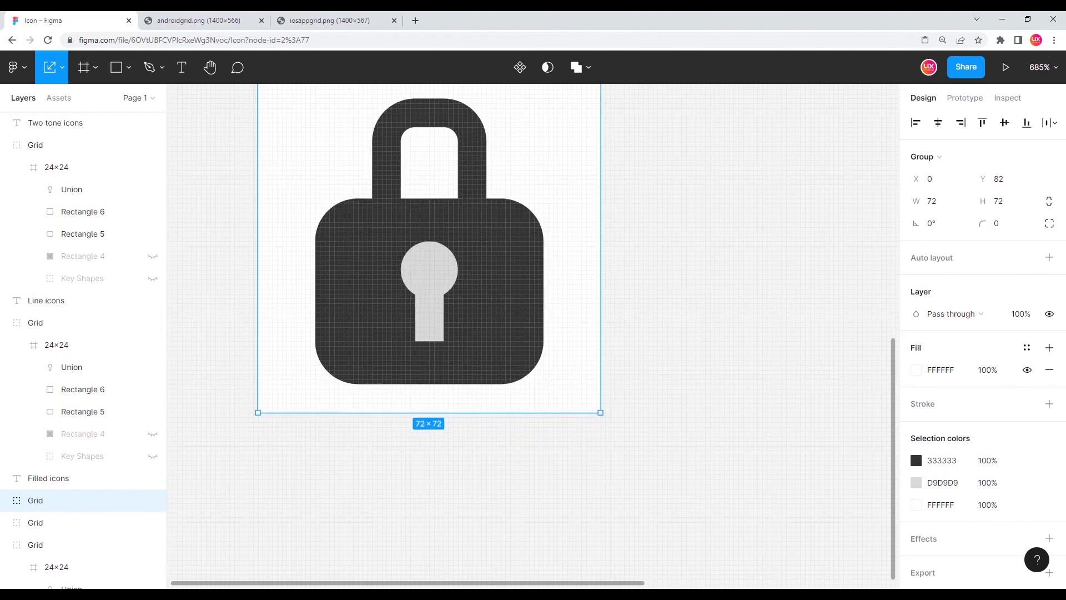
pyautogui.scroll(-4, 360, 422)
pyautogui.click(359, 423)
pyautogui.scroll(1, 360, 423)
pyautogui.moveTo(305, 151); pyautogui.dragTo(440, 464)
pyautogui.click(521, 356)
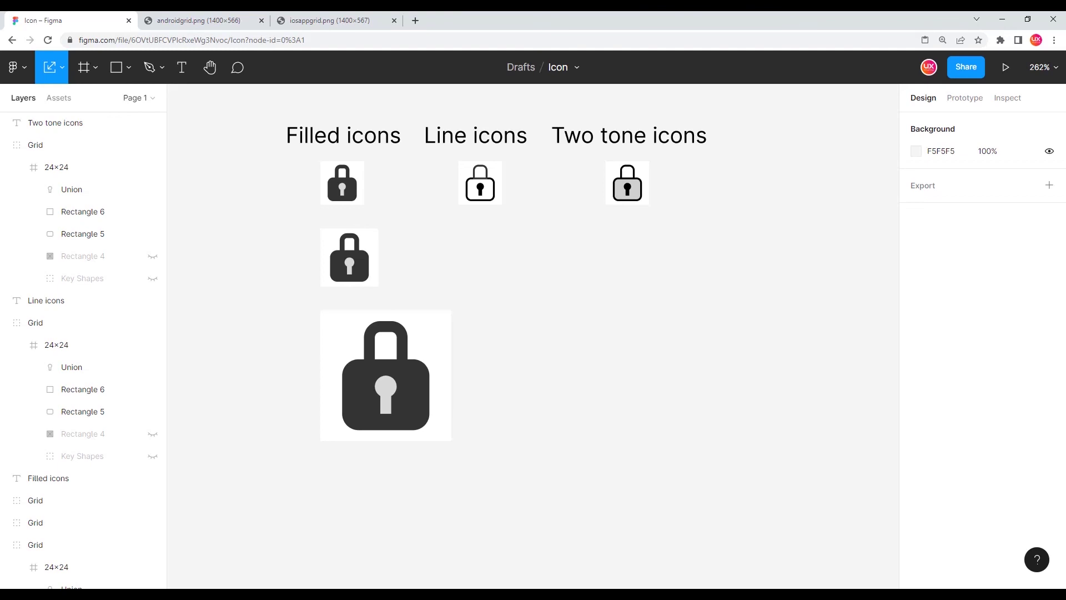
# - Show the hidden Key Shapes and Rectangle 4 layers of the two tone lock icon and check the lock against the grid
pyautogui.click(152, 279)
pyautogui.click(153, 256)
pyautogui.scroll(10, 642, 171)
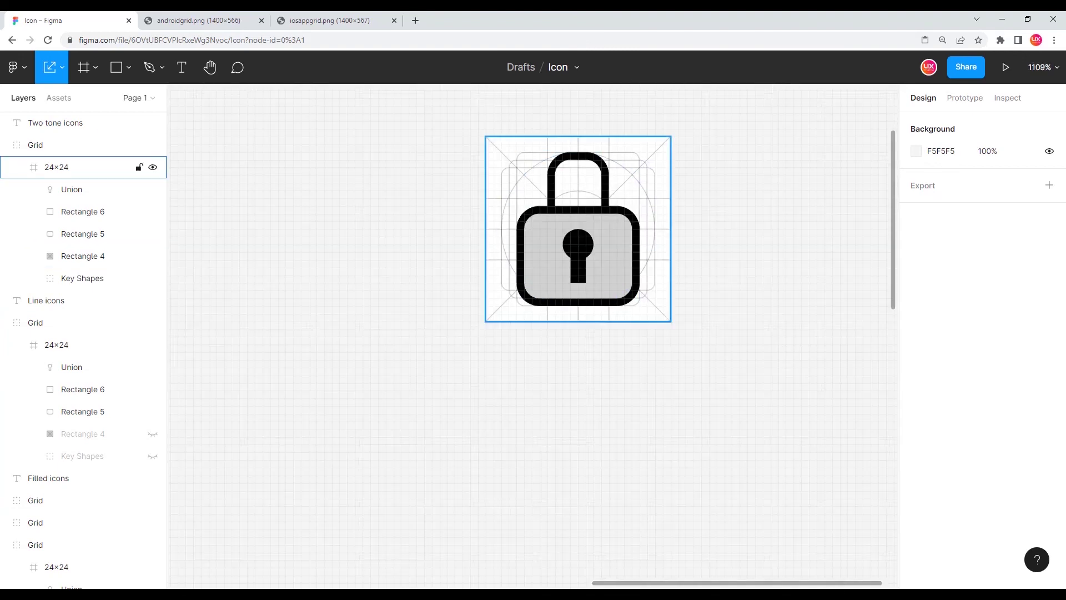
pyautogui.moveTo(642, 171); pyautogui.dragTo(602, 224)
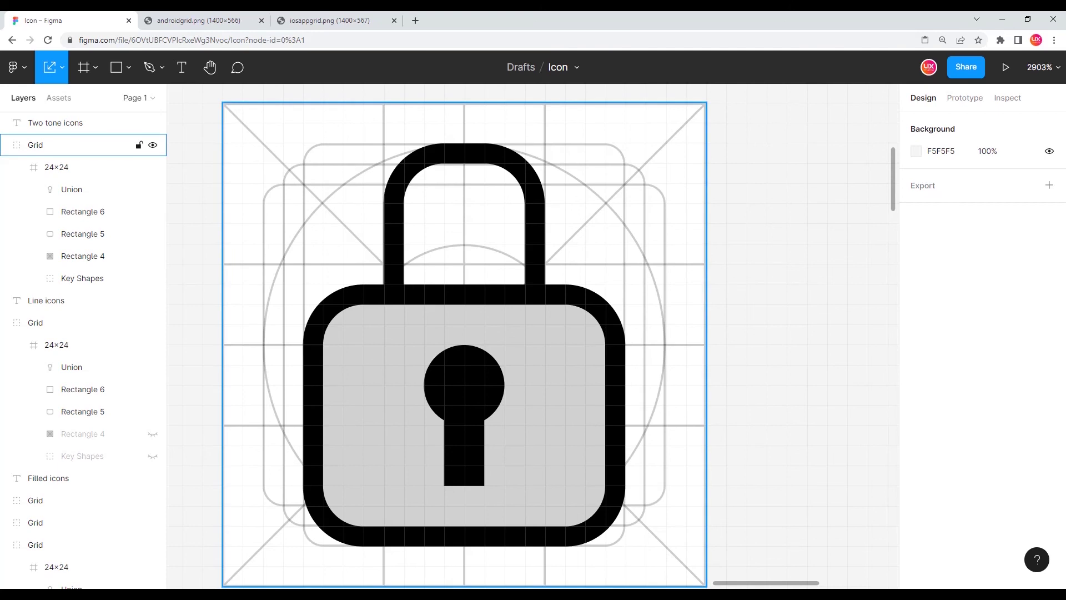
pyautogui.scroll(-3, 766, 365)
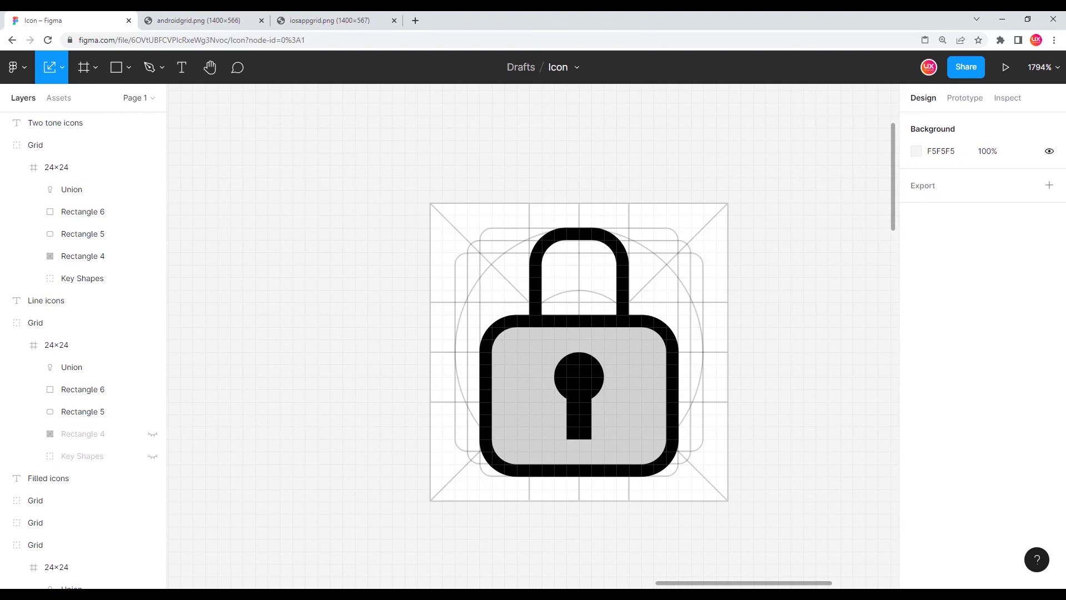
pyautogui.scroll(-5, 500, 275)
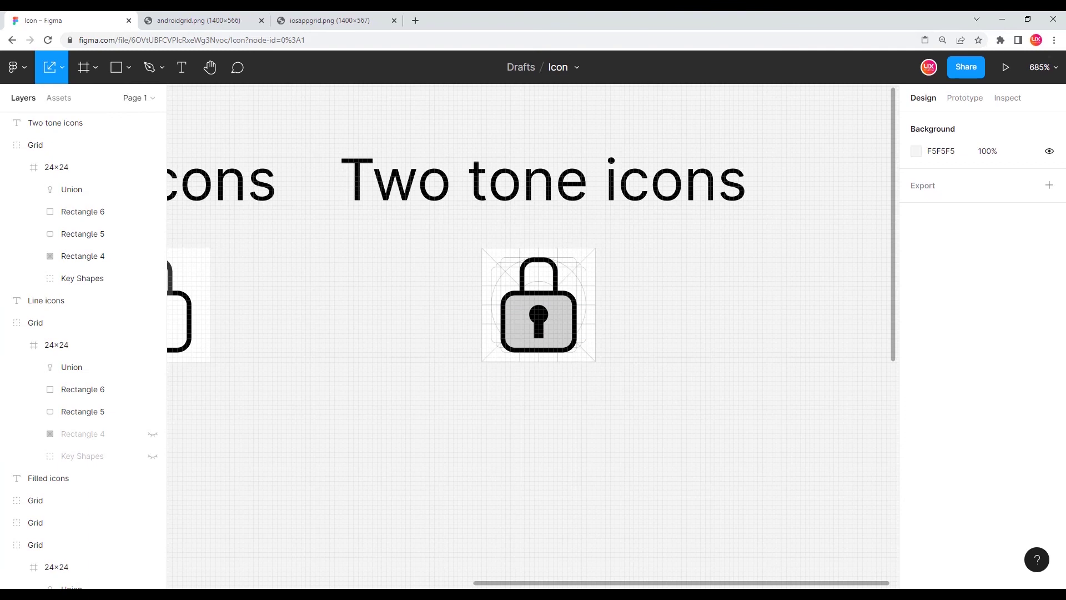
pyautogui.scroll(-2, 558, 298)
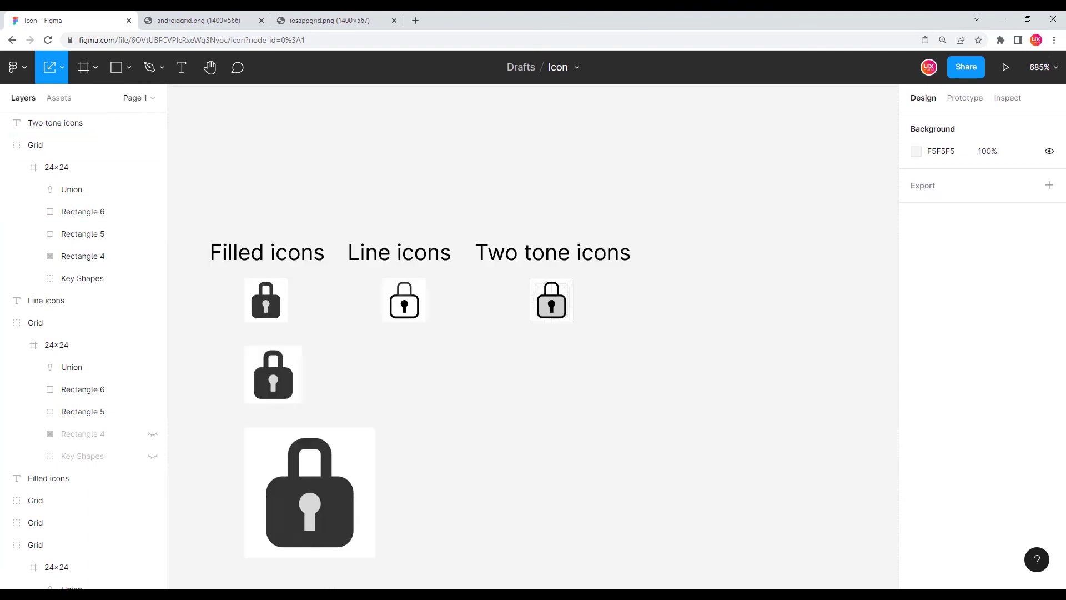
pyautogui.moveTo(558, 298); pyautogui.dragTo(642, 226)
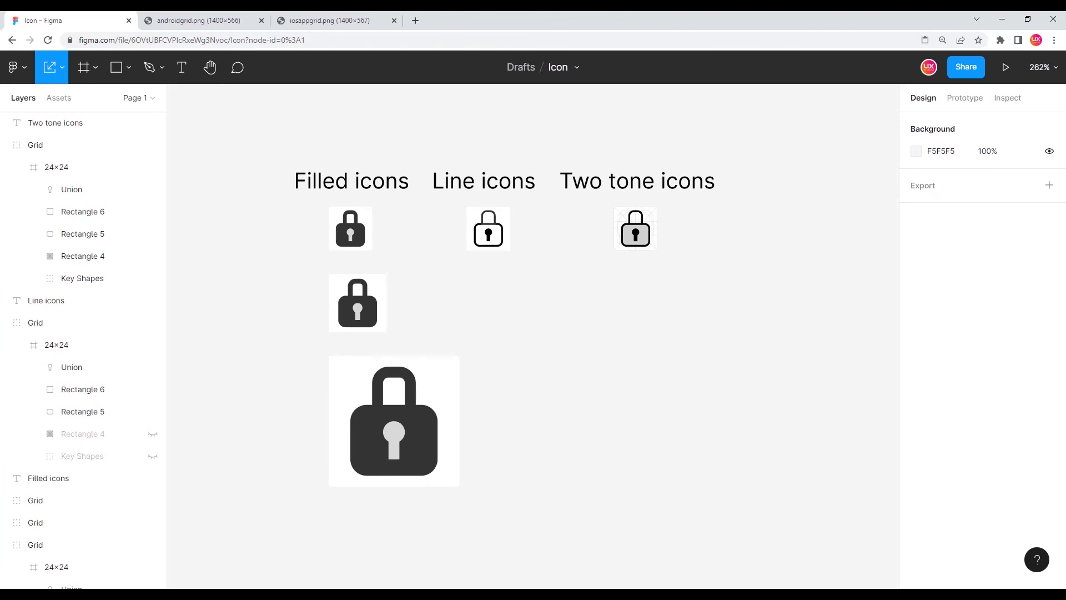